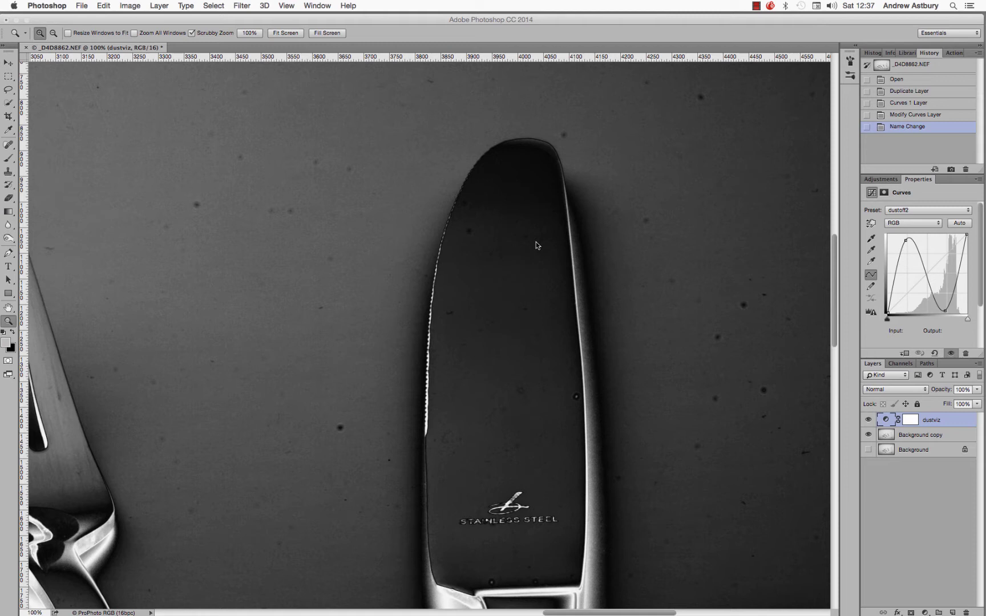
Add a new layer directly above Background copy and rename it "fine cleanup".
{"action": "left_click", "coordinate": [904, 437]}
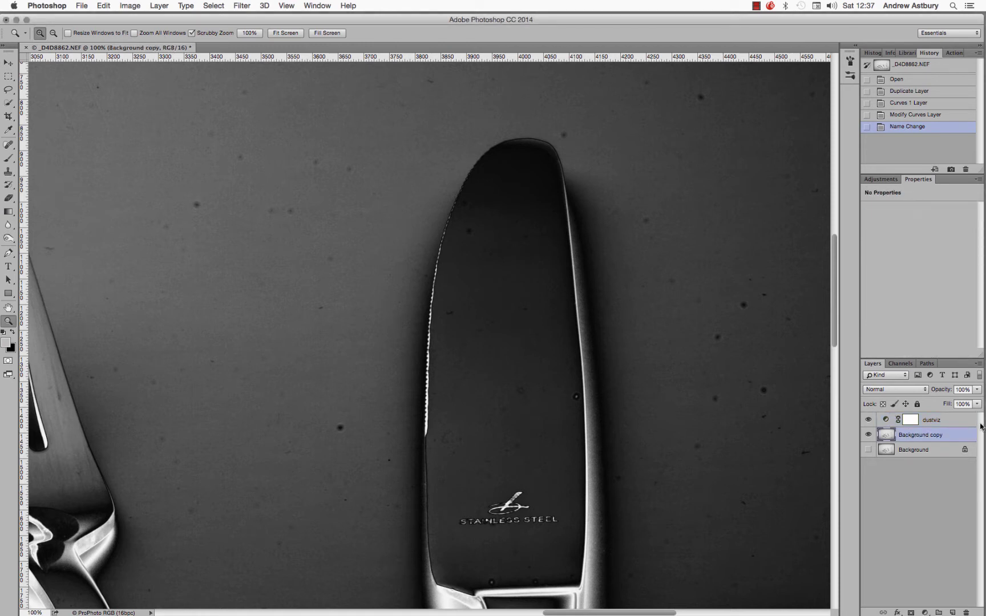
{"action": "left_click", "coordinate": [952, 612]}
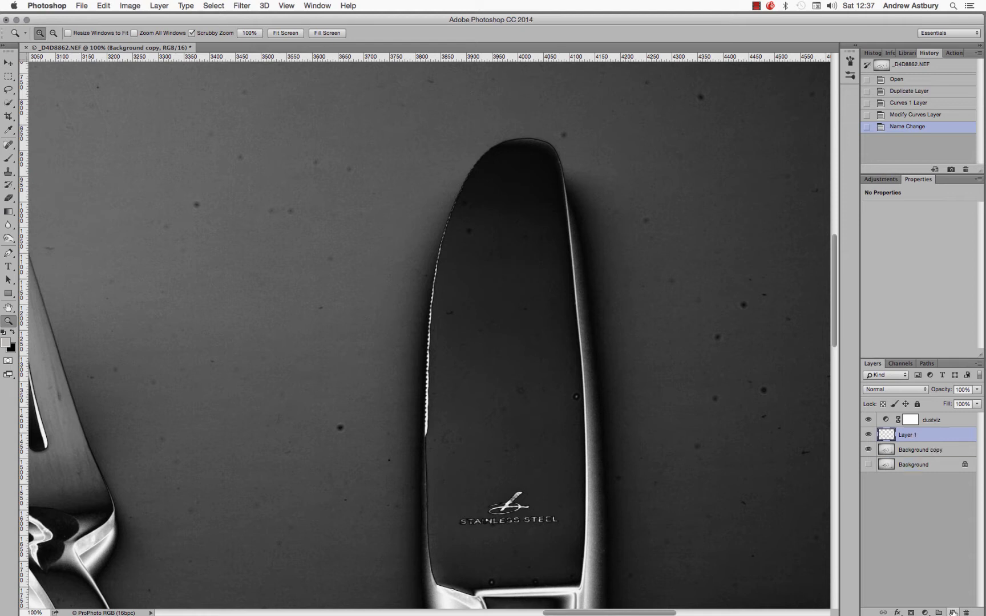
{"action": "double_click", "coordinate": [908, 435]}
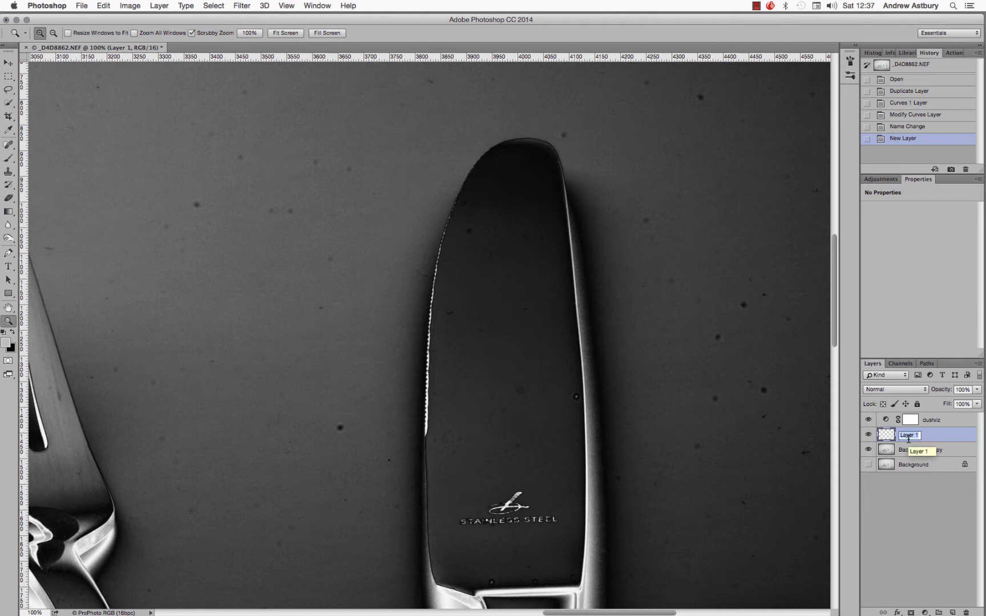
{"action": "type", "text": "r"}
{"action": "type", "text": "ine"}
{"action": "type", "text": " clean"}
{"action": "type", "text": "up"}
{"action": "key", "text": "Return"}
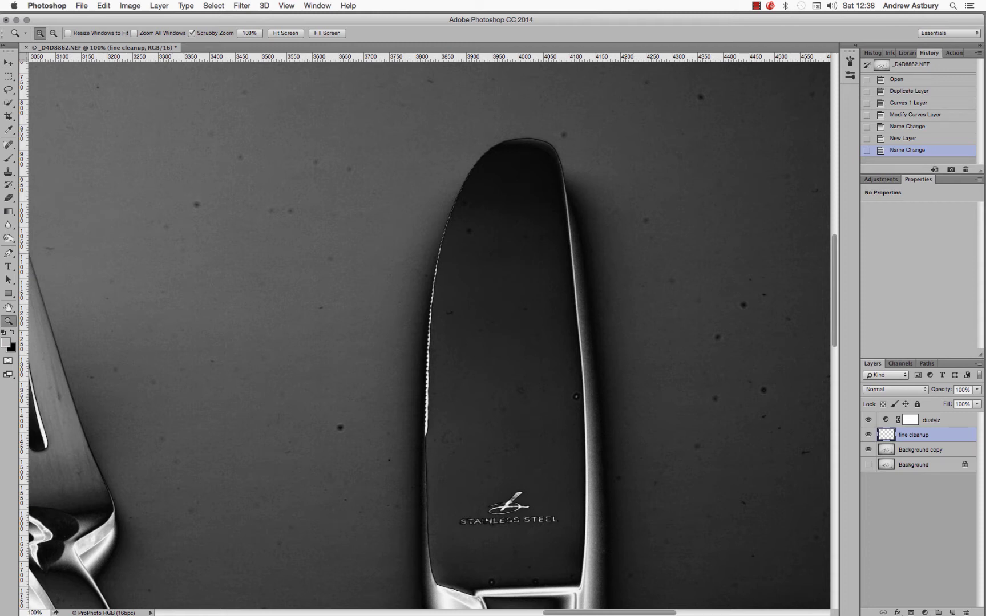
Compare the knife image with the dustviz curves layer hidden and shown.
{"action": "left_click", "coordinate": [867, 419]}
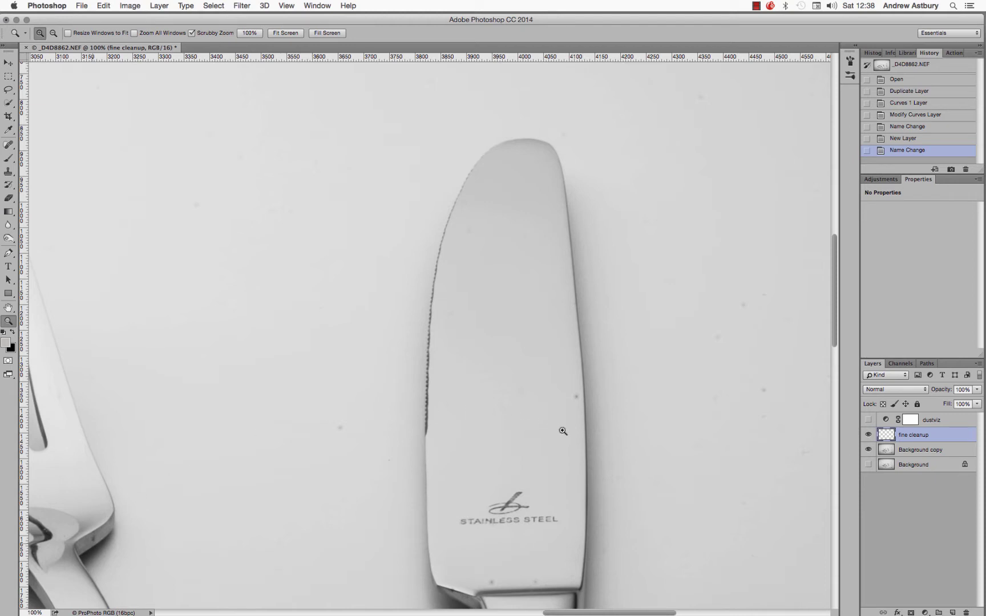
{"action": "left_click", "coordinate": [867, 420]}
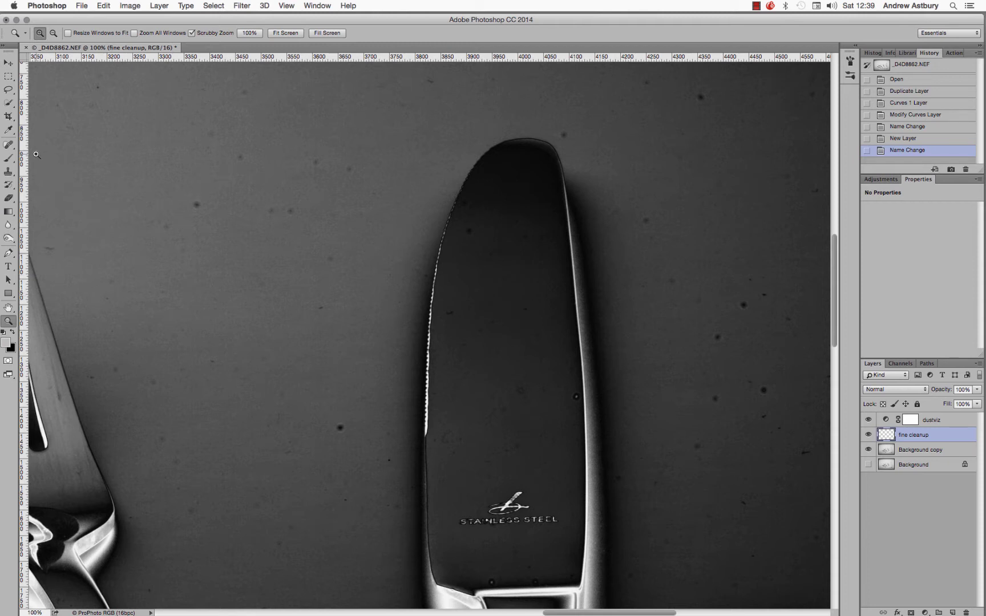
Switch from the Spot Healing Brush to the Patch Tool.
{"action": "left_click", "coordinate": [8, 146]}
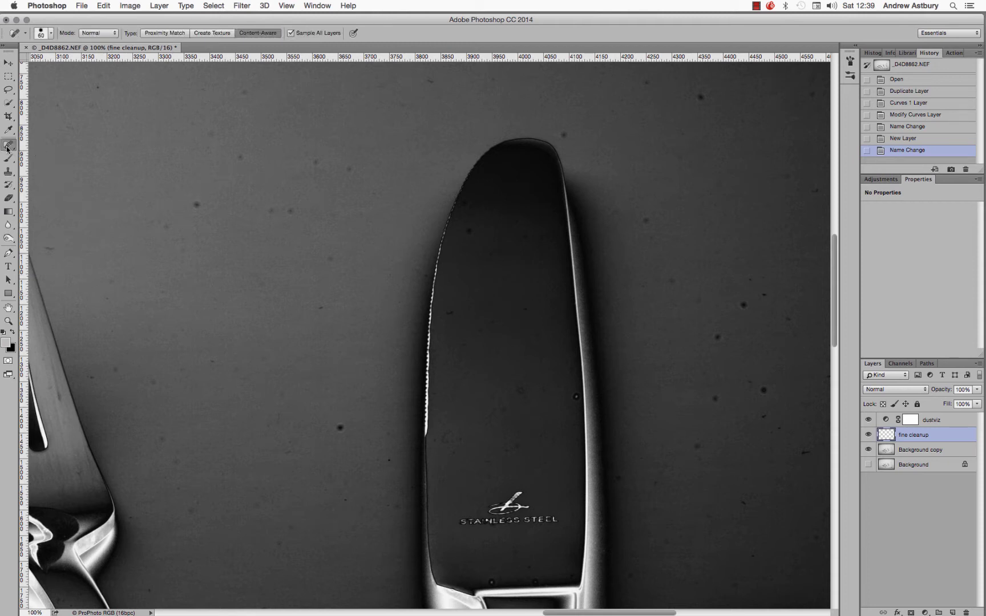
{"action": "left_click", "coordinate": [12, 149]}
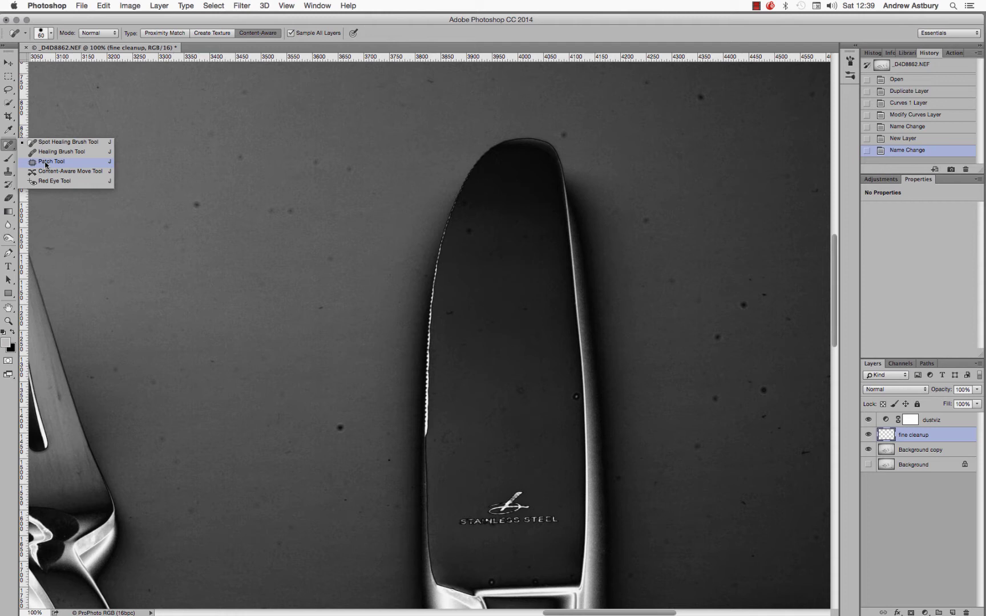
{"action": "left_click", "coordinate": [45, 165]}
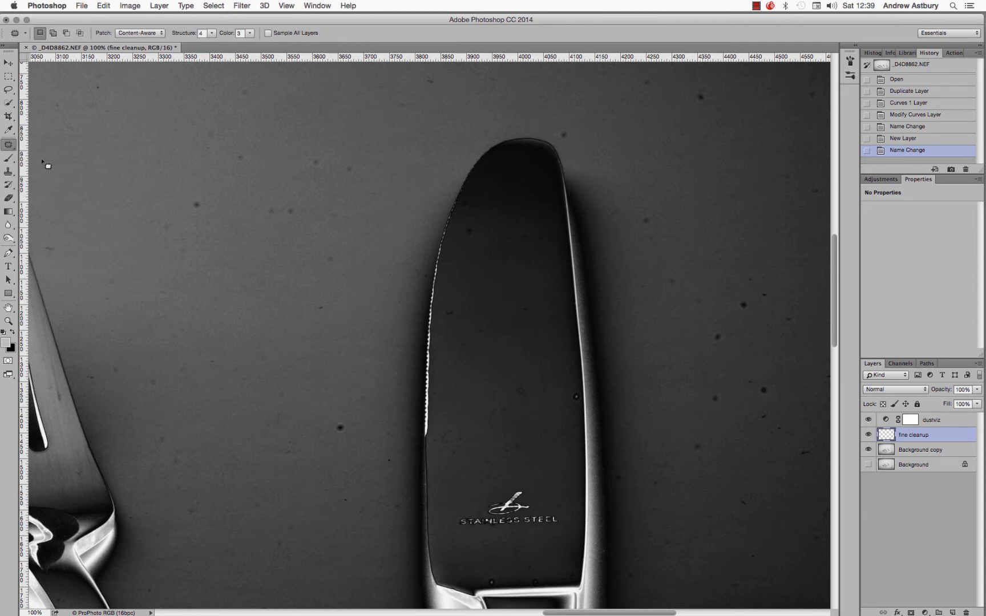
{"action": "left_click", "coordinate": [103, 6]}
{"action": "left_click", "coordinate": [110, 162]}
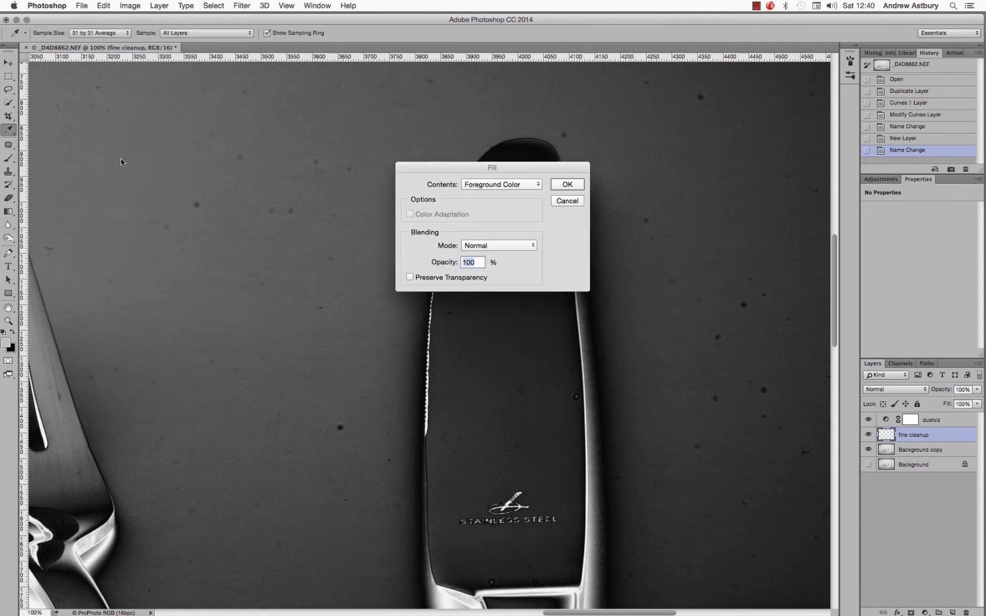
{"action": "left_click", "coordinate": [528, 185]}
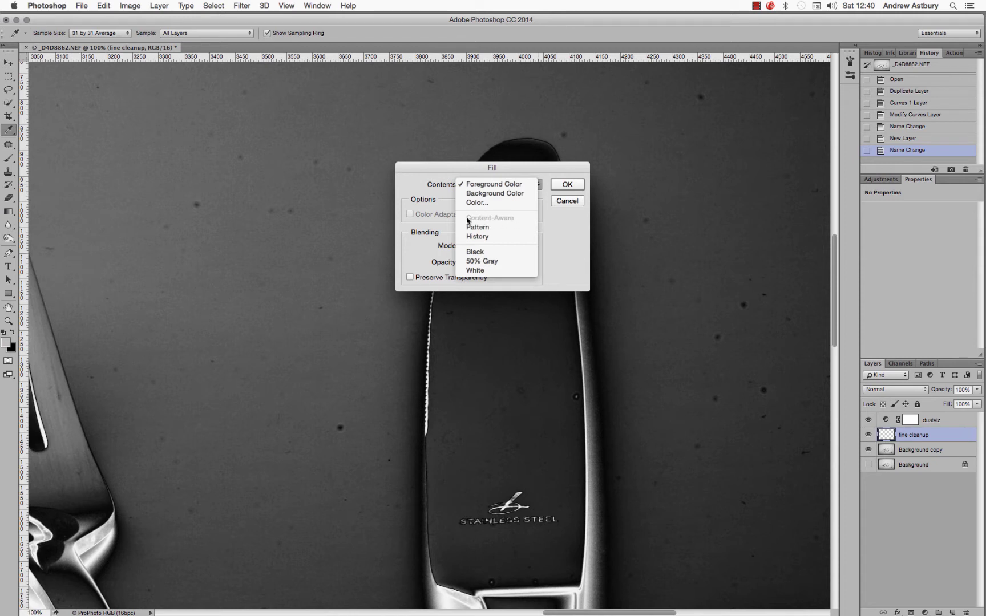
{"action": "left_click", "coordinate": [567, 202]}
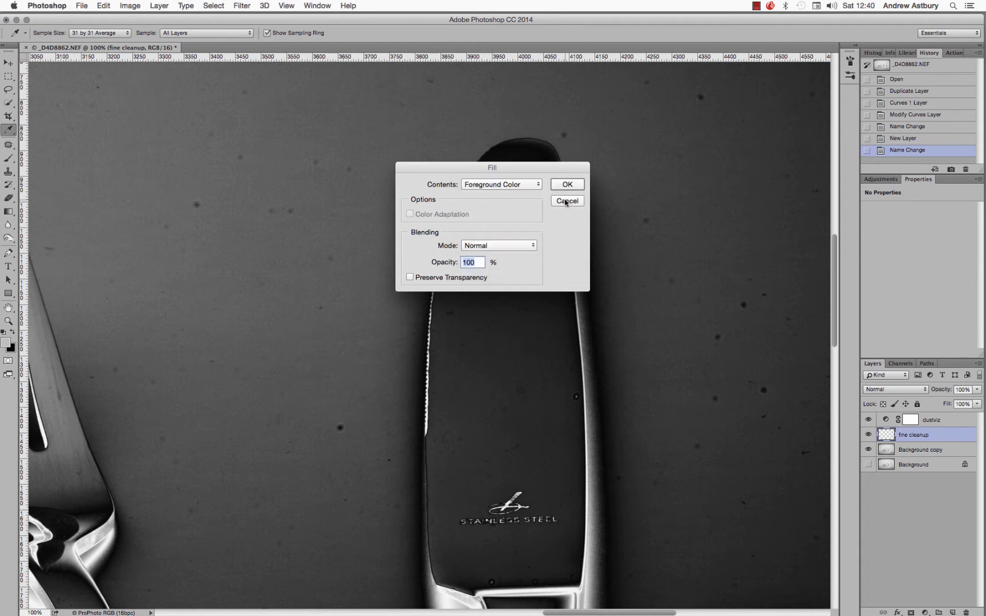
{"action": "left_click", "coordinate": [567, 202]}
{"action": "key", "text": "j"}
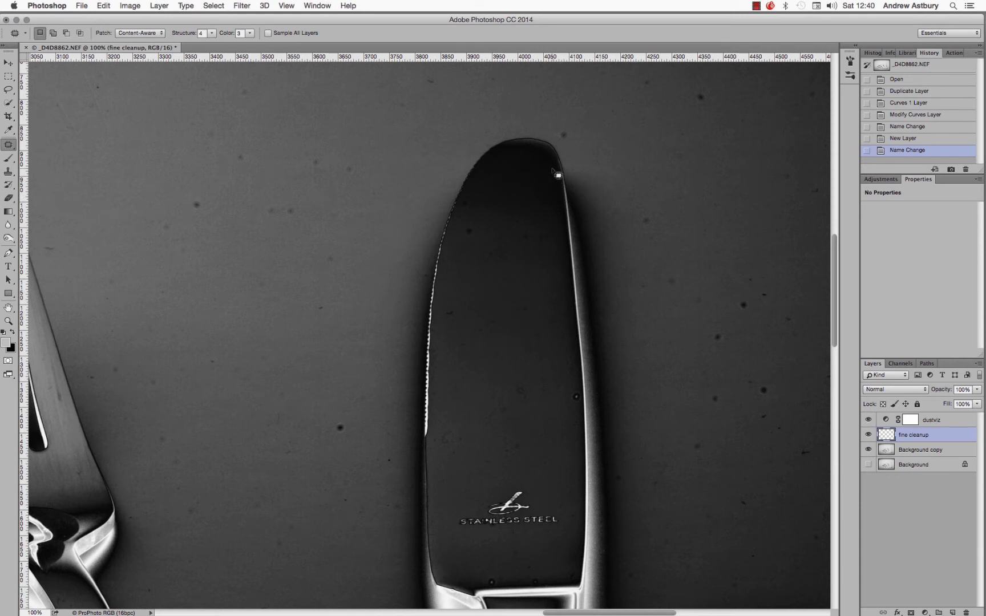
Activate the Clone Stamp tool and review its brush size, hardness and tip shape settings.
{"action": "left_click", "coordinate": [9, 172]}
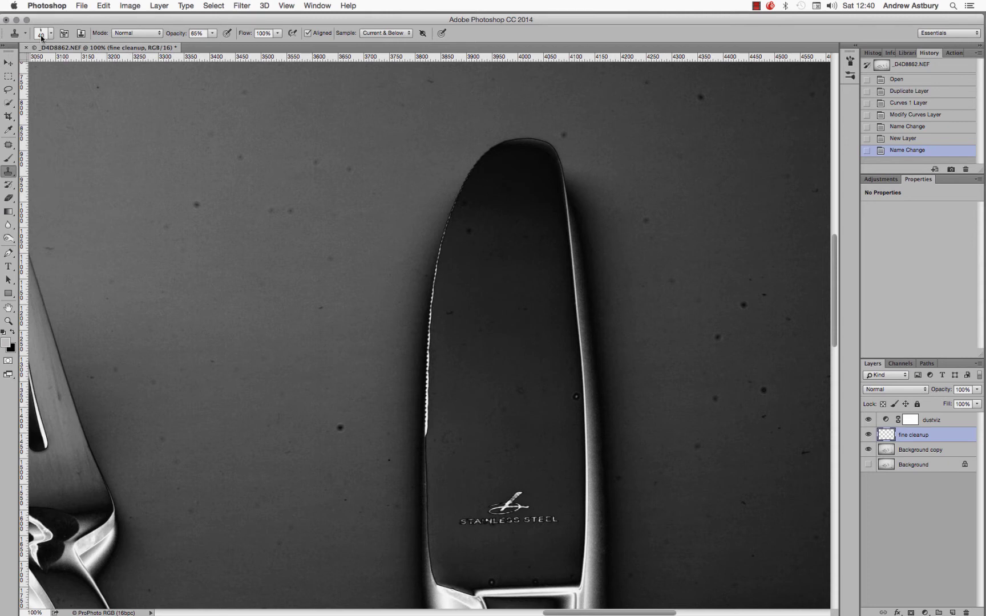
{"action": "left_click", "coordinate": [41, 37]}
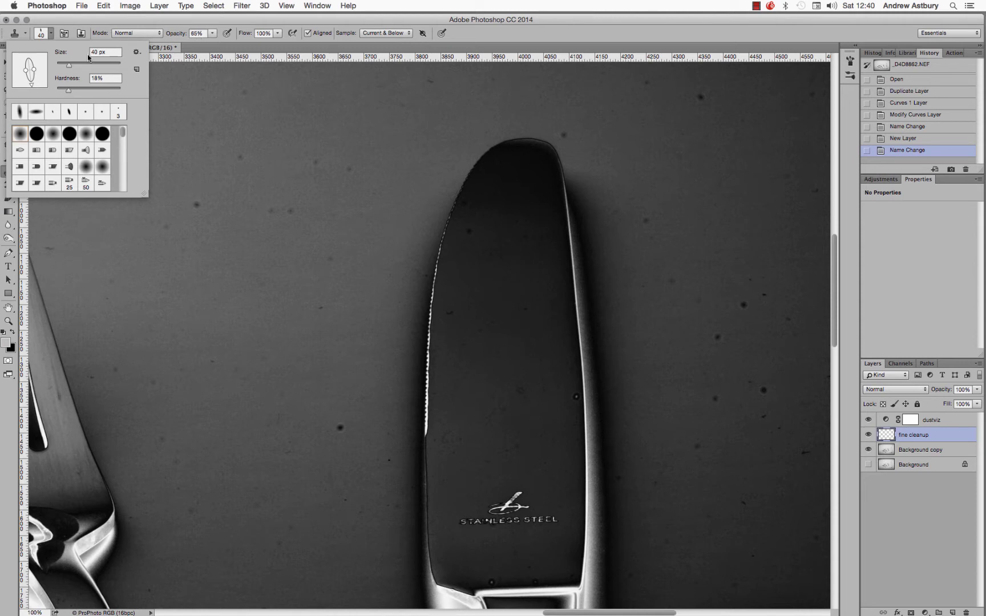
{"action": "mouse_move", "coordinate": [33, 71]}
{"action": "left_mouse_down"}
{"action": "mouse_move", "coordinate": [45, 70]}
{"action": "mouse_move", "coordinate": [29, 72]}
{"action": "mouse_move", "coordinate": [40, 71]}
{"action": "mouse_move", "coordinate": [39, 89]}
{"action": "mouse_move", "coordinate": [32, 71]}
{"action": "left_mouse_up"}
{"action": "left_click", "coordinate": [509, 32]}
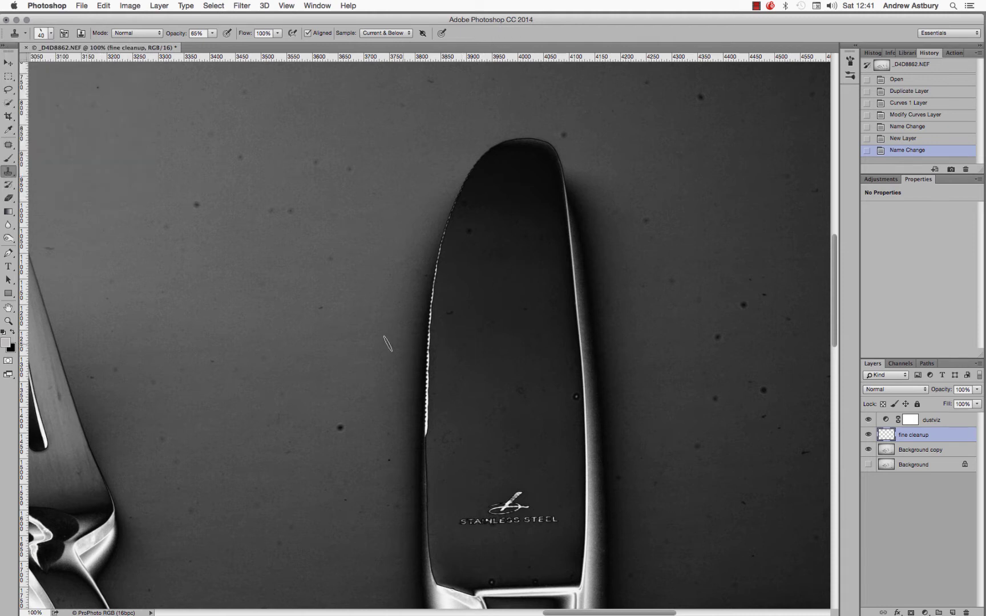
Magnify the knife's serrated edge to 600% and set up the Spot Healing Brush with a size of 8 px.
{"action": "mouse_move", "coordinate": [47, 613]}
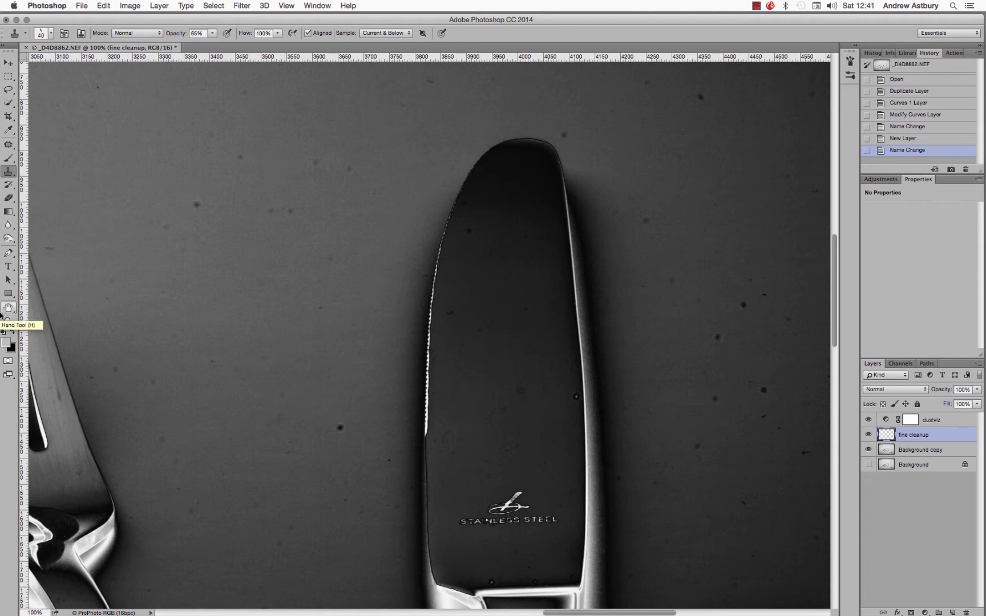
{"action": "key", "text": "super+equal"}
{"action": "key", "text": "super+equal"}
{"action": "key", "text": "super+equal"}
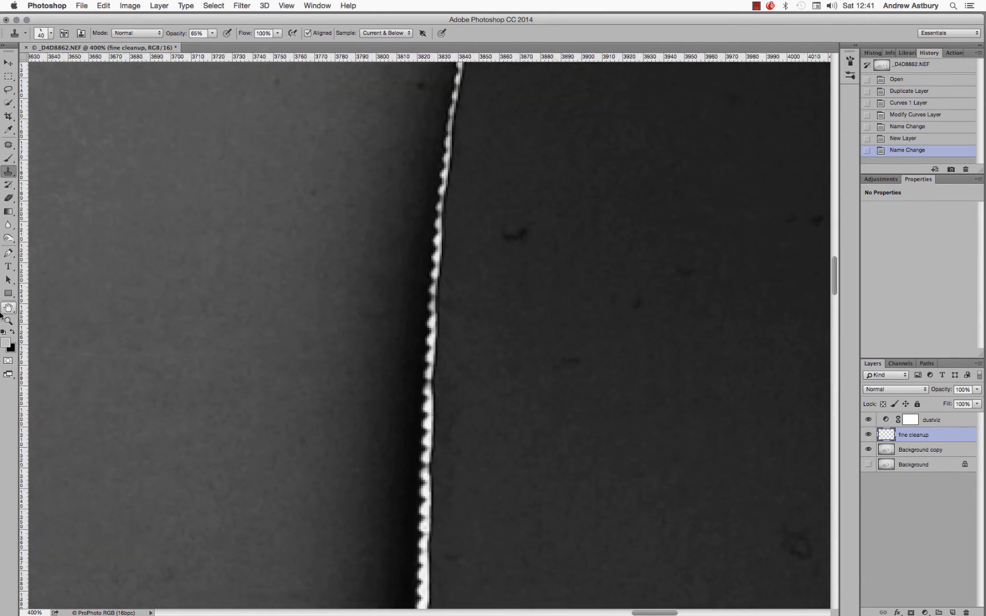
{"action": "key", "text": "super+equal"}
{"action": "key", "text": "super+equal"}
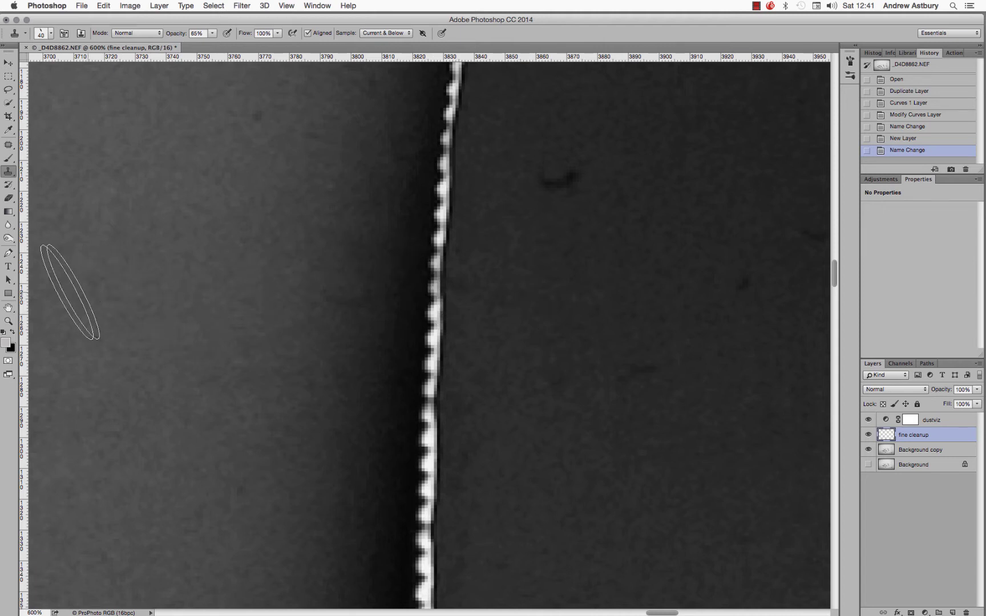
{"action": "left_click", "coordinate": [8, 144]}
{"action": "left_click", "coordinate": [52, 142]}
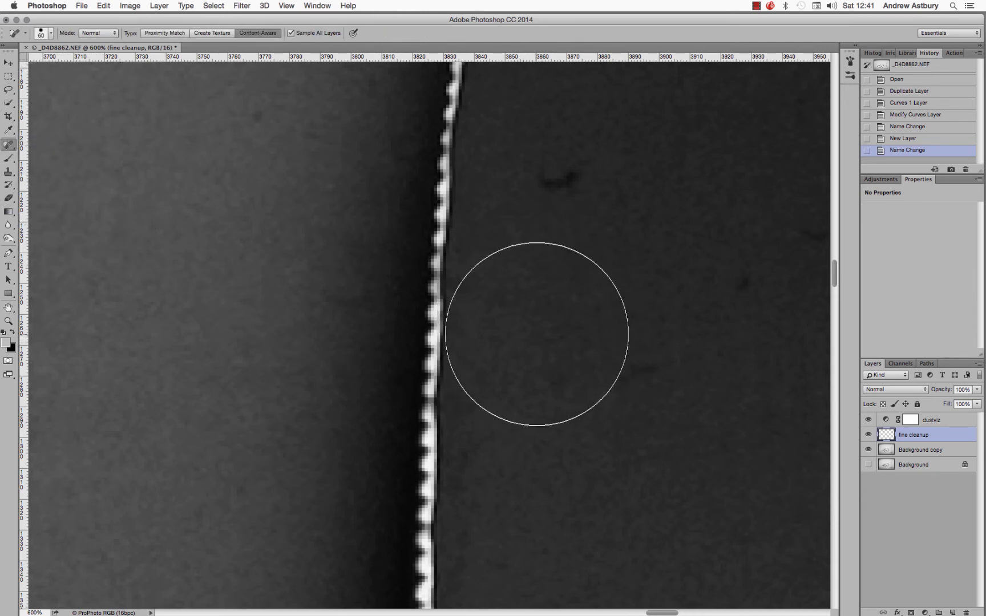
{"action": "key", "text": "bracketleft"}
{"action": "key", "text": "bracketleft"}
{"action": "key", "text": "bracketleft"}
{"action": "key", "text": "bracketleft"}
{"action": "key", "text": "bracketleft"}
{"action": "key", "text": "bracketleft"}
{"action": "key", "text": "bracketleft"}
{"action": "key", "text": "bracketleft"}
{"action": "key", "text": "bracketleft"}
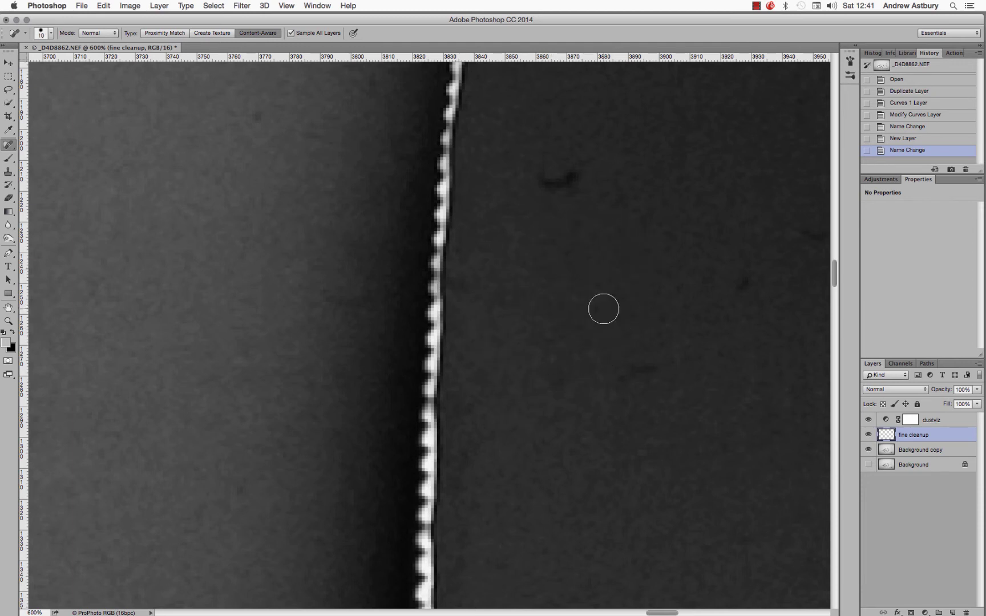
Remove the curved dark mark on the blade near the serrated edge with the Spot Healing Brush.
{"action": "left_click", "coordinate": [9, 146]}
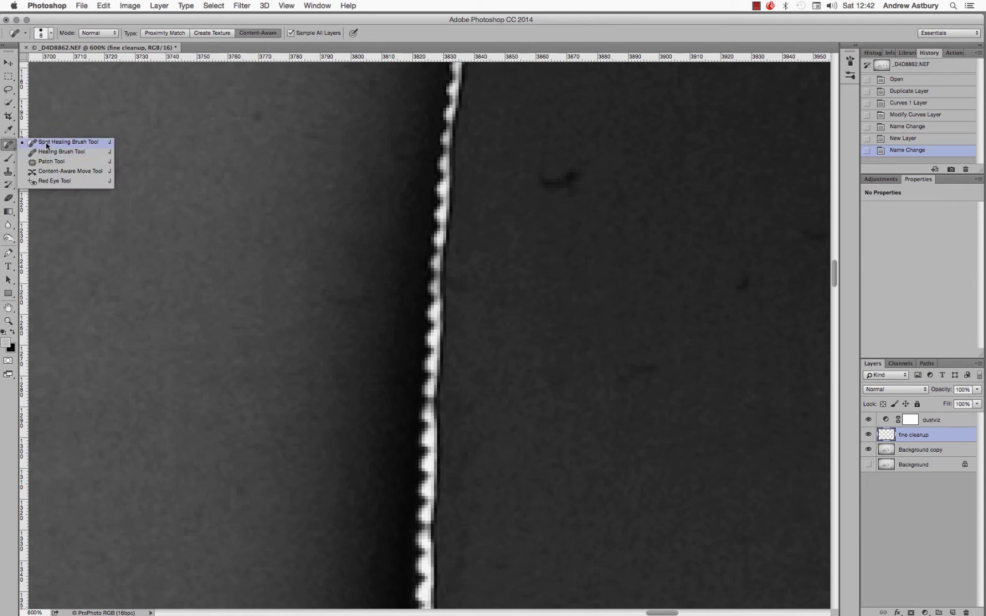
{"action": "left_click", "coordinate": [45, 142]}
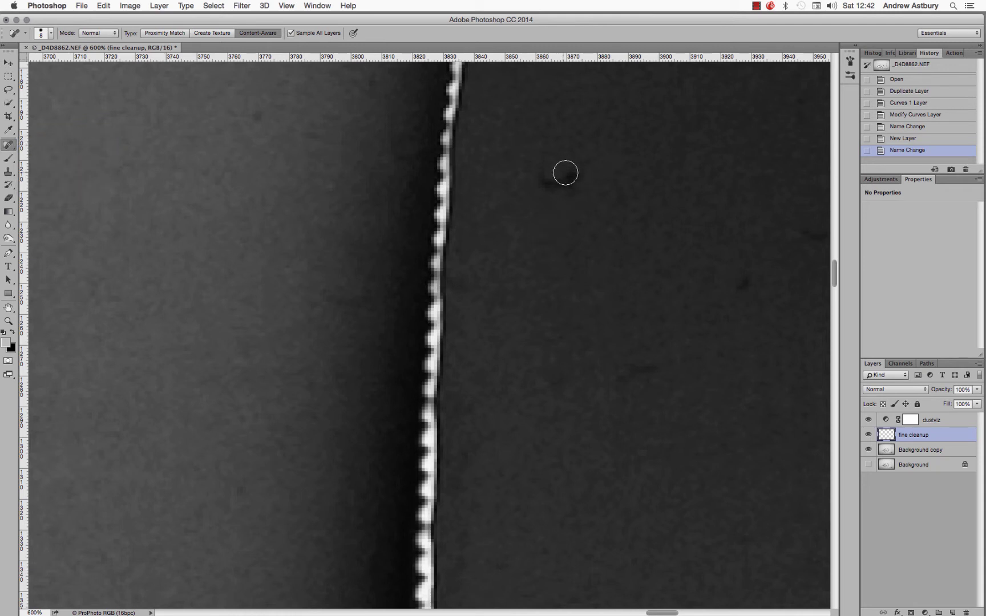
{"action": "mouse_move", "coordinate": [576, 169]}
{"action": "left_mouse_down"}
{"action": "mouse_move", "coordinate": [548, 192]}
{"action": "mouse_move", "coordinate": [576, 172]}
{"action": "mouse_move", "coordinate": [528, 176]}
{"action": "left_mouse_up"}
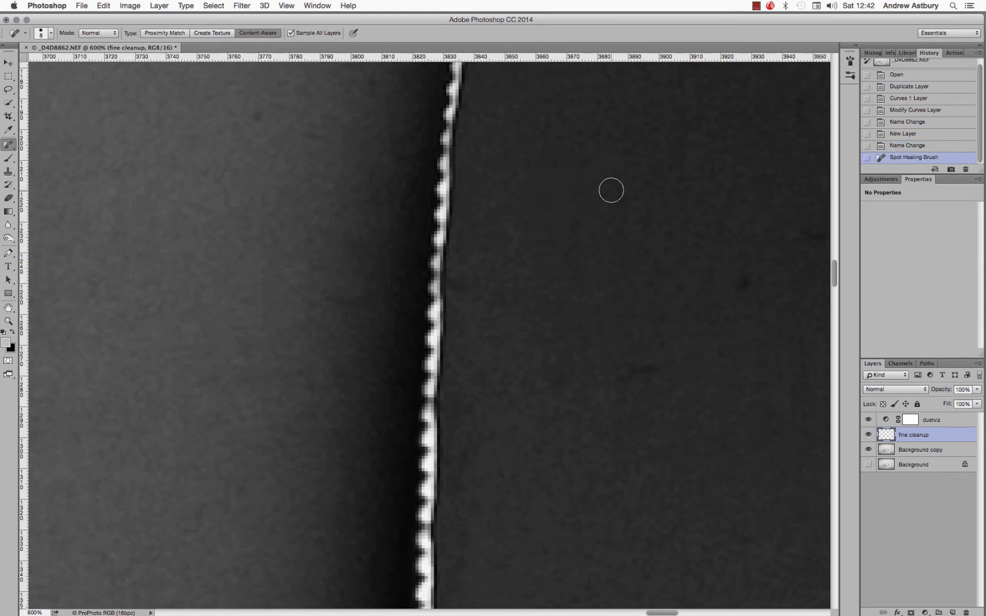
Compare the blade before and after the first healing stroke using the history states.
{"action": "left_click", "coordinate": [883, 147]}
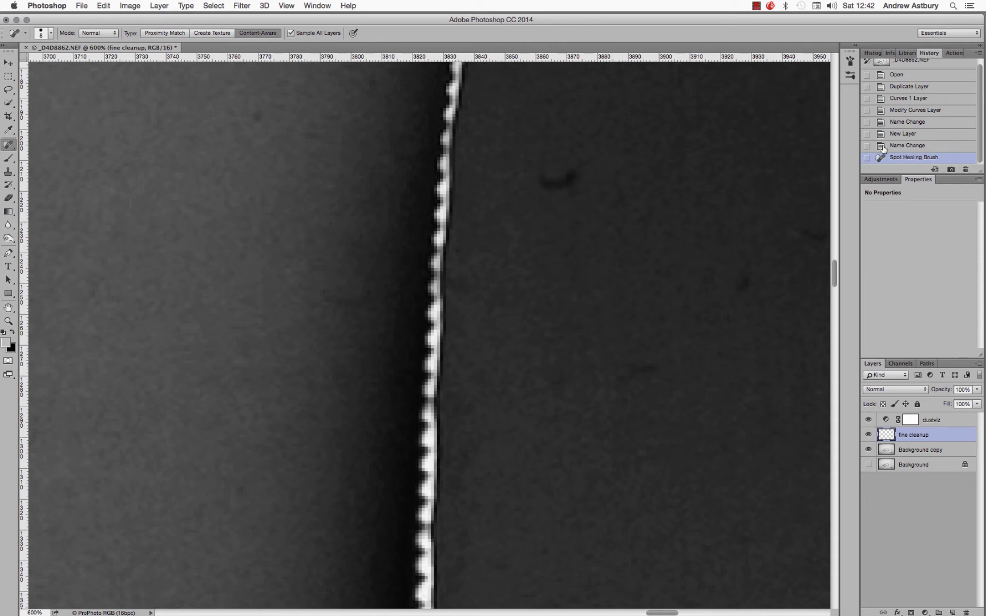
{"action": "left_click", "coordinate": [883, 147]}
{"action": "left_click", "coordinate": [889, 158]}
Heal the two remaining faint dark marks on the blade with the Spot Healing Brush.
{"action": "left_click", "coordinate": [14, 149]}
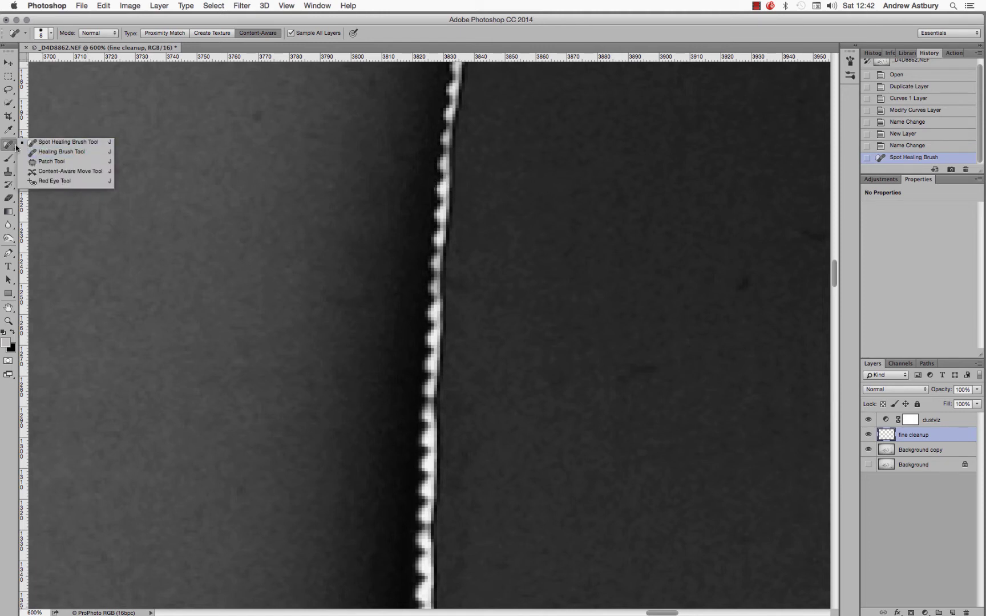
{"action": "left_click", "coordinate": [68, 142]}
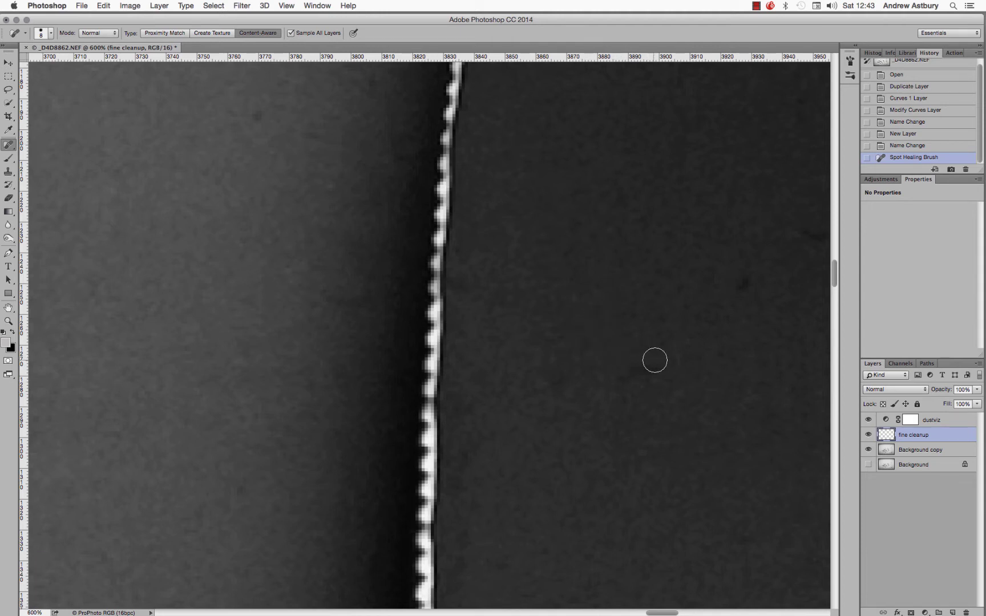
{"action": "mouse_move", "coordinate": [654, 360]}
{"action": "left_mouse_down"}
{"action": "mouse_move", "coordinate": [616, 374]}
{"action": "mouse_move", "coordinate": [636, 382]}
{"action": "left_mouse_up"}
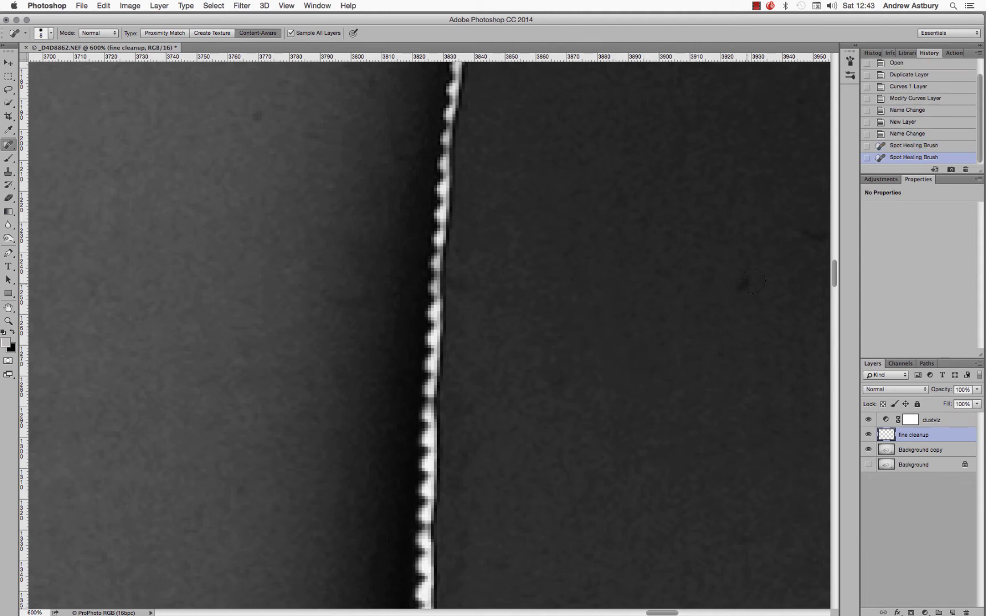
{"action": "left_click_drag", "start_coordinate": [753, 281], "coordinate": [749, 288]}
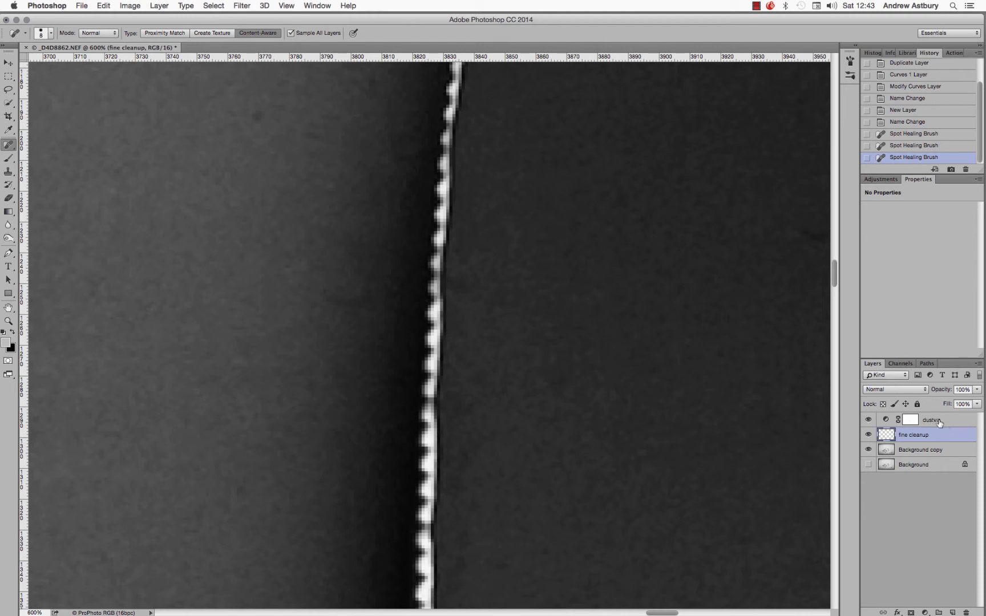
Check the healed area and the adjacent middle part of the blade with the dustviz layer hidden and shown.
{"action": "left_click", "coordinate": [868, 420]}
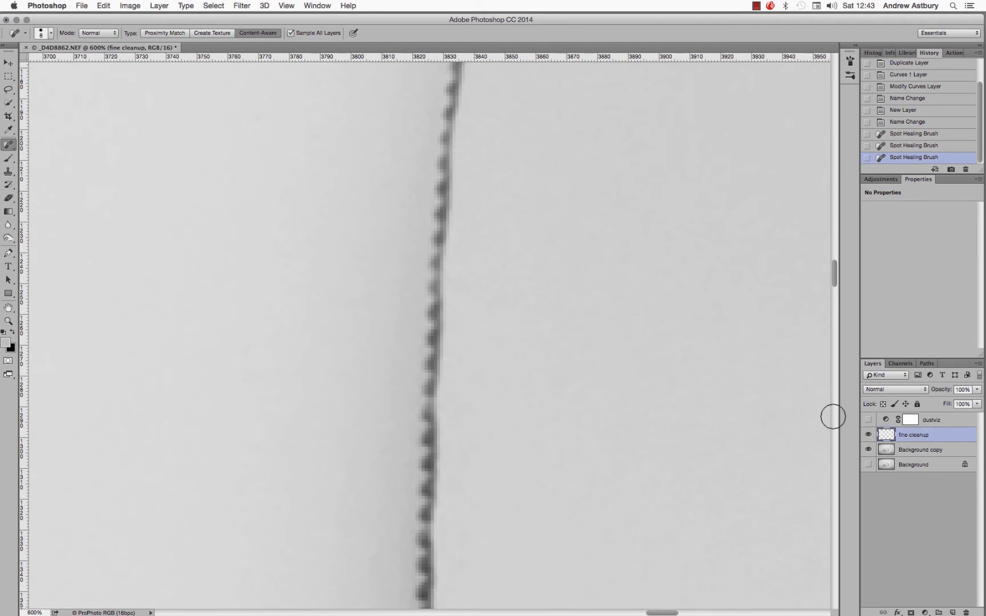
{"action": "left_click", "coordinate": [867, 419]}
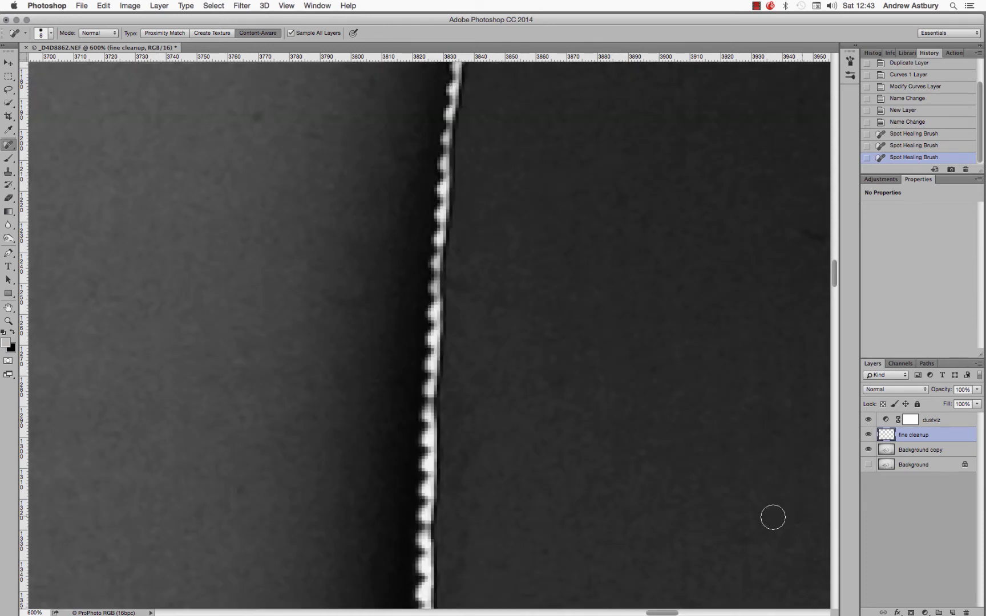
{"action": "left_click_drag", "start_coordinate": [666, 613], "coordinate": [683, 614]}
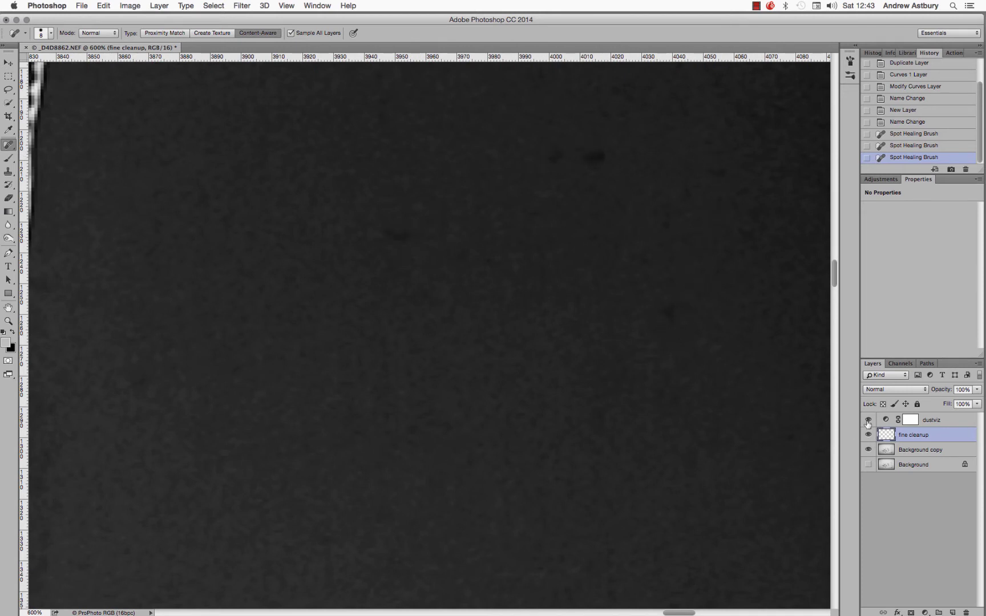
{"action": "left_click", "coordinate": [867, 420]}
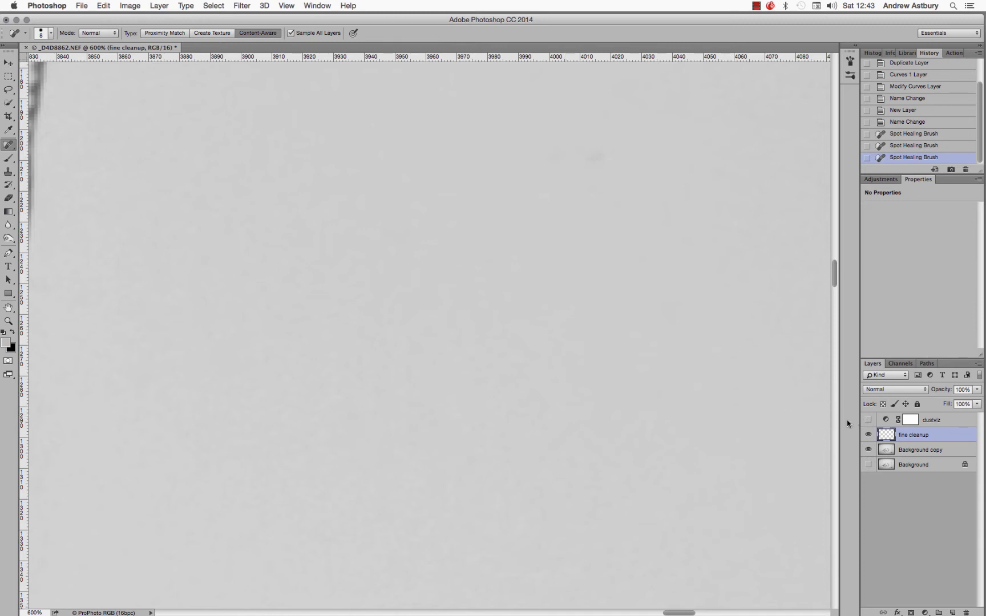
{"action": "left_click", "coordinate": [868, 419]}
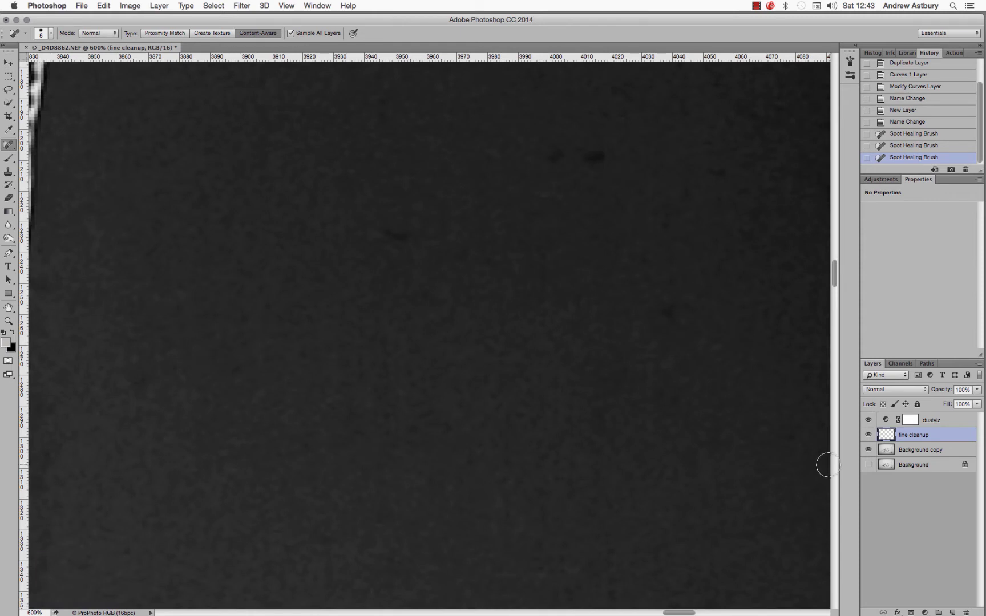
Heal the scattered dark specks across the upper part of the blade with the Spot Healing Brush.
{"action": "mouse_move", "coordinate": [370, 225]}
{"action": "left_mouse_down"}
{"action": "mouse_move", "coordinate": [413, 235]}
{"action": "mouse_move", "coordinate": [423, 251]}
{"action": "left_mouse_up"}
{"action": "left_click", "coordinate": [463, 249]}
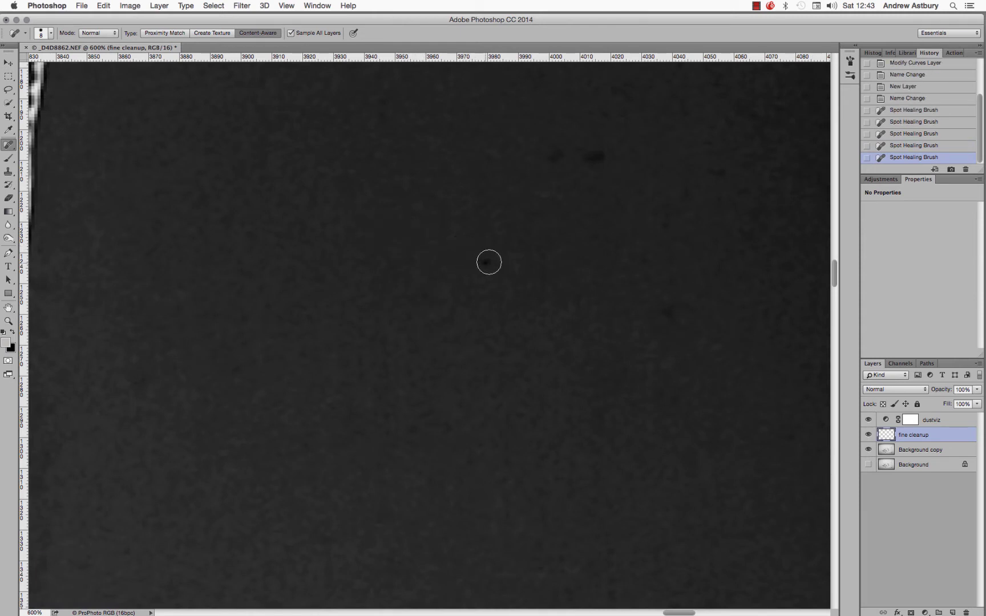
{"action": "left_click_drag", "start_coordinate": [549, 153], "coordinate": [532, 151]}
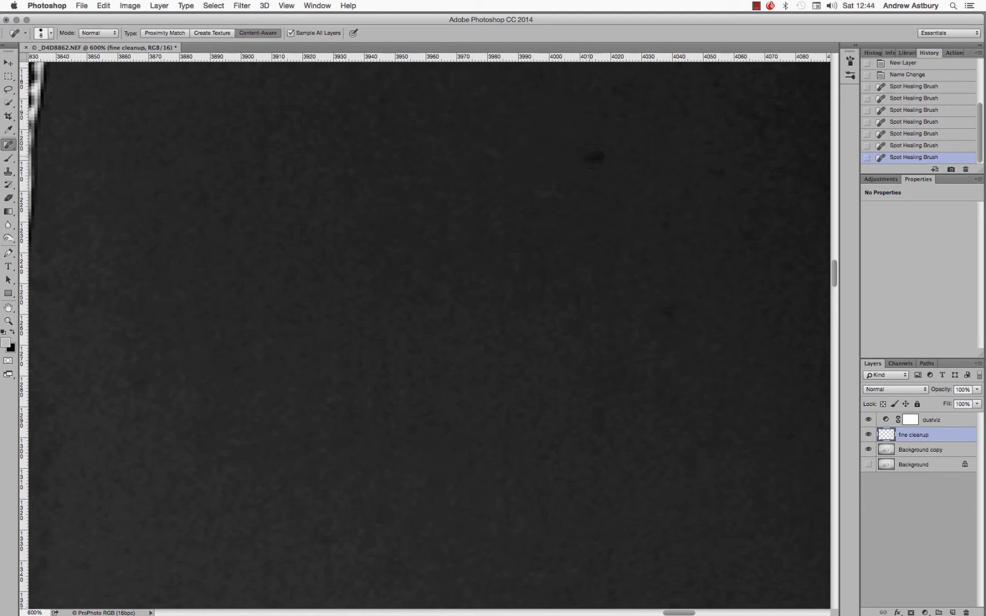
{"action": "left_click_drag", "start_coordinate": [594, 155], "coordinate": [596, 154]}
{"action": "left_click_drag", "start_coordinate": [675, 309], "coordinate": [673, 308]}
{"action": "left_click_drag", "start_coordinate": [140, 378], "coordinate": [155, 380]}
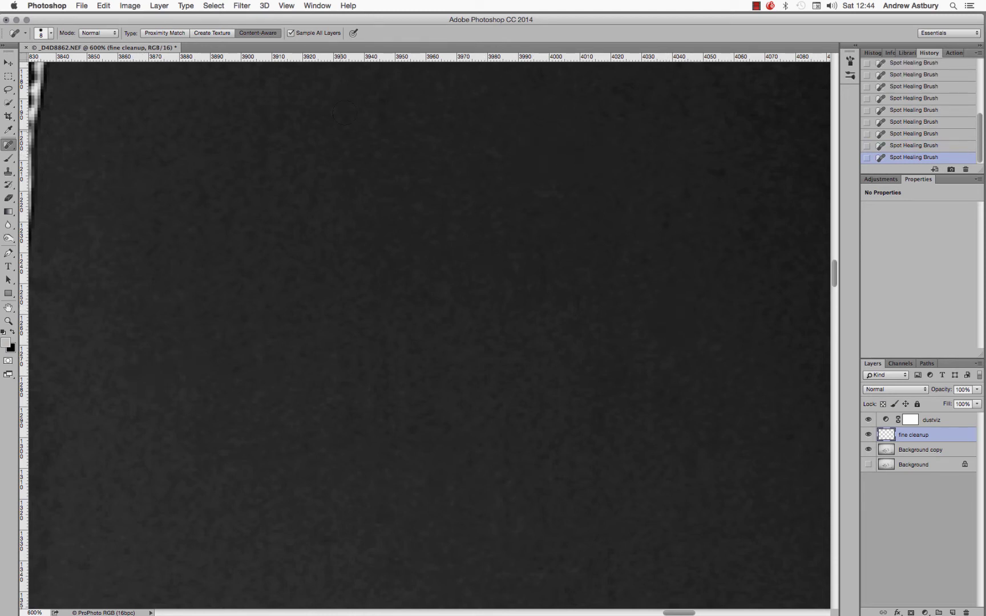
{"action": "left_click_drag", "start_coordinate": [373, 113], "coordinate": [392, 118]}
Switch to the Healing Brush tool and reduce its brush size to 20 px.
{"action": "left_click", "coordinate": [9, 145]}
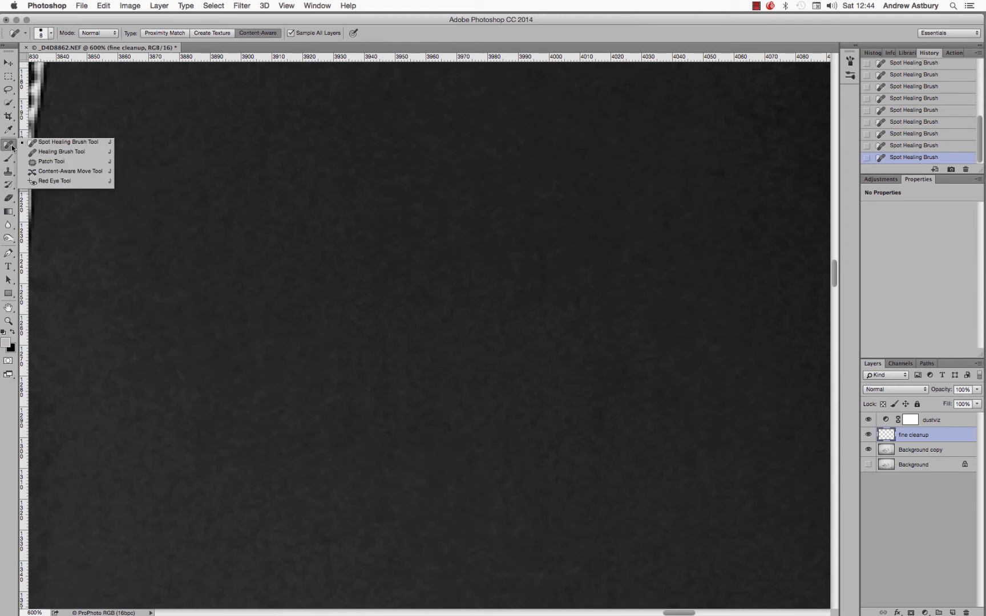
{"action": "left_click", "coordinate": [46, 152]}
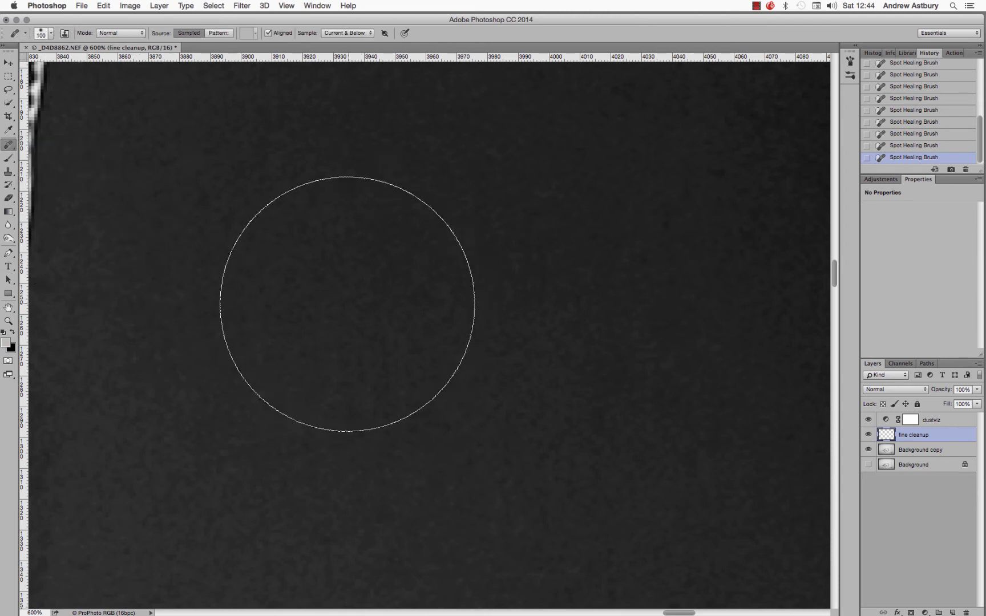
{"action": "key", "text": "bracketleft"}
{"action": "key", "text": "bracketleft"}
{"action": "key", "text": "bracketleft"}
{"action": "key", "text": "bracketleft"}
{"action": "key", "text": "bracketleft"}
{"action": "key", "text": "bracketleft"}
{"action": "key", "text": "bracketleft"}
{"action": "key", "text": "bracketleft"}
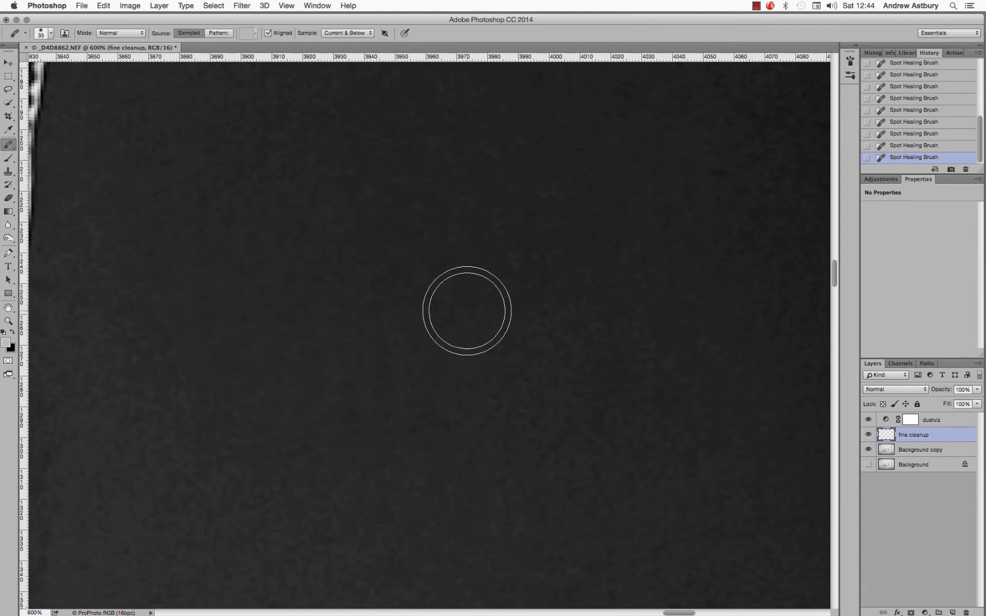
{"action": "key", "text": "bracketleft"}
{"action": "key", "text": "bracketleft"}
{"action": "key", "text": "bracketleft"}
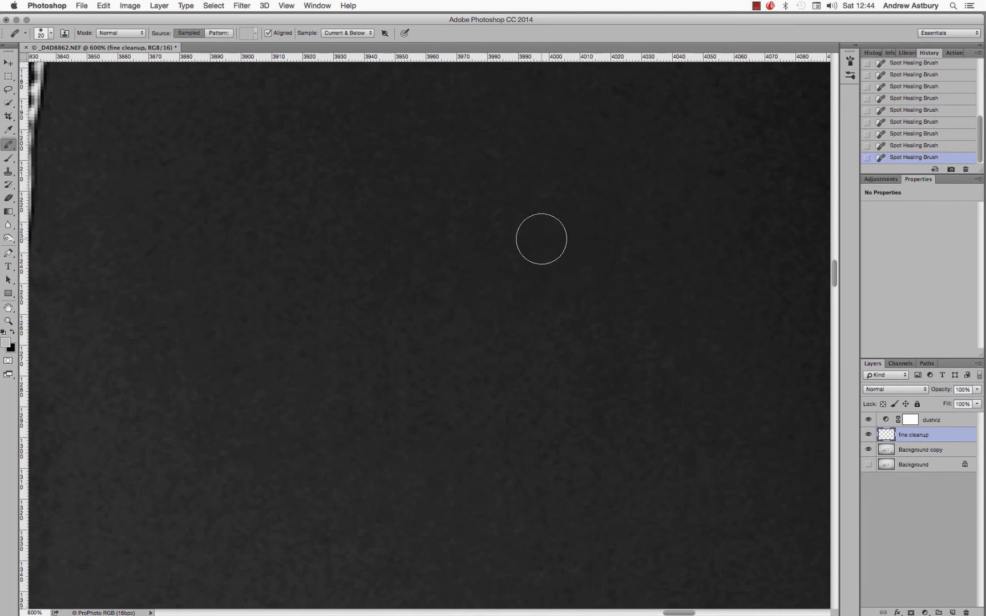
Heal the faint marks remaining on the same blade area with the Healing Brush, sampling from clean blade surface nearby.
{"action": "left_click", "coordinate": [627, 141]}
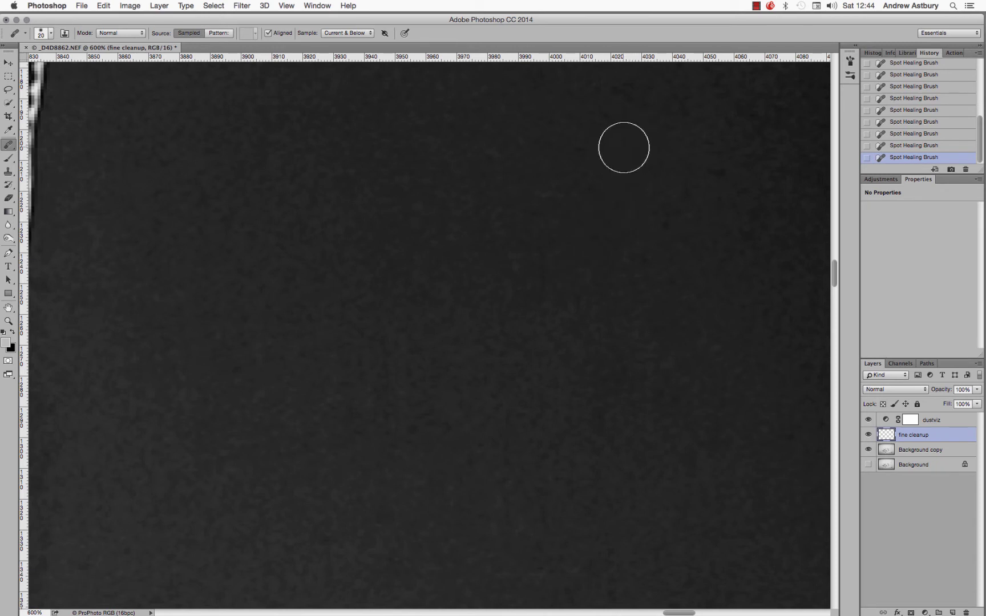
{"action": "left_click", "coordinate": [712, 166]}
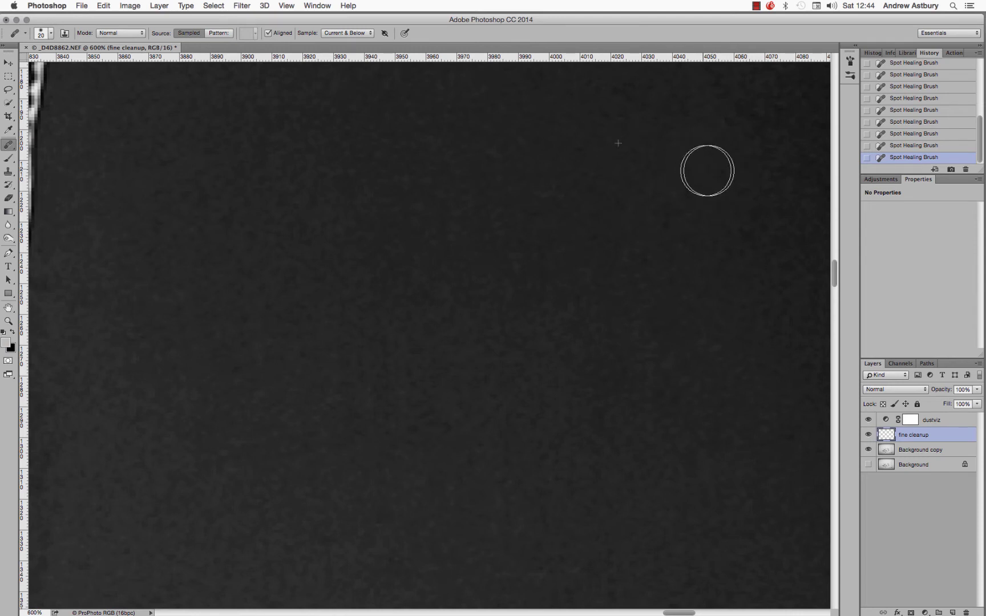
{"action": "mouse_move", "coordinate": [698, 180]}
{"action": "left_mouse_down"}
{"action": "mouse_move", "coordinate": [717, 174]}
{"action": "mouse_move", "coordinate": [684, 206]}
{"action": "left_mouse_up"}
{"action": "left_click", "coordinate": [639, 276]}
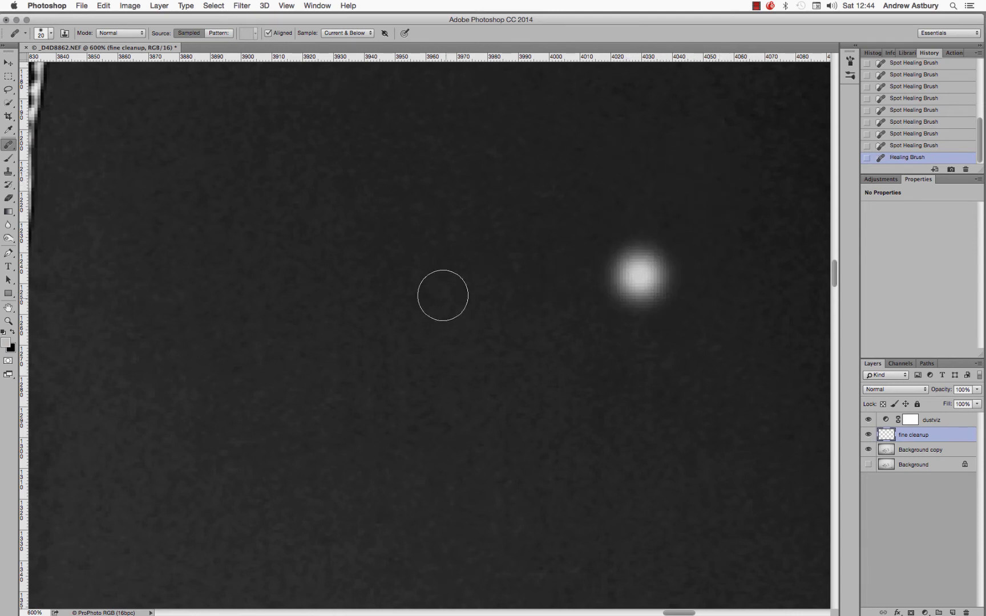
{"action": "left_click", "coordinate": [408, 293]}
{"action": "left_click", "coordinate": [442, 283]}
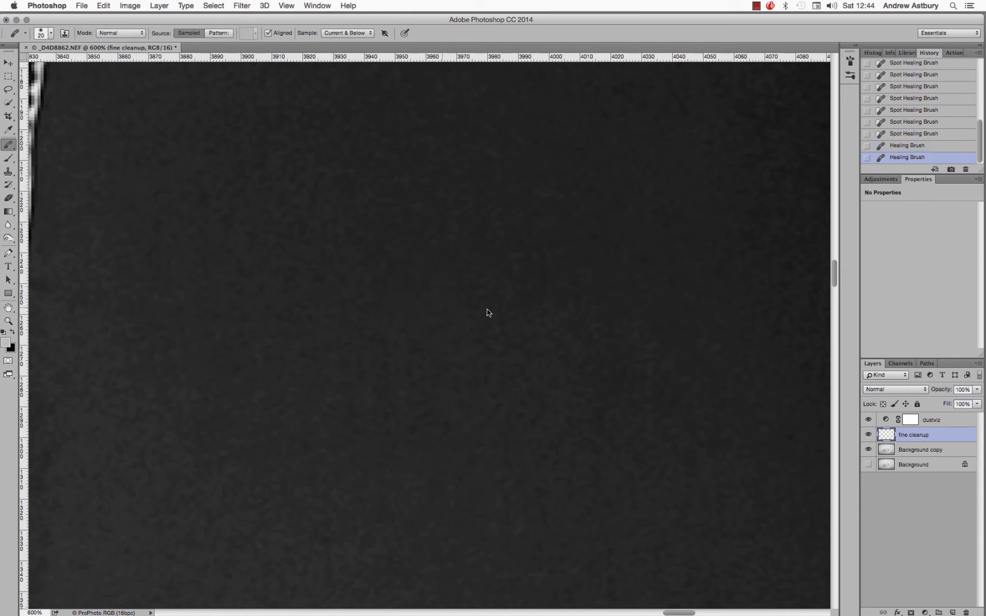
{"action": "left_click", "coordinate": [516, 264]}
{"action": "left_click", "coordinate": [515, 393]}
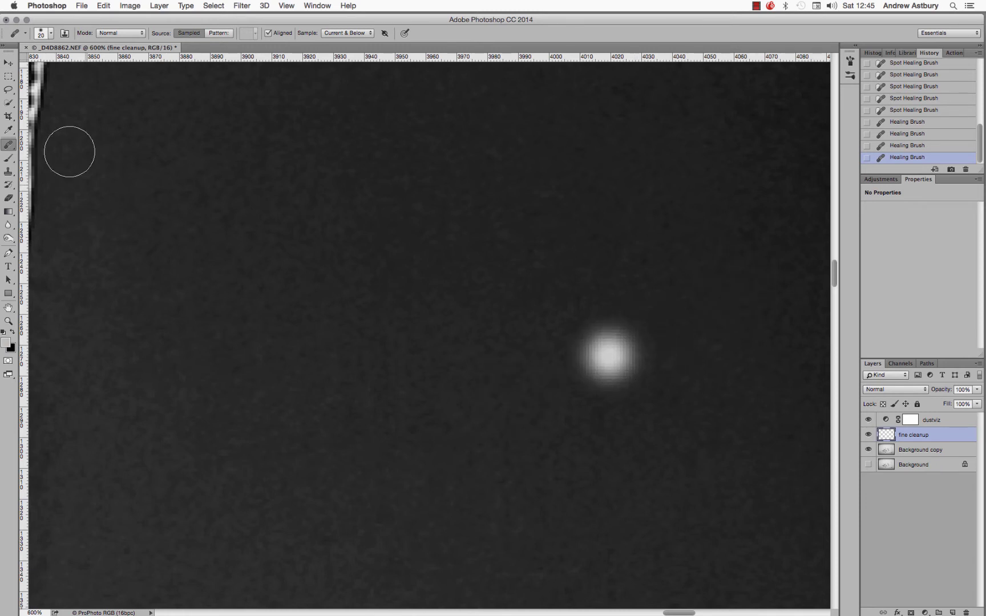
Return to the Spot Healing Brush and heal two more tiny specks on the blade.
{"action": "left_click_drag", "start_coordinate": [12, 147], "coordinate": [50, 146]}
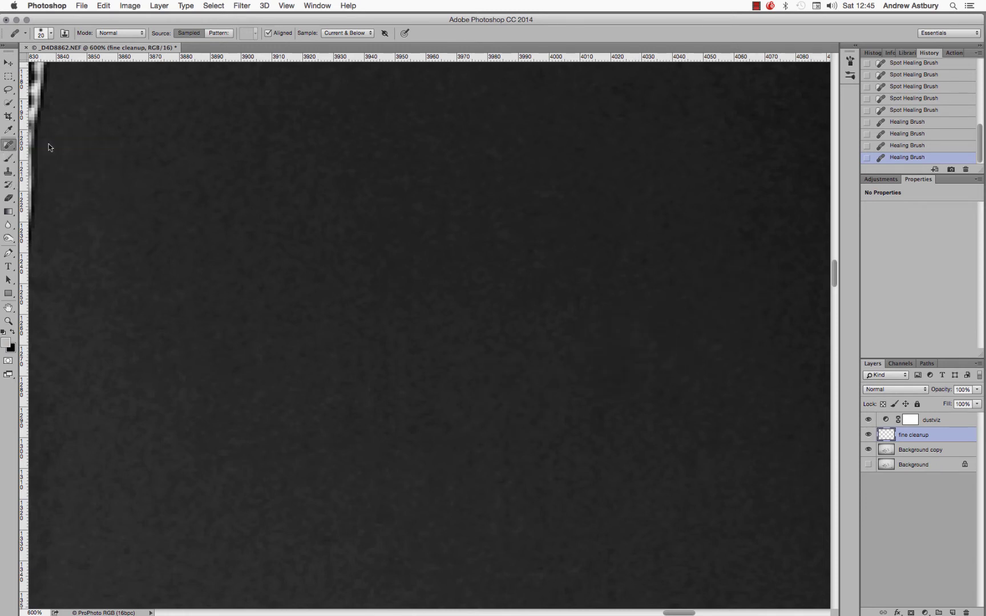
{"action": "mouse_move", "coordinate": [301, 210]}
{"action": "left_mouse_down"}
{"action": "mouse_move", "coordinate": [317, 200]}
{"action": "mouse_move", "coordinate": [309, 207]}
{"action": "left_mouse_up"}
{"action": "left_click", "coordinate": [85, 309]}
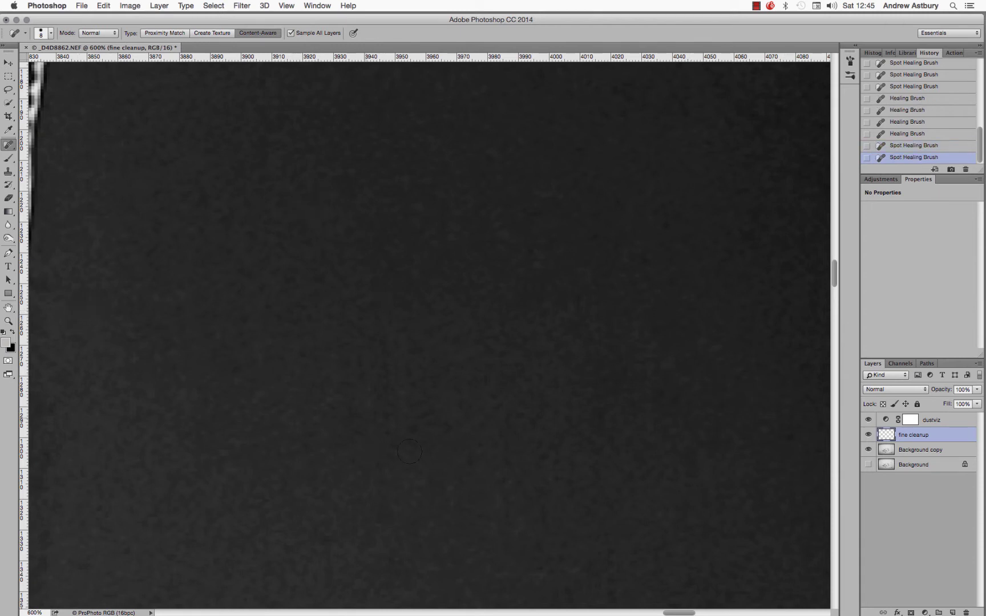
Try to remove the small ring-shaped mark further down the blade with the Spot Healing Brush.
{"action": "left_click_drag", "start_coordinate": [835, 279], "coordinate": [834, 303]}
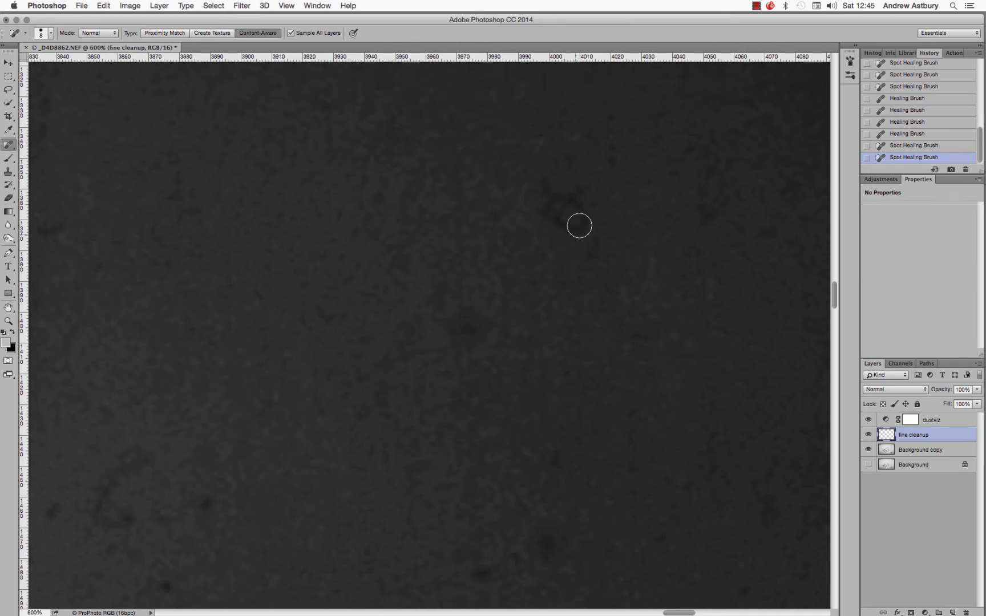
{"action": "mouse_move", "coordinate": [550, 194]}
{"action": "left_mouse_down"}
{"action": "mouse_move", "coordinate": [589, 227]}
{"action": "mouse_move", "coordinate": [534, 197]}
{"action": "mouse_move", "coordinate": [571, 215]}
{"action": "mouse_move", "coordinate": [560, 233]}
{"action": "mouse_move", "coordinate": [539, 207]}
{"action": "mouse_move", "coordinate": [582, 191]}
{"action": "mouse_move", "coordinate": [580, 227]}
{"action": "mouse_move", "coordinate": [571, 196]}
{"action": "left_mouse_up"}
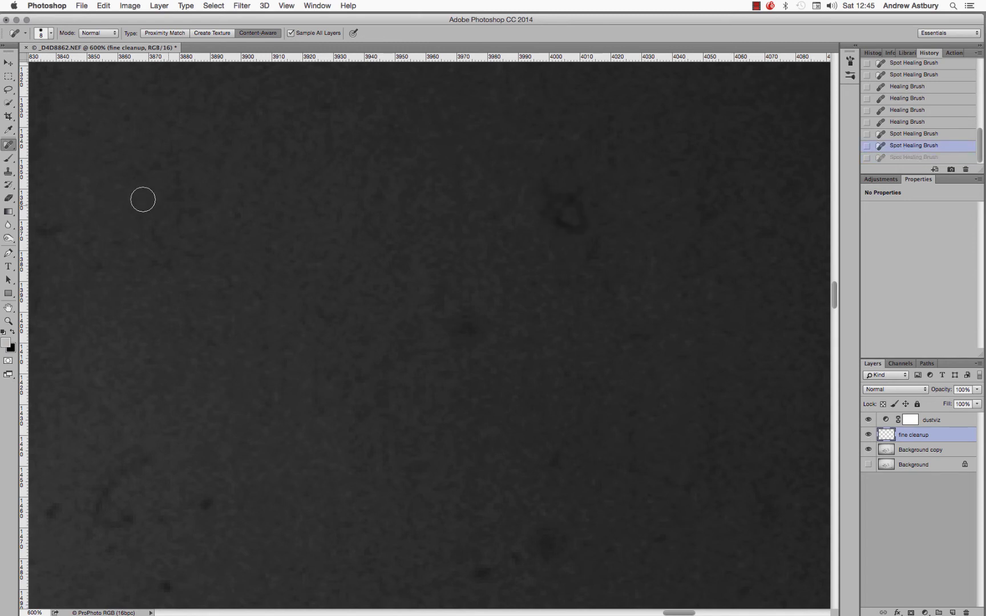
Remove the ring-shaped mark with the Healing Brush, sampling clean blade surface just above it.
{"action": "right_click", "coordinate": [5, 146]}
{"action": "left_click", "coordinate": [49, 154]}
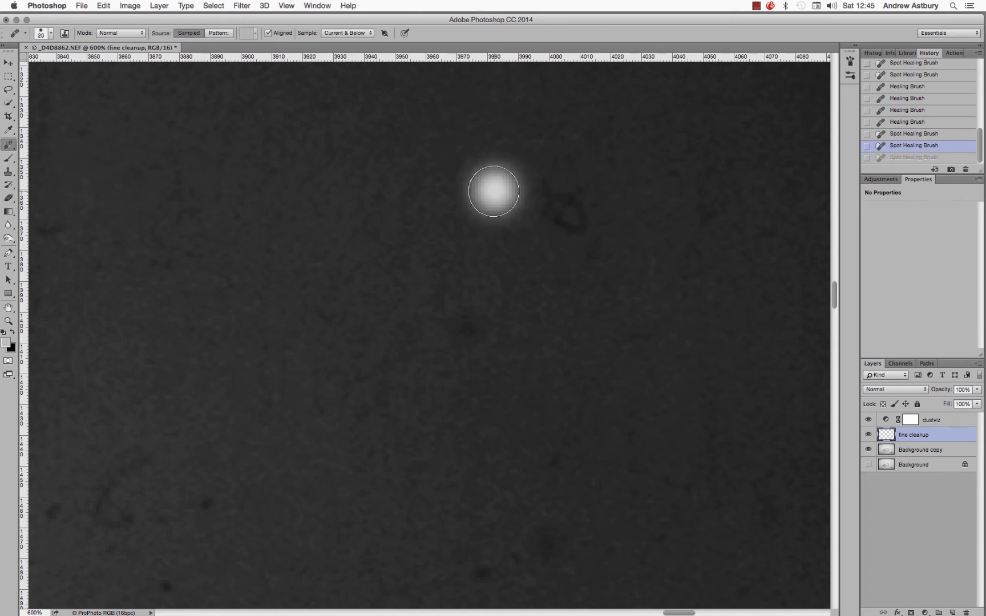
{"action": "left_click", "coordinate": [485, 202], "text": "alt"}
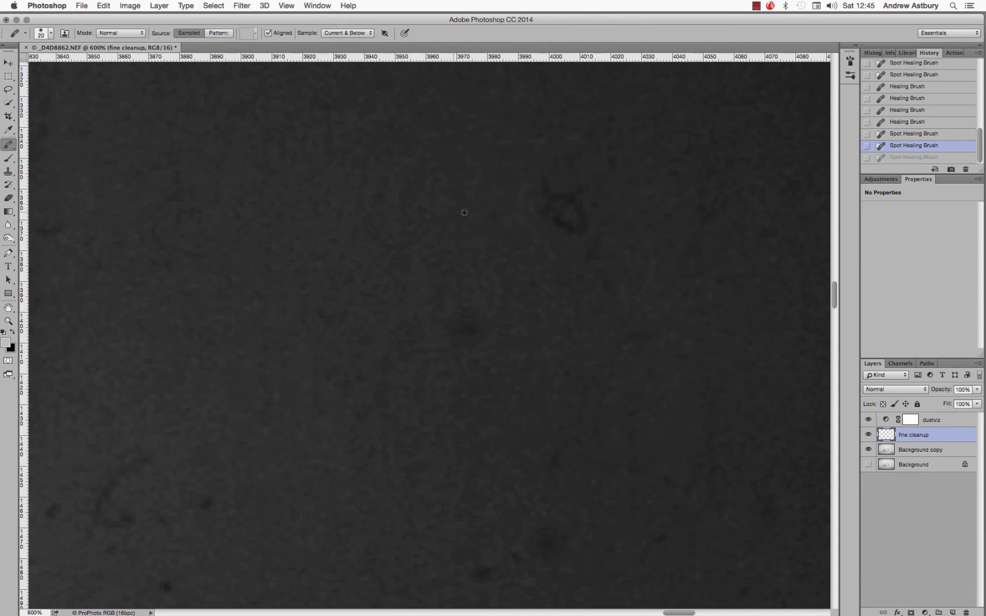
{"action": "left_click", "coordinate": [565, 140], "text": "alt"}
{"action": "mouse_move", "coordinate": [550, 196]}
{"action": "left_mouse_down"}
{"action": "mouse_move", "coordinate": [577, 187]}
{"action": "mouse_move", "coordinate": [562, 218]}
{"action": "mouse_move", "coordinate": [577, 230]}
{"action": "mouse_move", "coordinate": [583, 205]}
{"action": "left_mouse_up"}
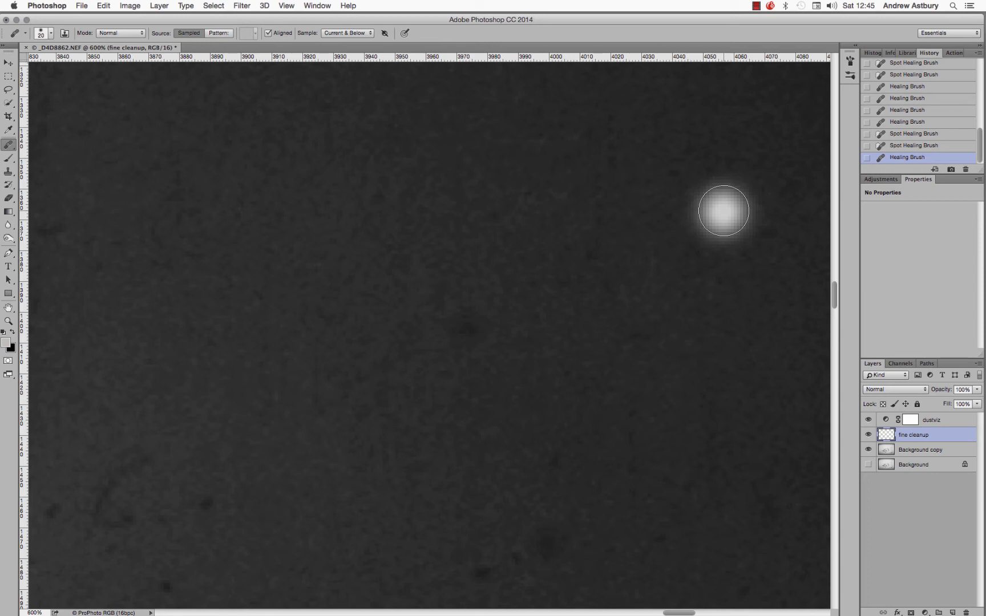
Heal the soft dark spots in the middle and lower part of this blade section with the Healing Brush.
{"action": "left_click", "coordinate": [409, 233]}
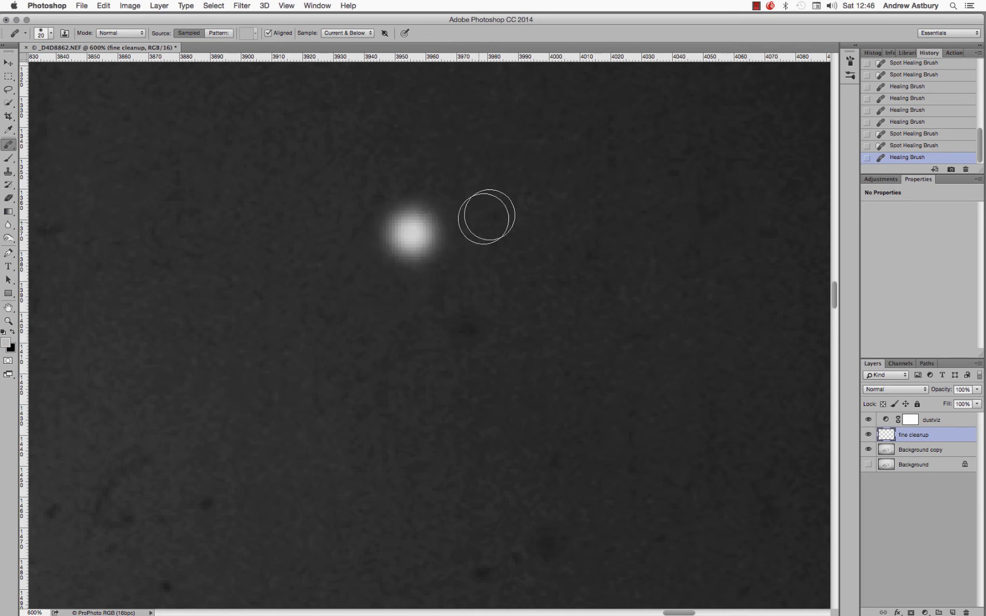
{"action": "mouse_move", "coordinate": [455, 317]}
{"action": "left_mouse_down"}
{"action": "mouse_move", "coordinate": [480, 319]}
{"action": "mouse_move", "coordinate": [461, 330]}
{"action": "left_mouse_up"}
{"action": "left_click_drag", "start_coordinate": [331, 304], "coordinate": [333, 318]}
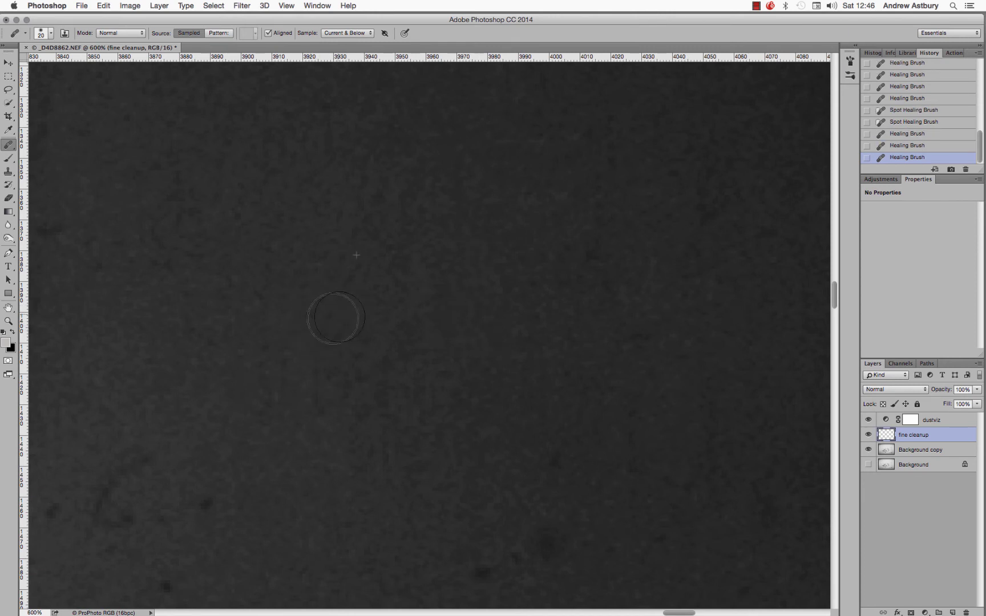
{"action": "left_click", "coordinate": [376, 185]}
{"action": "left_click", "coordinate": [569, 494], "text": "alt"}
{"action": "left_click_drag", "start_coordinate": [552, 460], "coordinate": [562, 456]}
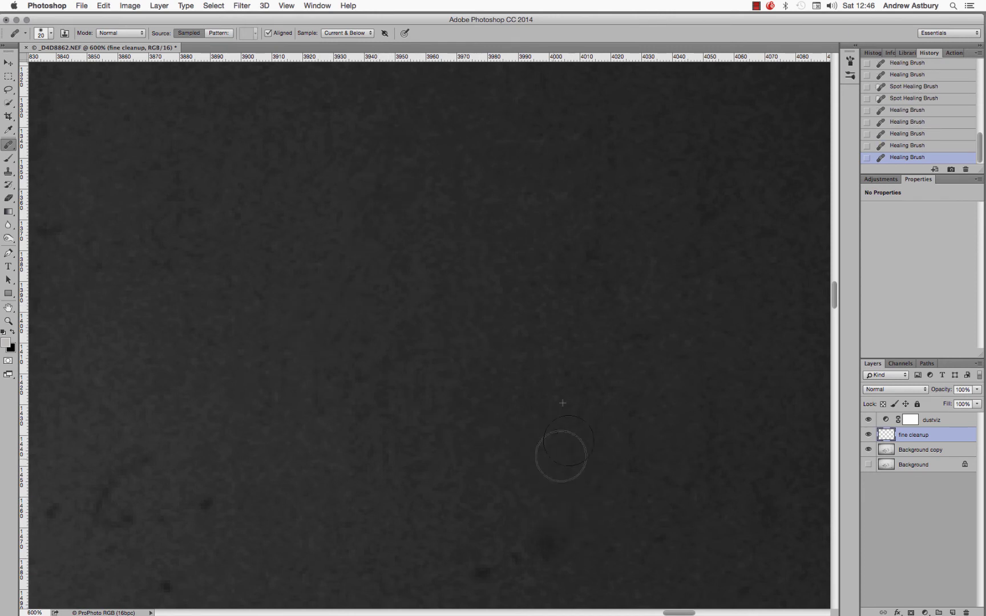
{"action": "mouse_move", "coordinate": [549, 542]}
{"action": "left_mouse_down"}
{"action": "mouse_move", "coordinate": [566, 529]}
{"action": "mouse_move", "coordinate": [546, 531]}
{"action": "left_mouse_up"}
{"action": "left_click_drag", "start_coordinate": [473, 571], "coordinate": [536, 543]}
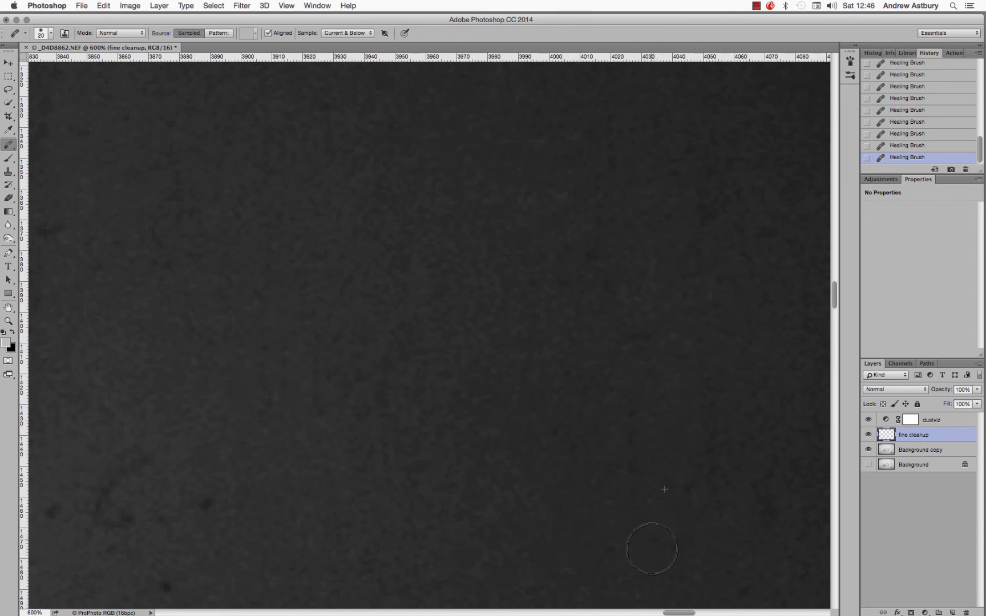
Heal the curved mark and surrounding dark spots low on the blade near its serrated edge with the Healing Brush.
{"action": "left_click", "coordinate": [146, 464], "text": "alt"}
{"action": "left_click", "coordinate": [203, 505]}
{"action": "left_click", "coordinate": [634, 335]}
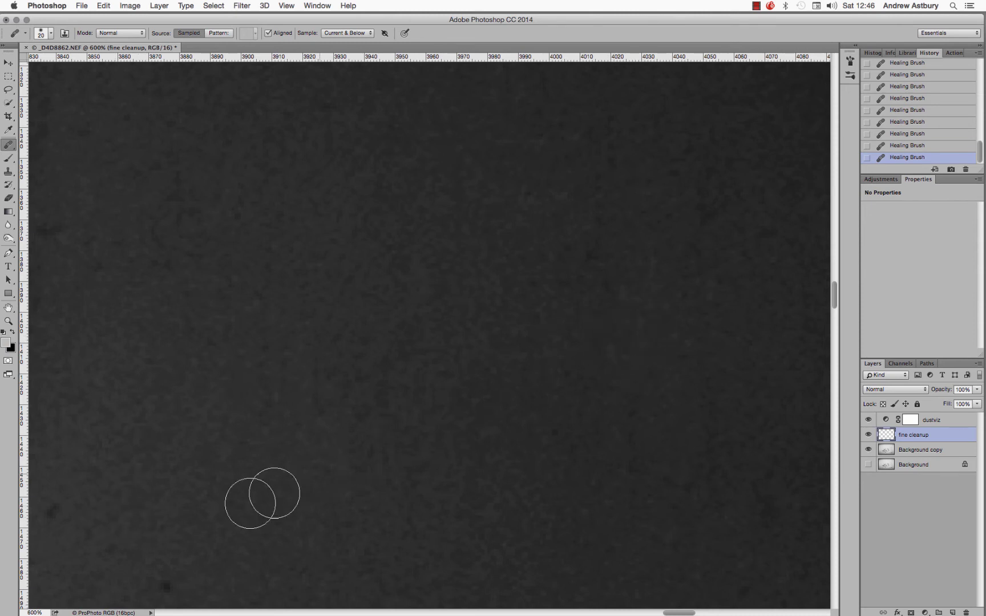
{"action": "left_click", "coordinate": [165, 584]}
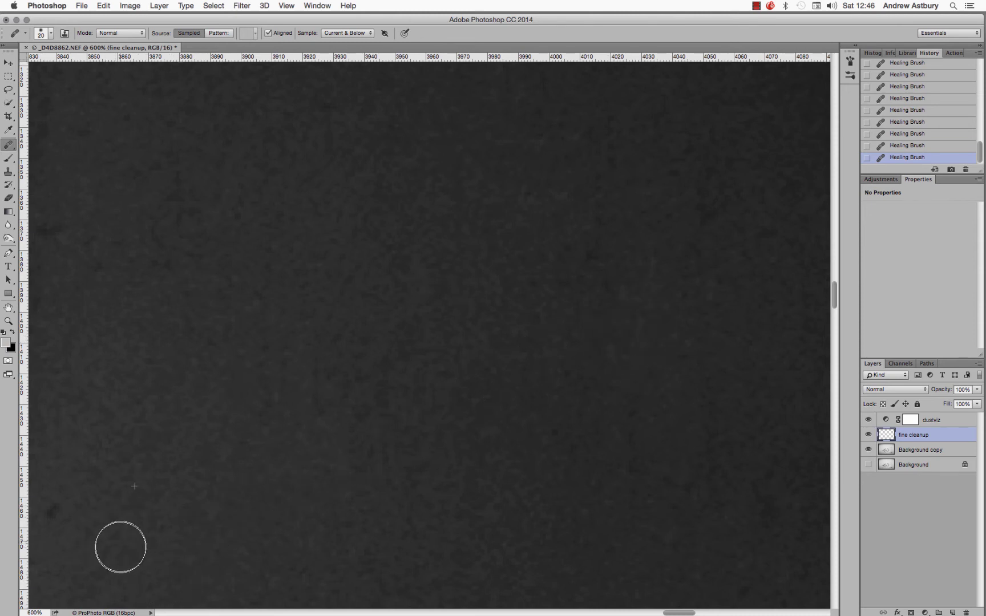
{"action": "left_click", "coordinate": [54, 511]}
{"action": "left_click", "coordinate": [479, 404]}
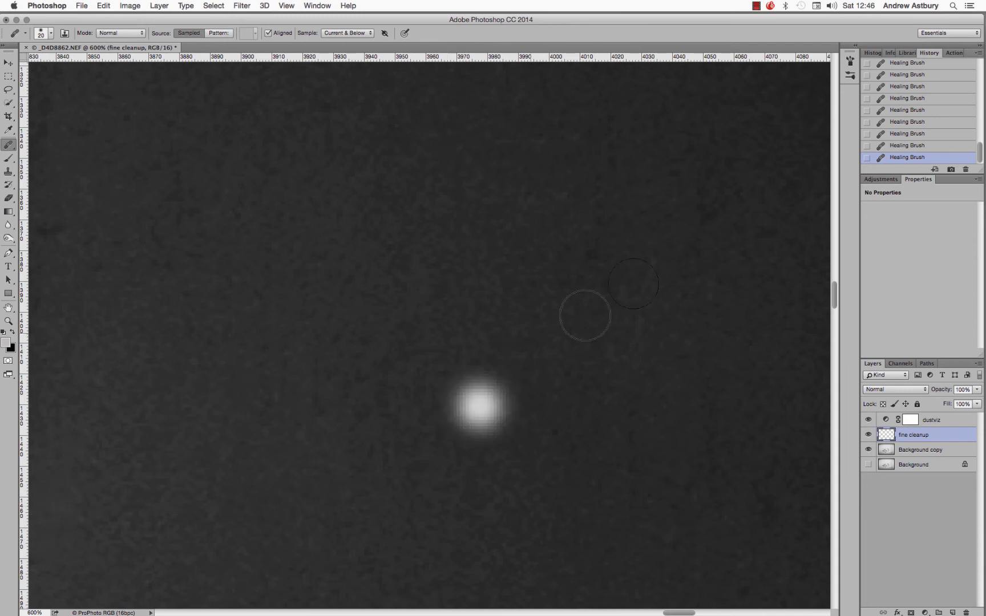
{"action": "left_click", "coordinate": [702, 194]}
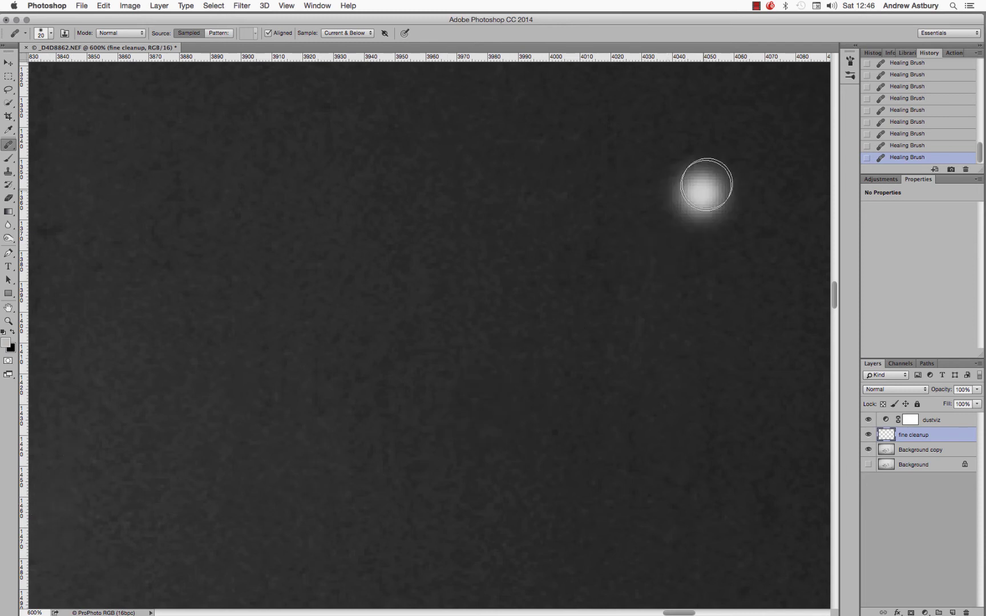
Try to heal the dark speck close to the serrated edge with the Healing Brush.
{"action": "left_click", "coordinate": [51, 231]}
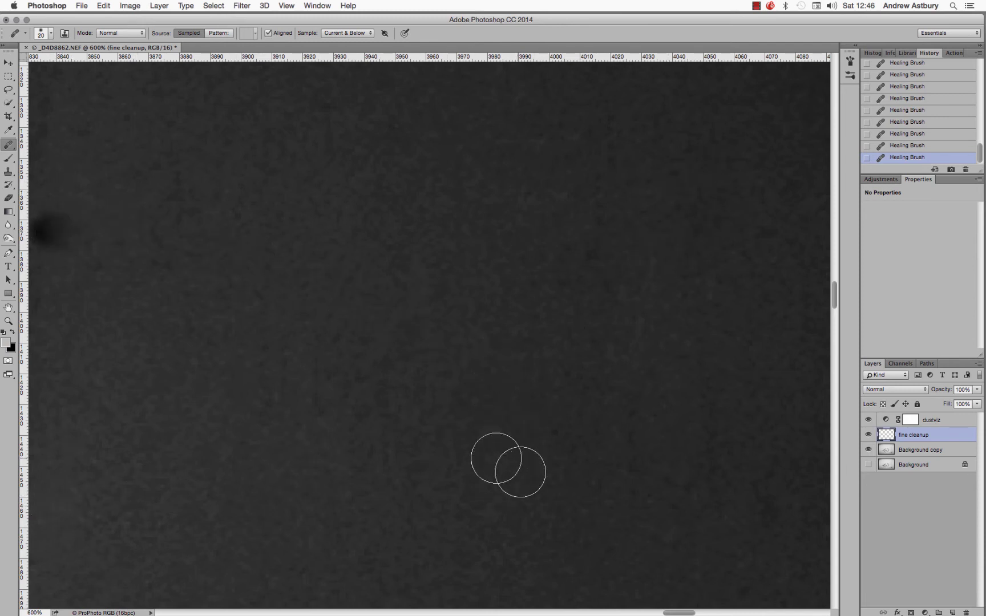
{"action": "left_click", "coordinate": [488, 448]}
{"action": "left_click", "coordinate": [417, 443]}
{"action": "left_click", "coordinate": [159, 290]}
{"action": "left_click", "coordinate": [95, 249]}
{"action": "left_click", "coordinate": [139, 255]}
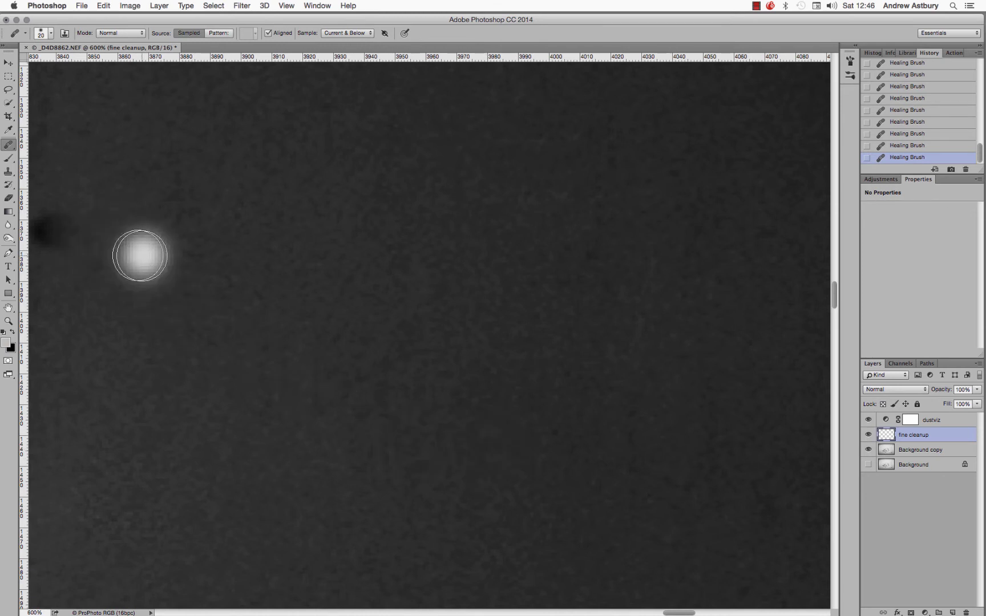
{"action": "left_click", "coordinate": [106, 249]}
{"action": "left_click", "coordinate": [84, 246]}
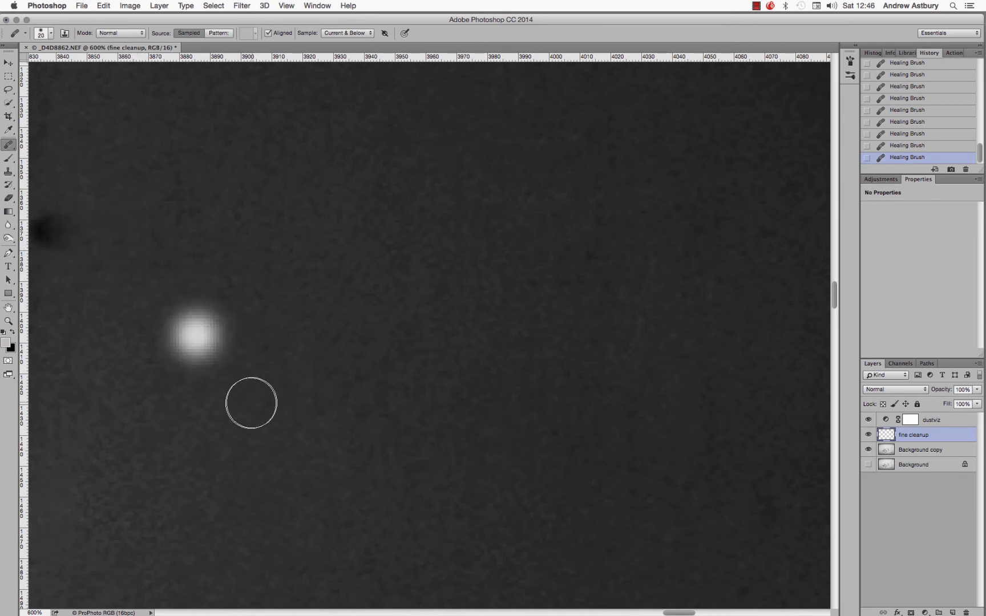
{"action": "left_click", "coordinate": [246, 401]}
Examine the healed spot beside the serrated edge and check the Healing Brush's size and hardness settings.
{"action": "left_click_drag", "start_coordinate": [298, 399], "coordinate": [479, 418]}
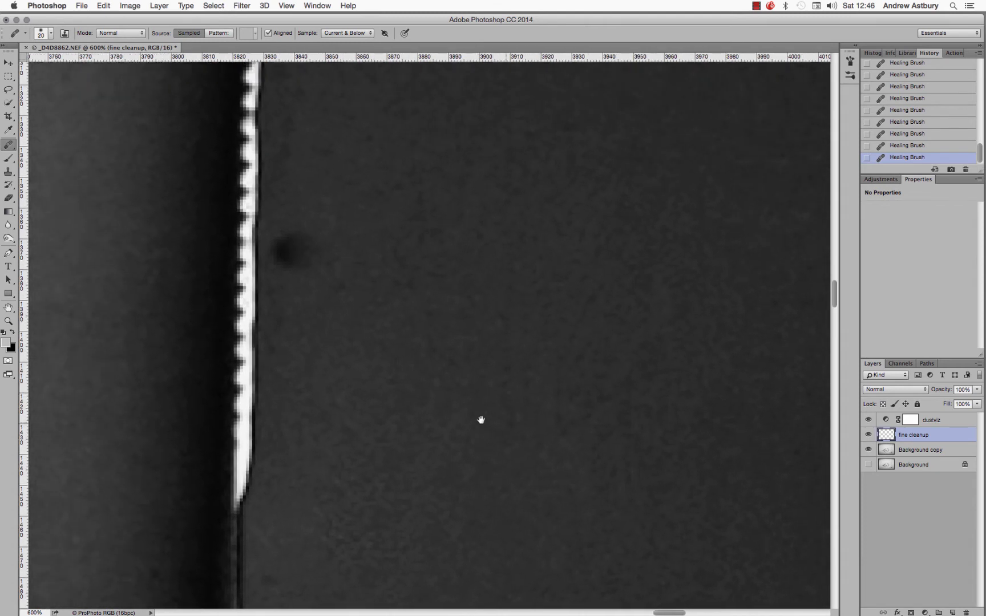
{"action": "left_click", "coordinate": [403, 364]}
{"action": "left_click", "coordinate": [342, 279]}
{"action": "left_click", "coordinate": [306, 253]}
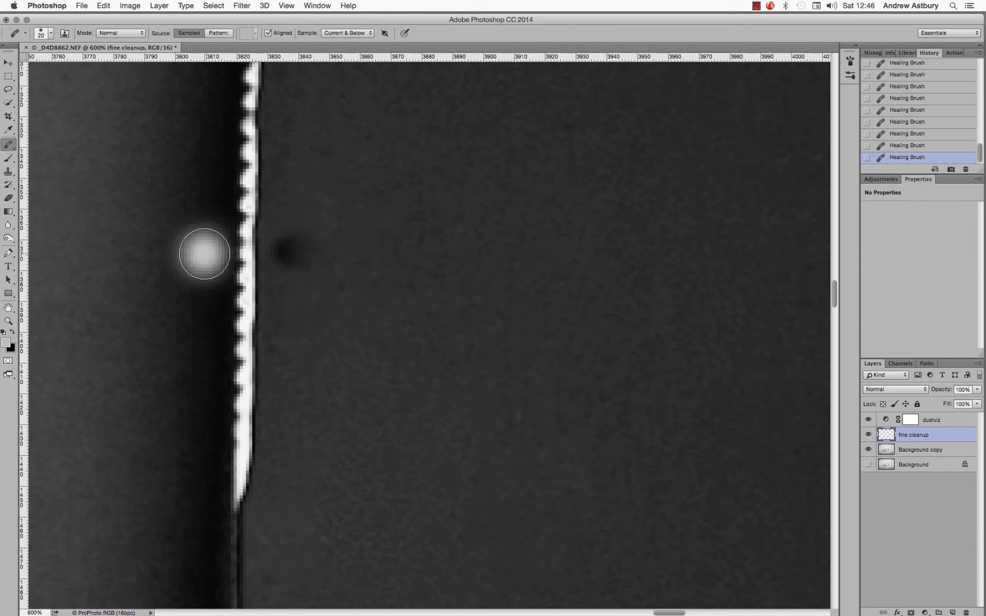
{"action": "left_click", "coordinate": [41, 34]}
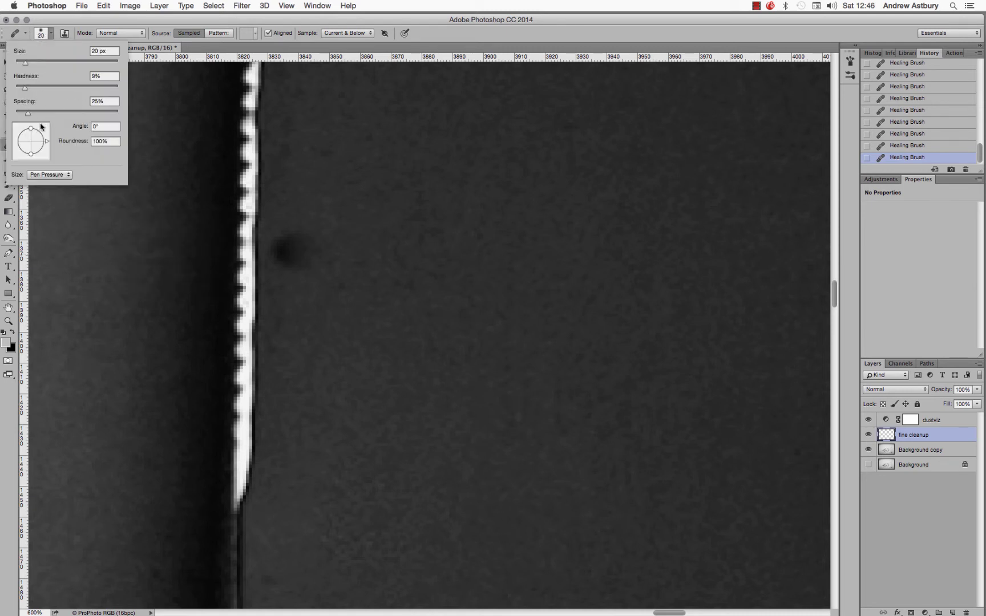
{"action": "left_click", "coordinate": [466, 34]}
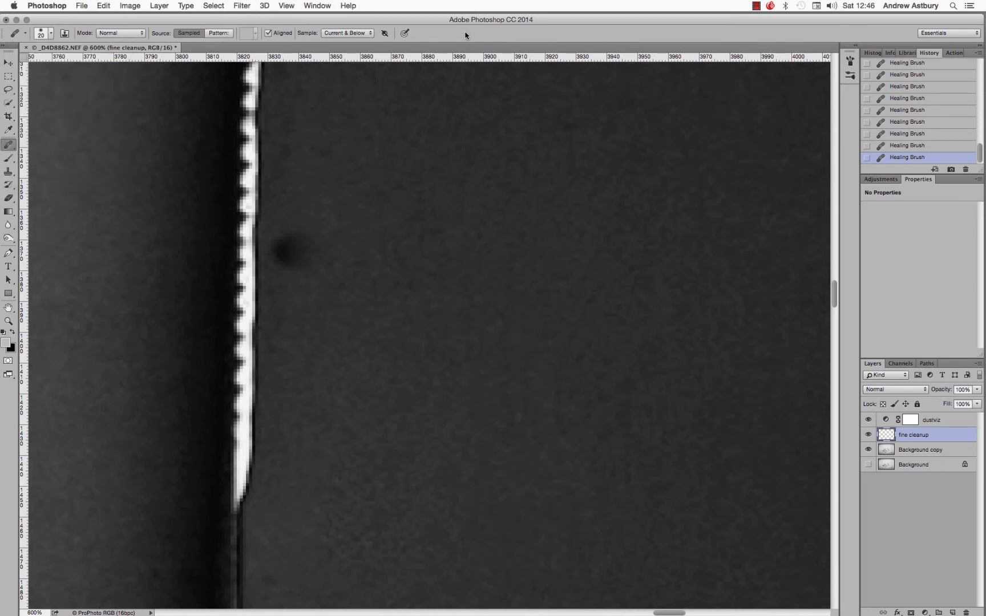
Undo the last Healing Brush stroke beside the serrated edge by stepping back one history state.
{"action": "left_click", "coordinate": [897, 146]}
{"action": "left_click", "coordinate": [875, 147]}
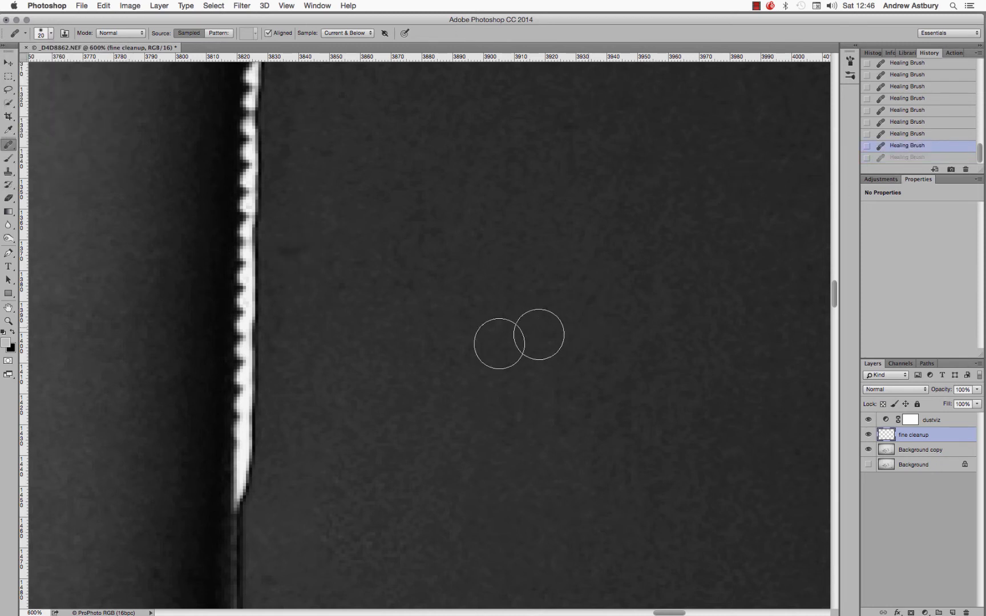
Clone clean texture over the dark speck beside the blade's serrated edge using the Clone Stamp with a 15 px brush.
{"action": "left_click", "coordinate": [8, 171]}
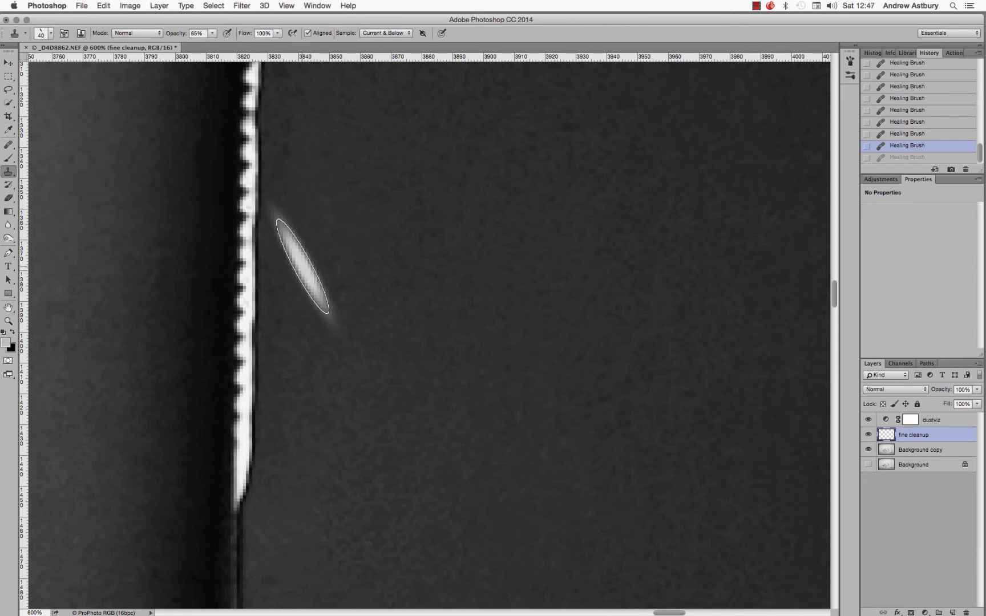
{"action": "left_click", "coordinate": [44, 38]}
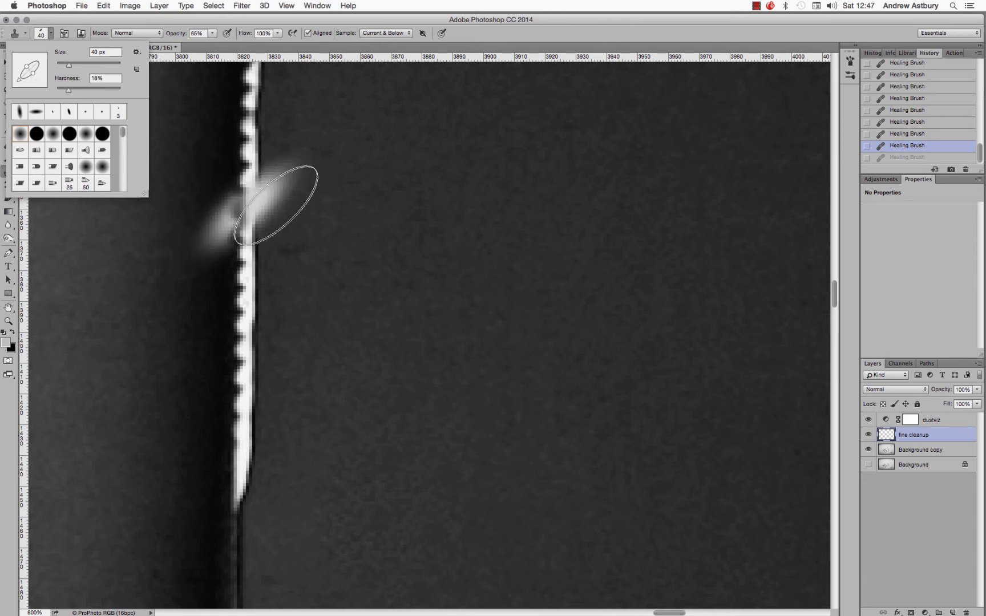
{"action": "left_click", "coordinate": [479, 40]}
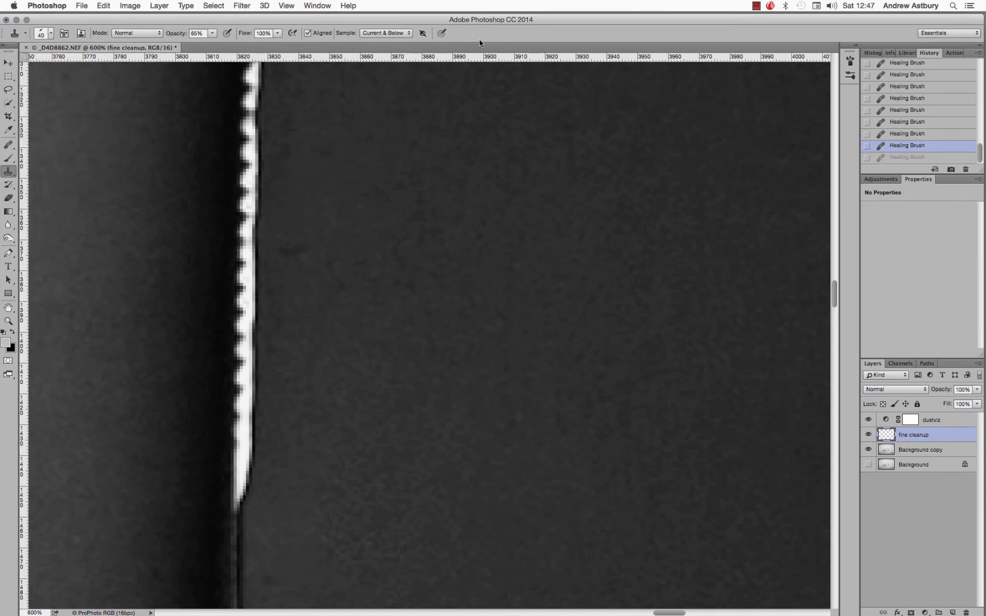
{"action": "key", "text": "bracketleft"}
{"action": "key", "text": "bracketleft"}
{"action": "key", "text": "bracketleft"}
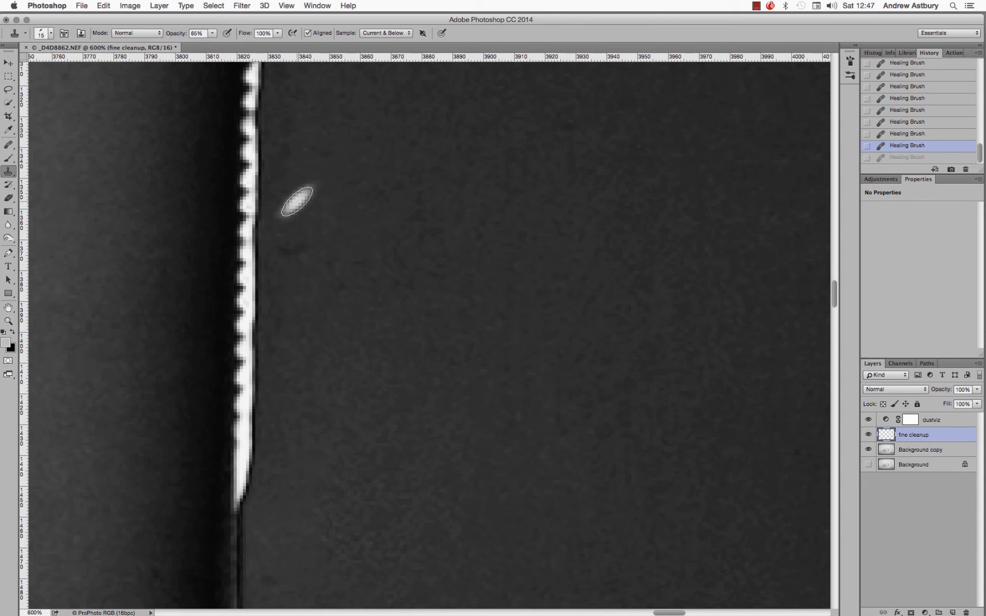
{"action": "left_click", "coordinate": [297, 200]}
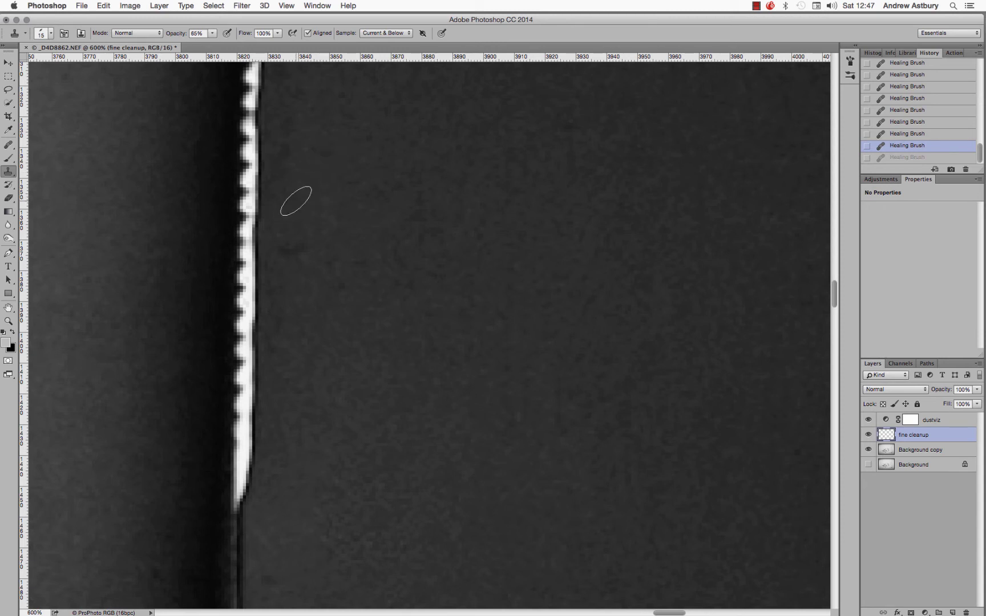
{"action": "left_click", "coordinate": [294, 199], "text": "alt"}
{"action": "left_click", "coordinate": [299, 246]}
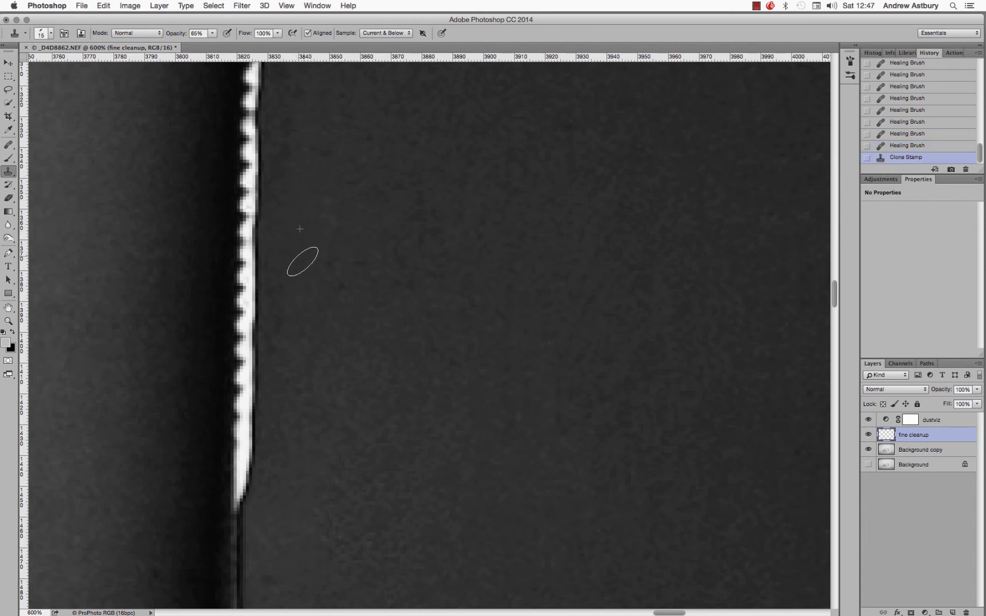
{"action": "left_click", "coordinate": [300, 260]}
{"action": "left_click", "coordinate": [339, 151]}
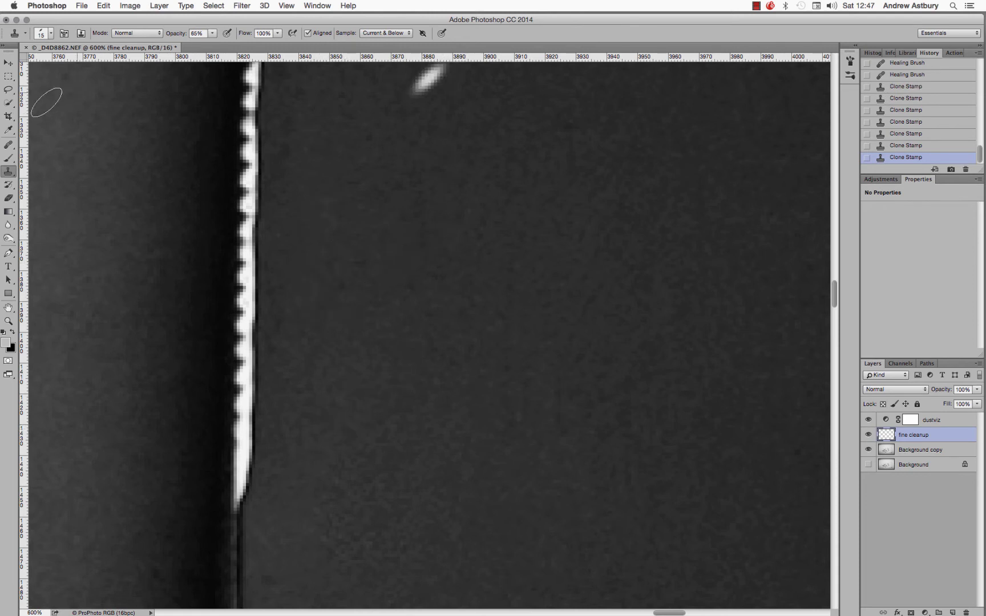
Heal the larger dark spots on the blade between the end of the serrated edge and the logo with the Healing Brush.
{"action": "left_click", "coordinate": [9, 145]}
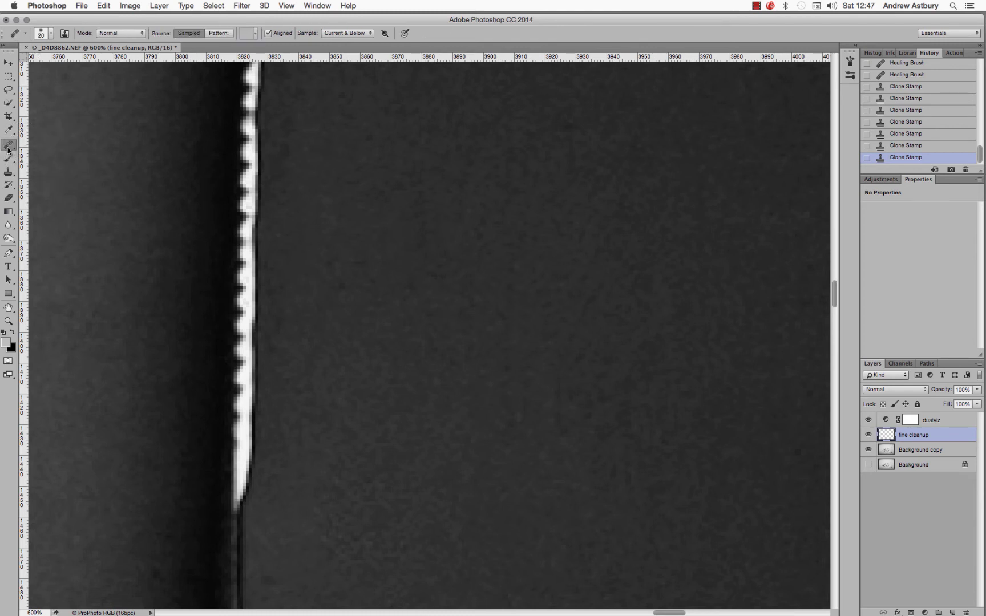
{"action": "left_click", "coordinate": [10, 149]}
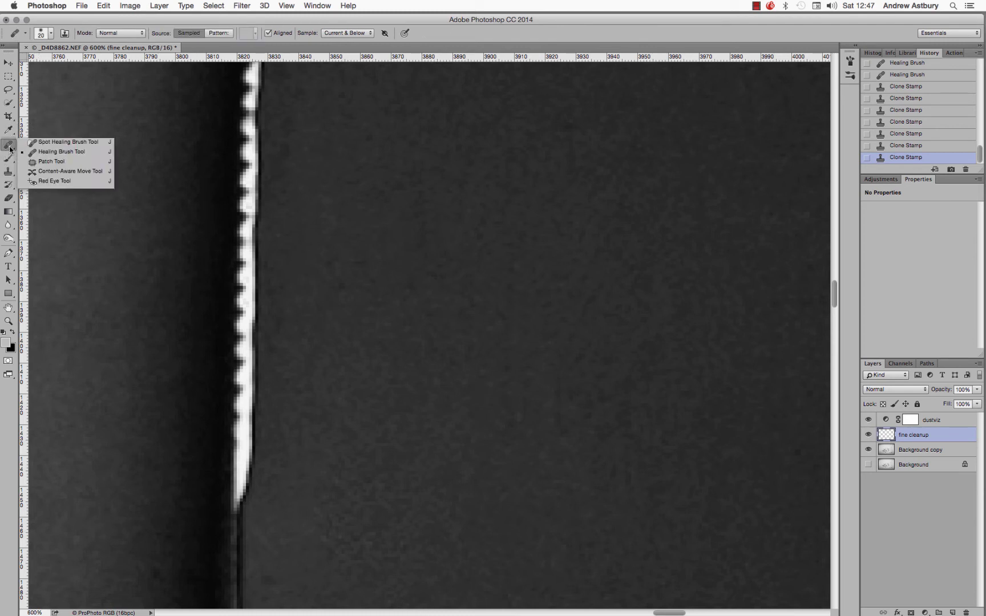
{"action": "left_click", "coordinate": [46, 151]}
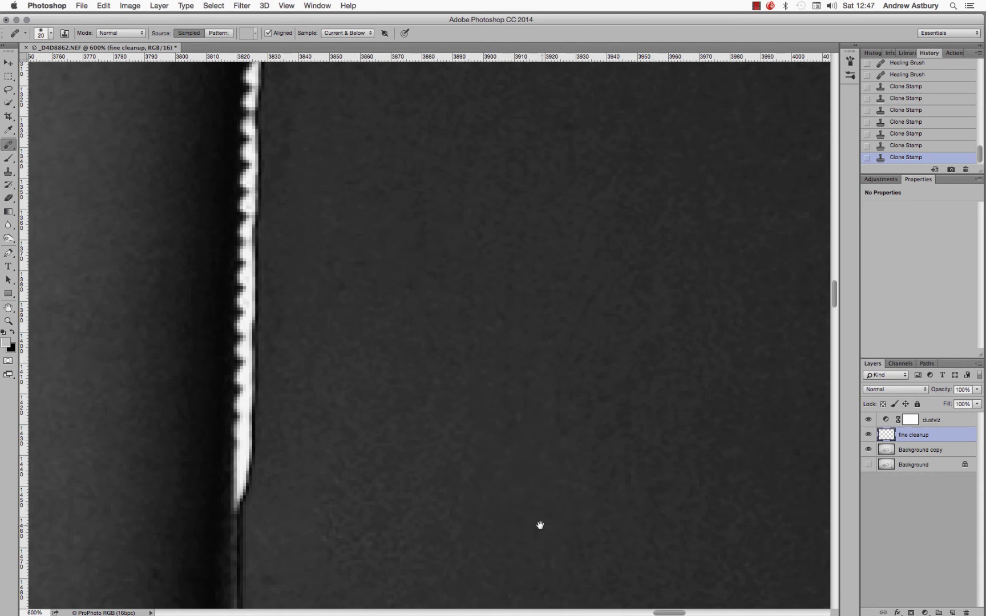
{"action": "left_click_drag", "start_coordinate": [540, 525], "coordinate": [457, 171]}
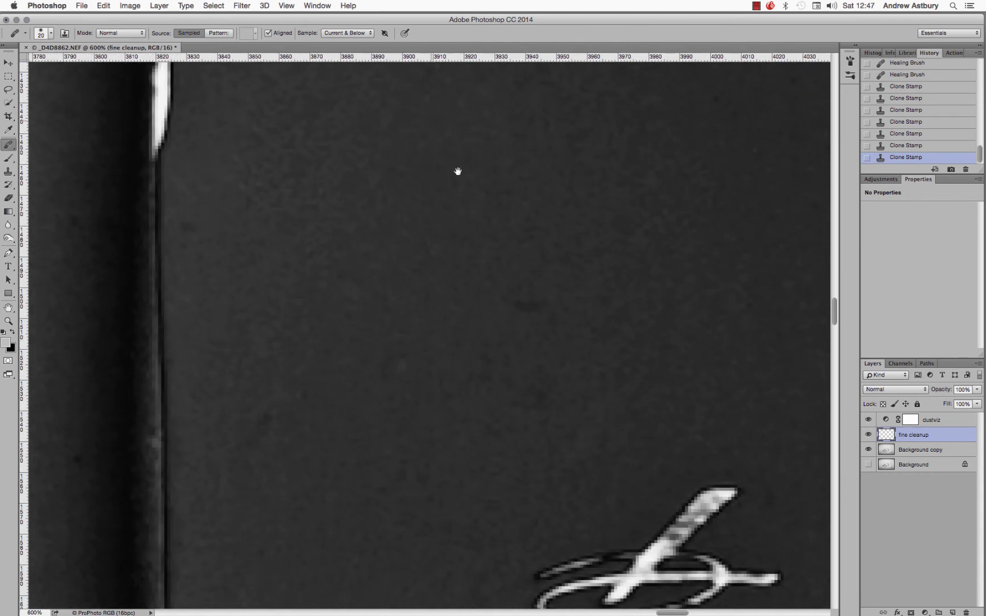
{"action": "left_click", "coordinate": [525, 303]}
{"action": "left_click", "coordinate": [546, 385]}
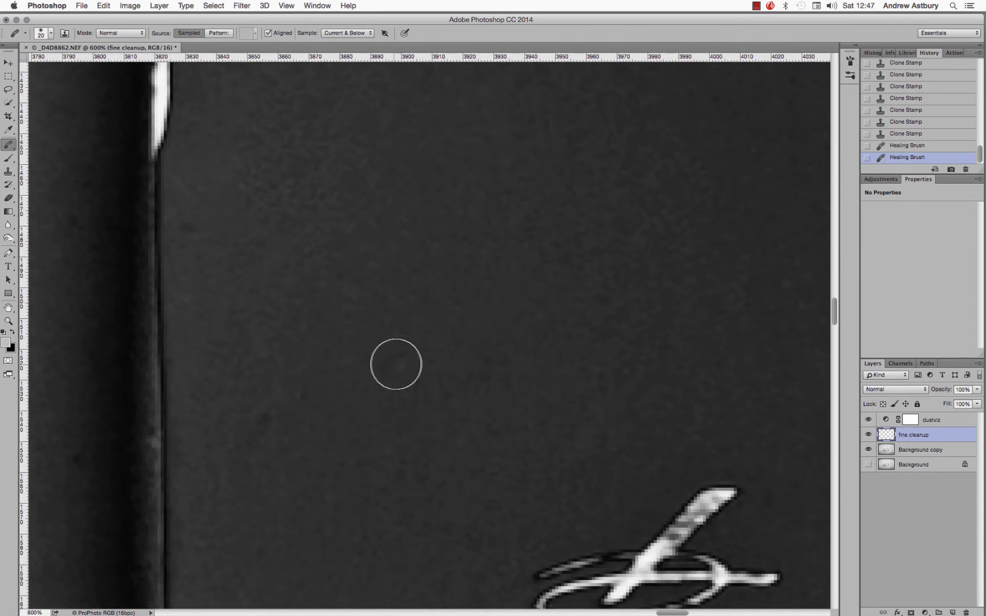
{"action": "left_click", "coordinate": [402, 368]}
{"action": "left_click", "coordinate": [597, 297]}
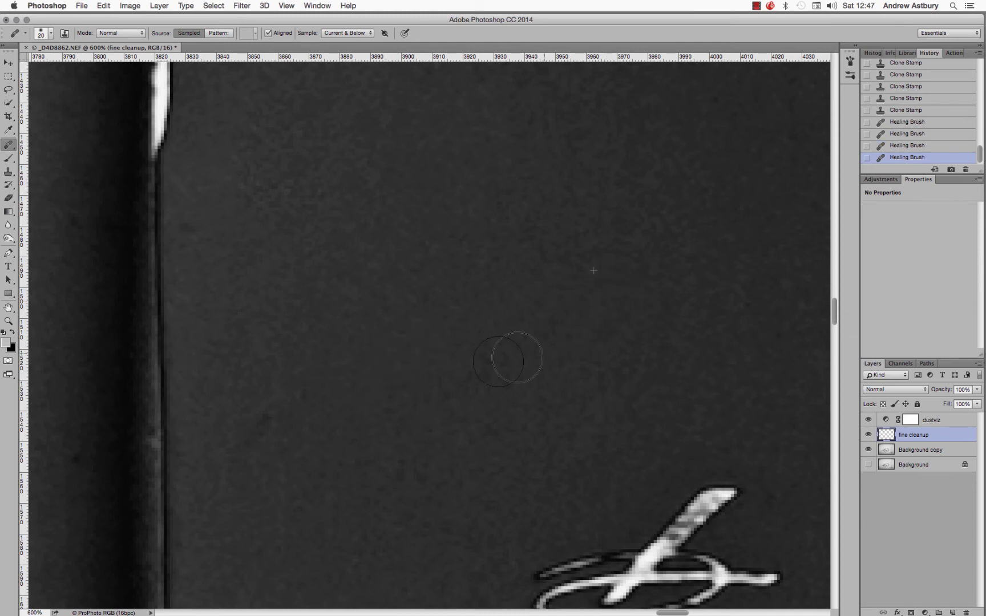
{"action": "left_click", "coordinate": [479, 361]}
{"action": "left_click", "coordinate": [253, 425]}
{"action": "left_click", "coordinate": [350, 381]}
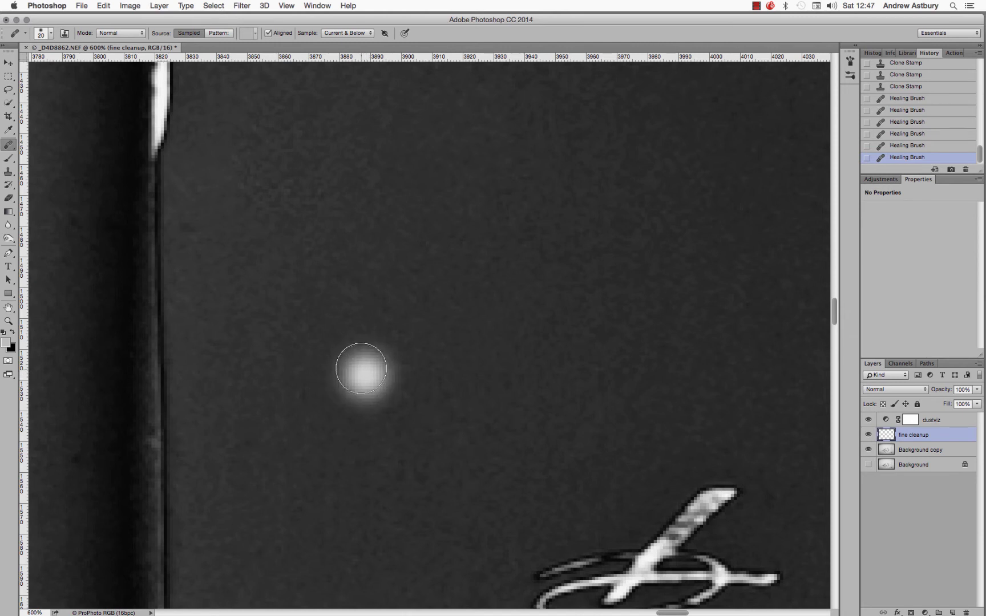
{"action": "left_click", "coordinate": [311, 236]}
{"action": "left_click", "coordinate": [330, 227]}
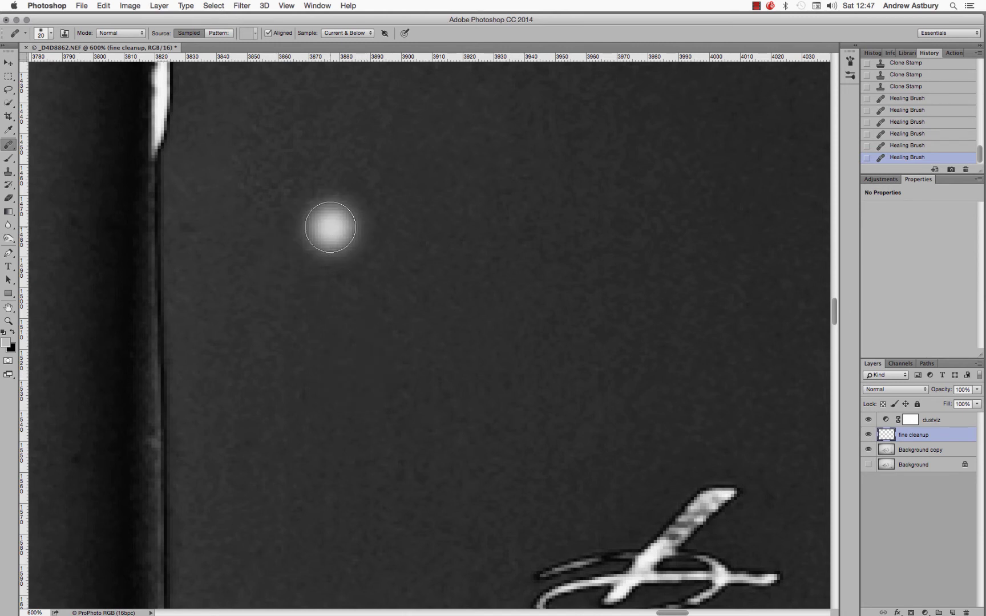
Reduce the Healing Brush to 5 px and heal the small specks beside the blade edge just below the serration.
{"action": "key", "text": "bracketleft"}
{"action": "key", "text": "bracketleft"}
{"action": "key", "text": "bracketleft"}
{"action": "key", "text": "bracketleft"}
{"action": "left_click", "coordinate": [364, 338]}
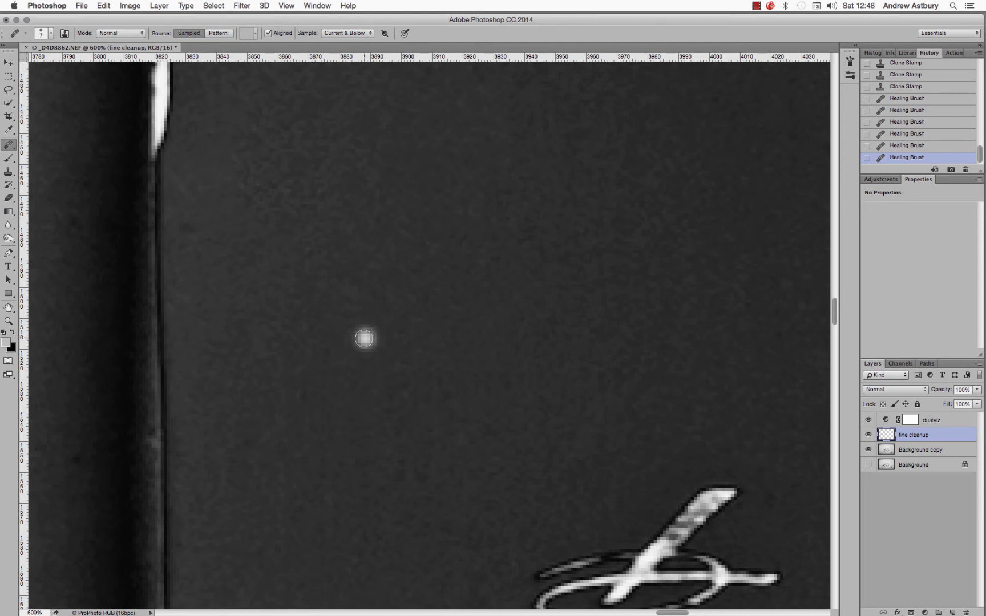
{"action": "key", "text": "bracketleft"}
{"action": "key", "text": "bracketleft"}
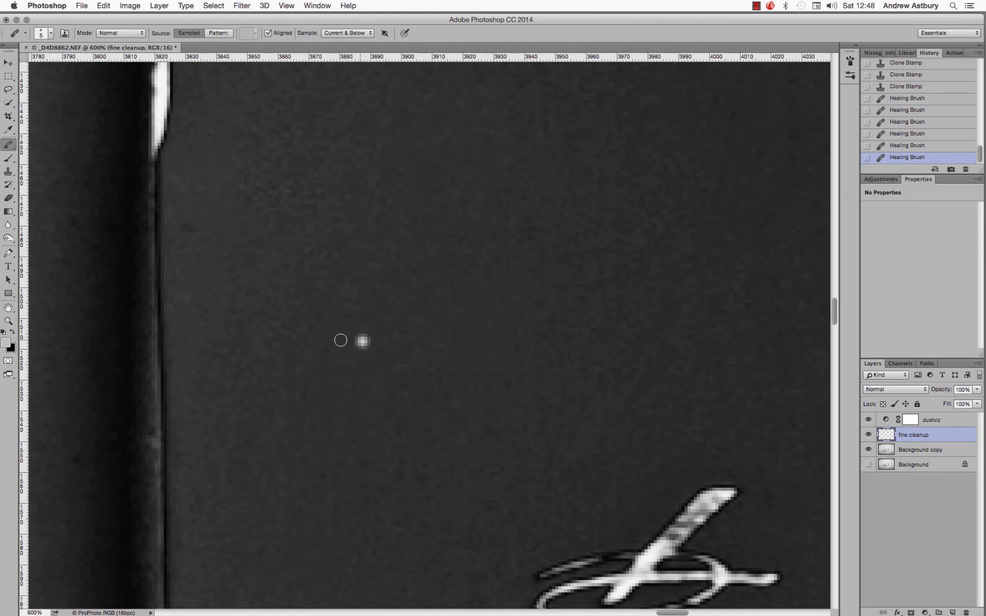
{"action": "left_click", "coordinate": [335, 341]}
{"action": "left_click", "coordinate": [198, 211]}
{"action": "left_click", "coordinate": [187, 197]}
{"action": "left_click", "coordinate": [190, 229]}
{"action": "left_click", "coordinate": [313, 221]}
{"action": "left_click", "coordinate": [316, 239]}
{"action": "left_click", "coordinate": [185, 216]}
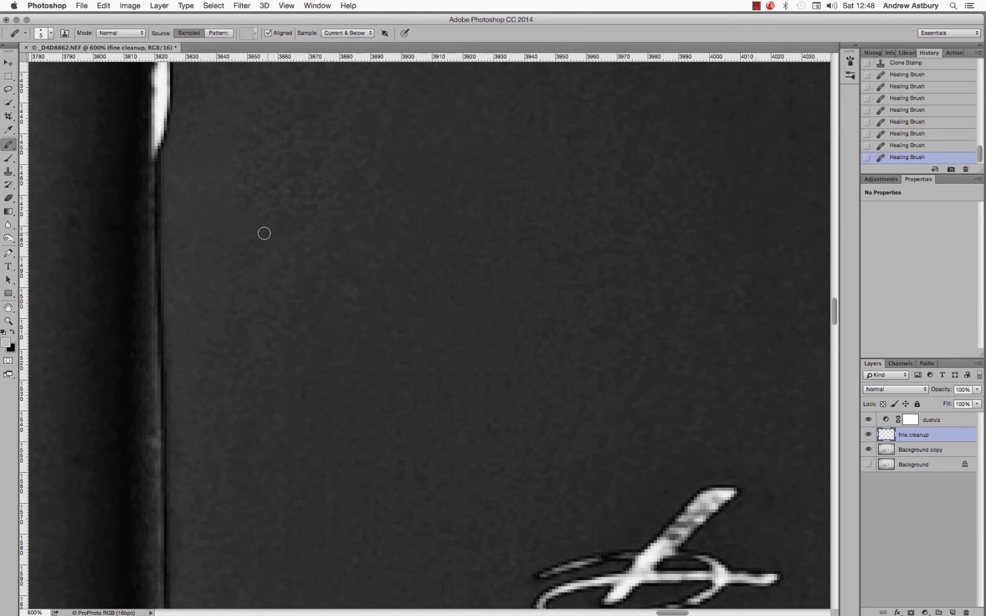
Resample clean metal nearby and touch up the remaining marks beside the edge below the serration.
{"action": "left_click", "coordinate": [197, 254]}
{"action": "left_click", "coordinate": [218, 243], "text": "alt"}
{"action": "left_click", "coordinate": [198, 242]}
{"action": "left_click", "coordinate": [184, 231]}
{"action": "left_click", "coordinate": [196, 227]}
Heal the dark specks in the shadowed strip outside the blade edge with the Healing Brush.
{"action": "left_click", "coordinate": [70, 220], "text": "alt"}
{"action": "left_click_drag", "start_coordinate": [70, 221], "coordinate": [76, 219]}
{"action": "left_click", "coordinate": [76, 427]}
Heal the faint specks scattered across the blade surface above the logo.
{"action": "left_click", "coordinate": [255, 439]}
{"action": "left_click", "coordinate": [420, 468]}
{"action": "left_click", "coordinate": [691, 259]}
{"action": "left_click", "coordinate": [659, 361]}
{"action": "left_click", "coordinate": [529, 437]}
{"action": "left_click", "coordinate": [484, 431]}
Heal the tiny specks close around the emblem and the STAINLESS STEEL lettering with the Healing Brush.
{"action": "mouse_move", "coordinate": [506, 529]}
{"action": "left_mouse_down"}
{"action": "mouse_move", "coordinate": [378, 246]}
{"action": "mouse_move", "coordinate": [297, 251]}
{"action": "mouse_move", "coordinate": [310, 246]}
{"action": "left_mouse_up"}
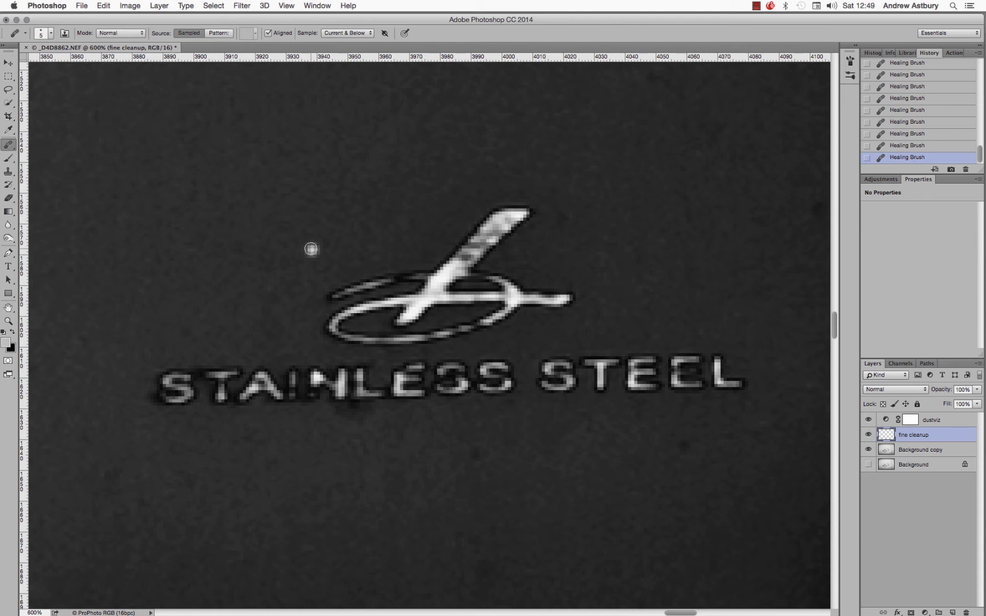
{"action": "left_click", "coordinate": [502, 321]}
{"action": "left_click", "coordinate": [537, 312]}
{"action": "left_click", "coordinate": [459, 441]}
{"action": "left_click", "coordinate": [577, 210]}
Heal the fine specks on the blade surface to the left of the emblem, above the start of the lettering.
{"action": "left_click", "coordinate": [195, 308]}
{"action": "left_click", "coordinate": [188, 309]}
{"action": "left_click", "coordinate": [186, 309]}
{"action": "left_click", "coordinate": [185, 311]}
{"action": "left_click", "coordinate": [182, 311]}
{"action": "left_click", "coordinate": [251, 256]}
{"action": "left_click", "coordinate": [280, 223]}
{"action": "left_click", "coordinate": [276, 221]}
Rename the Background copy layer as "content aware fill".
{"action": "double_click", "coordinate": [916, 450]}
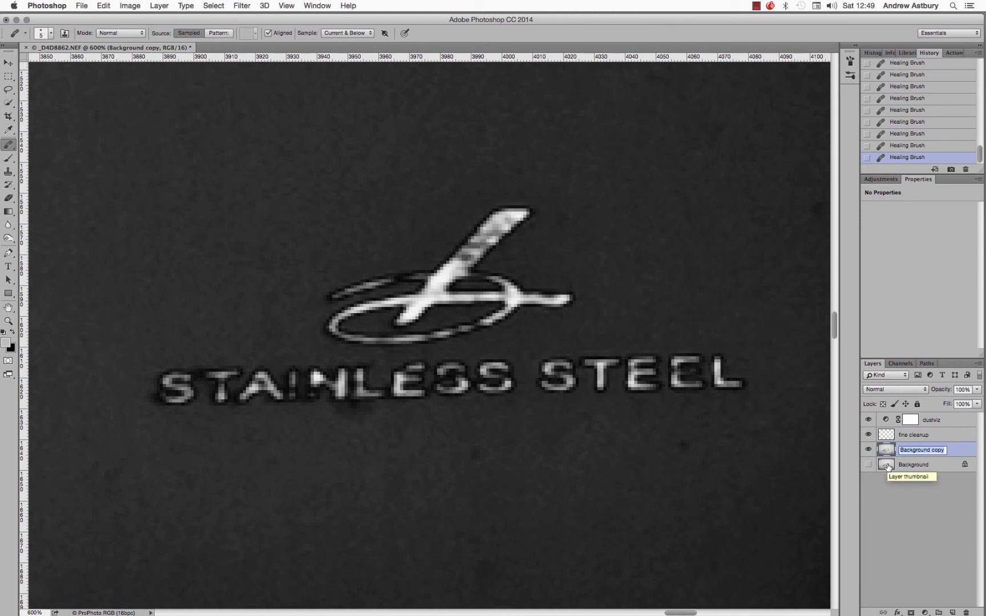
{"action": "type", "text": "content aware"}
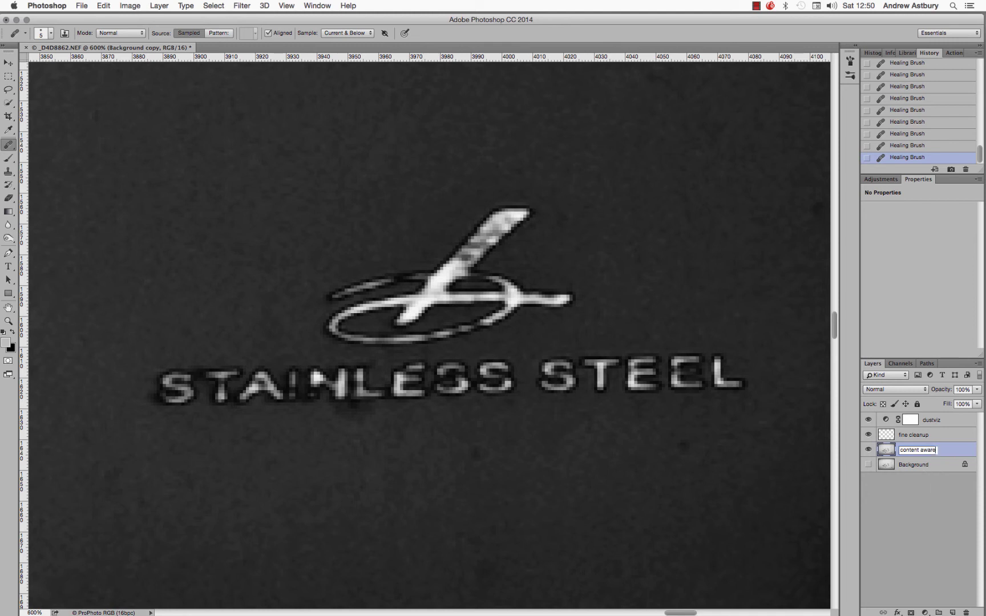
{"action": "type", "text": " fill"}
{"action": "key", "text": "Return"}
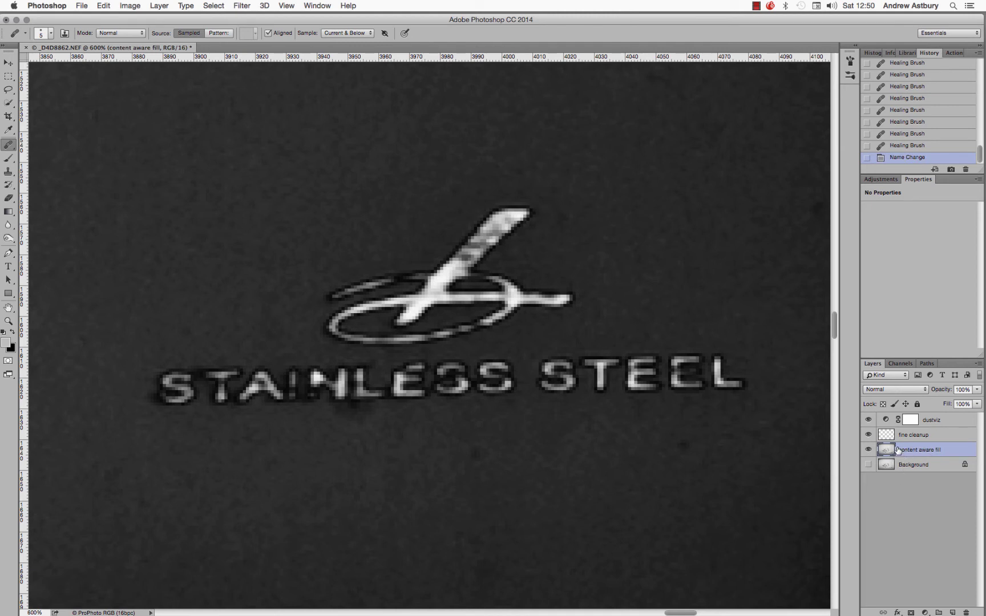
Draw a freehand Lasso selection around the emblem and the STAINLESS STEEL lettering on the content aware fill layer.
{"action": "key", "text": "super+minus"}
{"action": "key", "text": "super+minus"}
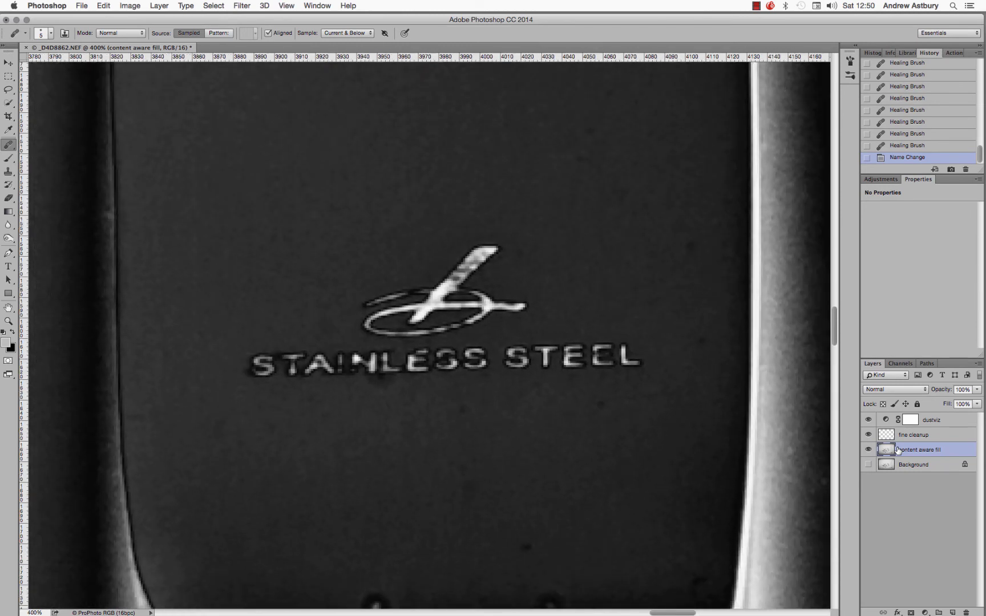
{"action": "left_click", "coordinate": [7, 91]}
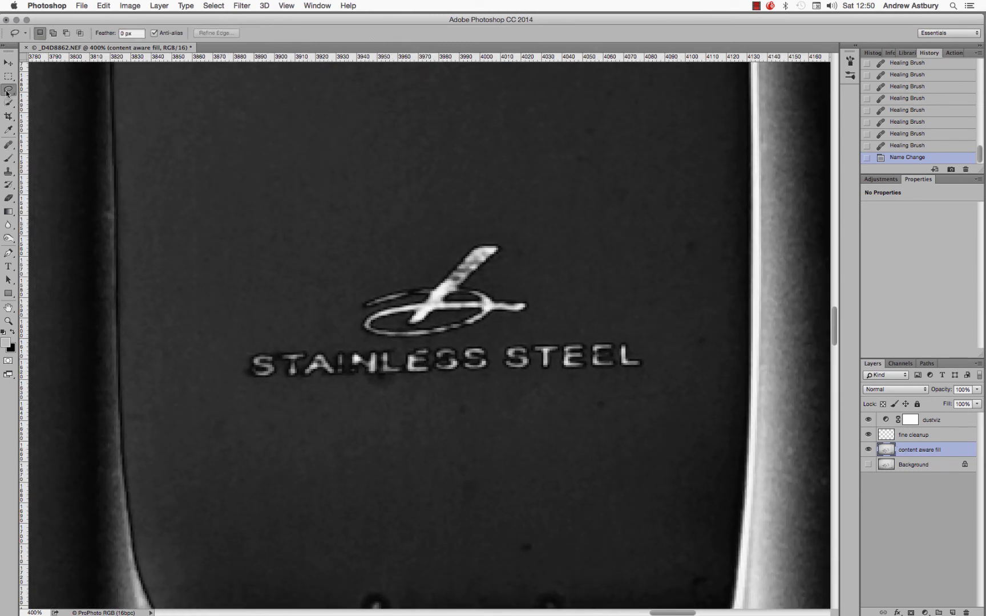
{"action": "mouse_move", "coordinate": [473, 230]}
{"action": "left_mouse_down"}
{"action": "mouse_move", "coordinate": [375, 250]}
{"action": "mouse_move", "coordinate": [293, 288]}
{"action": "mouse_move", "coordinate": [236, 351]}
{"action": "mouse_move", "coordinate": [253, 392]}
{"action": "mouse_move", "coordinate": [608, 383]}
{"action": "mouse_move", "coordinate": [663, 369]}
{"action": "mouse_move", "coordinate": [628, 321]}
{"action": "mouse_move", "coordinate": [539, 272]}
{"action": "mouse_move", "coordinate": [502, 229]}
{"action": "mouse_move", "coordinate": [475, 230]}
{"action": "left_mouse_up"}
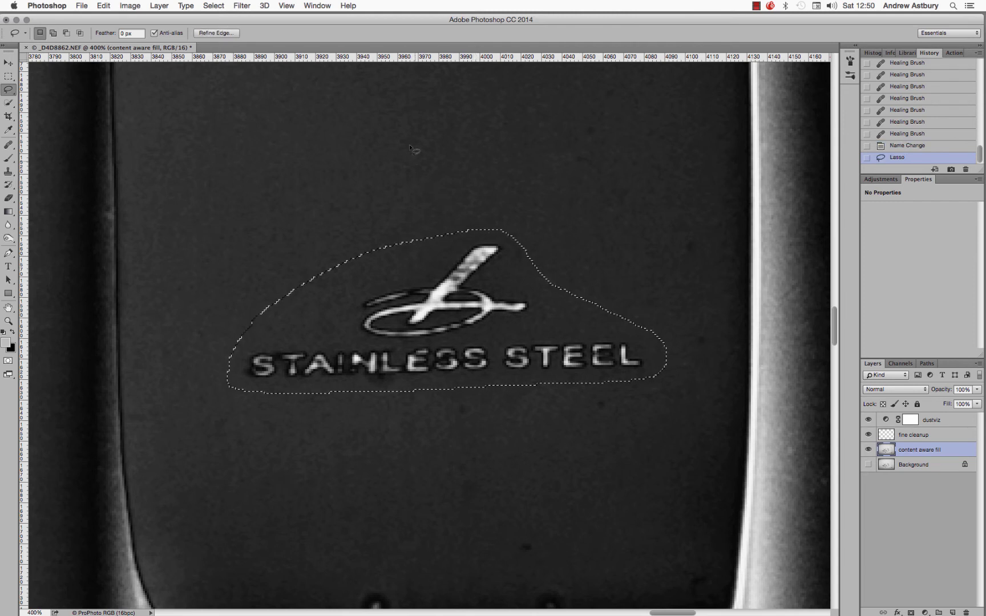
Try to remove the selected logo with a Content-Aware fill at 100% opacity in Normal mode with Color Adaptation off.
{"action": "left_click", "coordinate": [103, 7]}
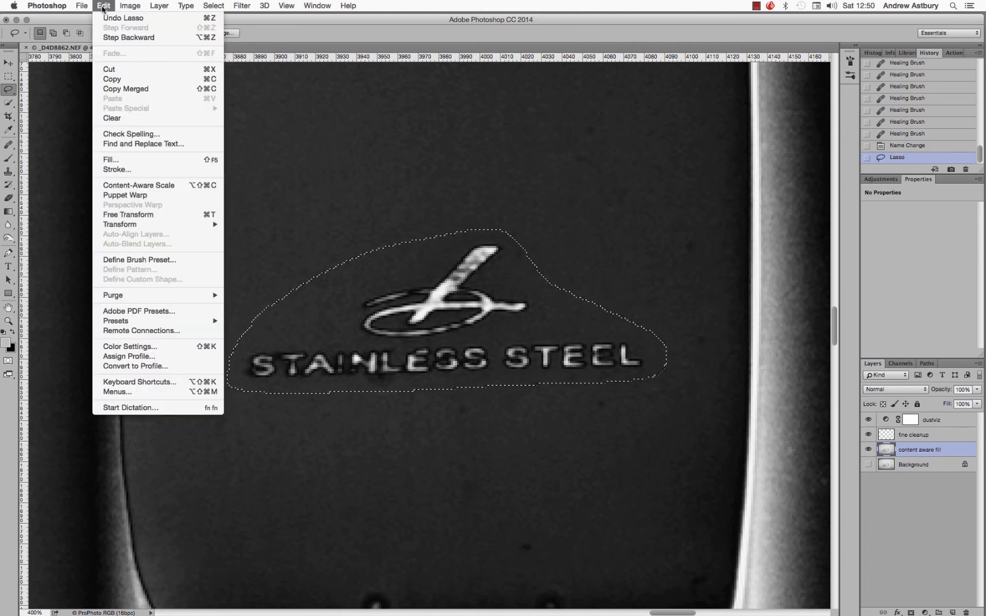
{"action": "left_click", "coordinate": [121, 159]}
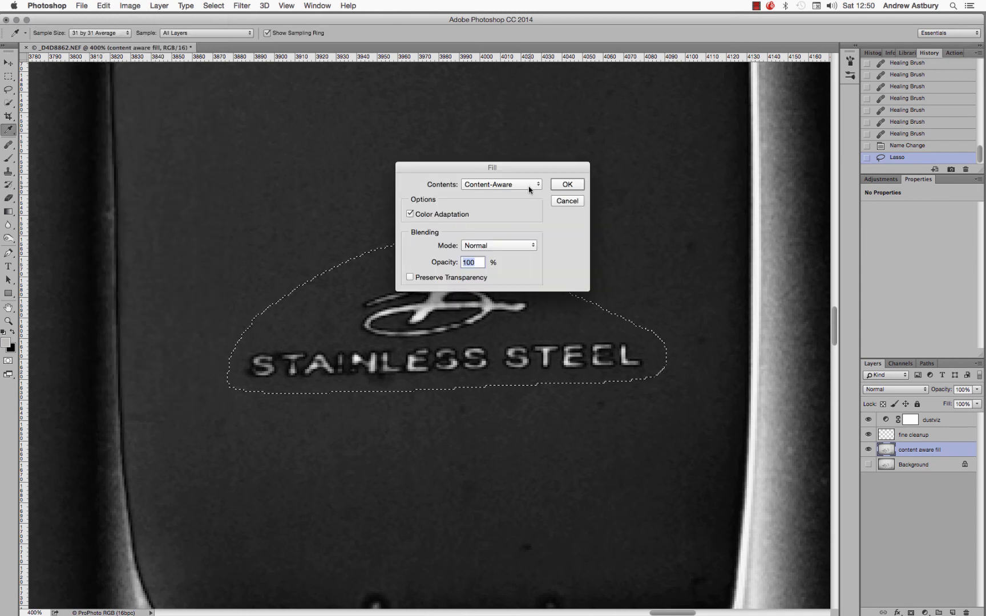
{"action": "left_click", "coordinate": [408, 214]}
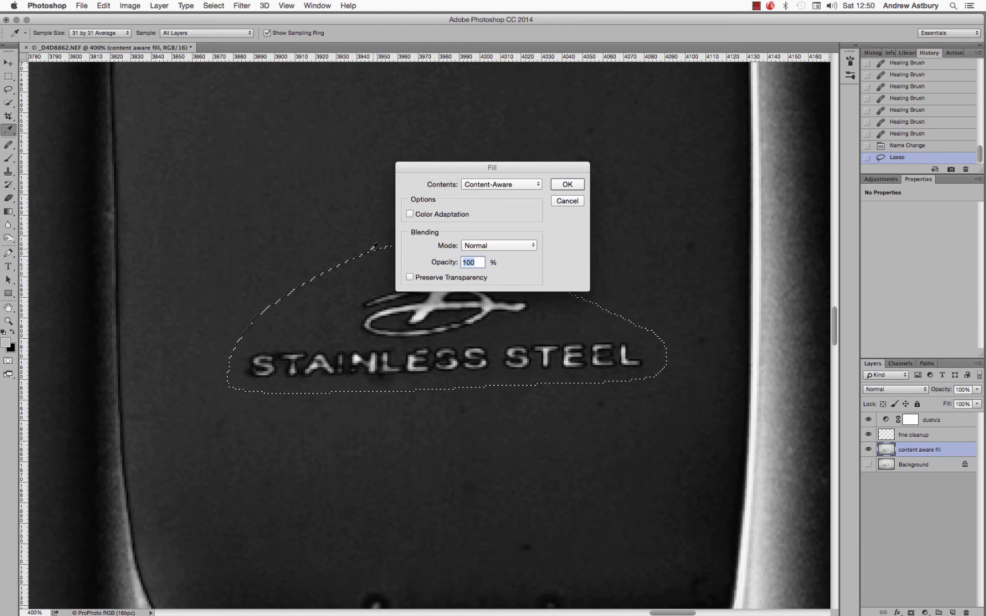
{"action": "left_click", "coordinate": [410, 214]}
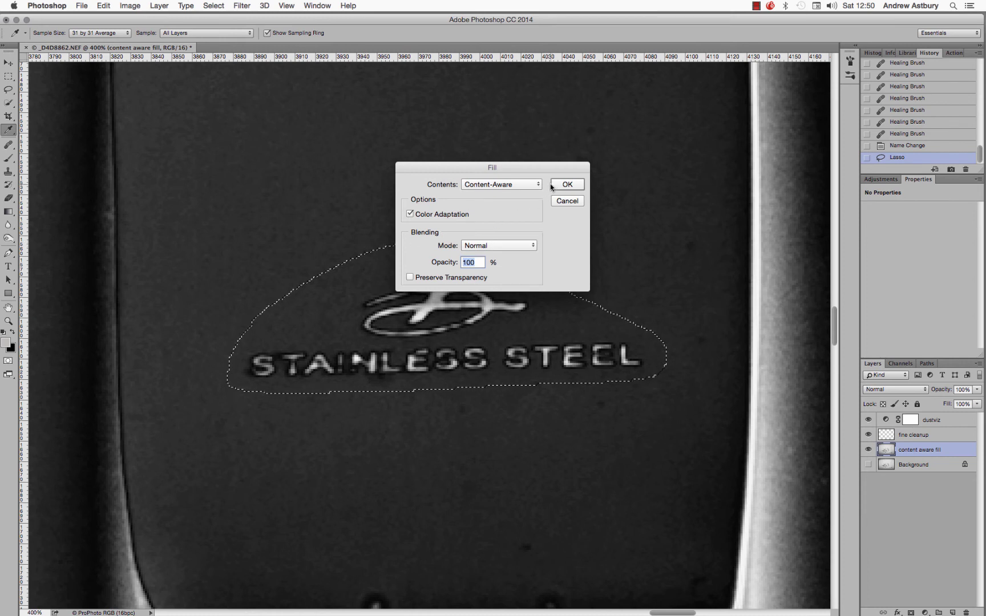
{"action": "left_click", "coordinate": [410, 215]}
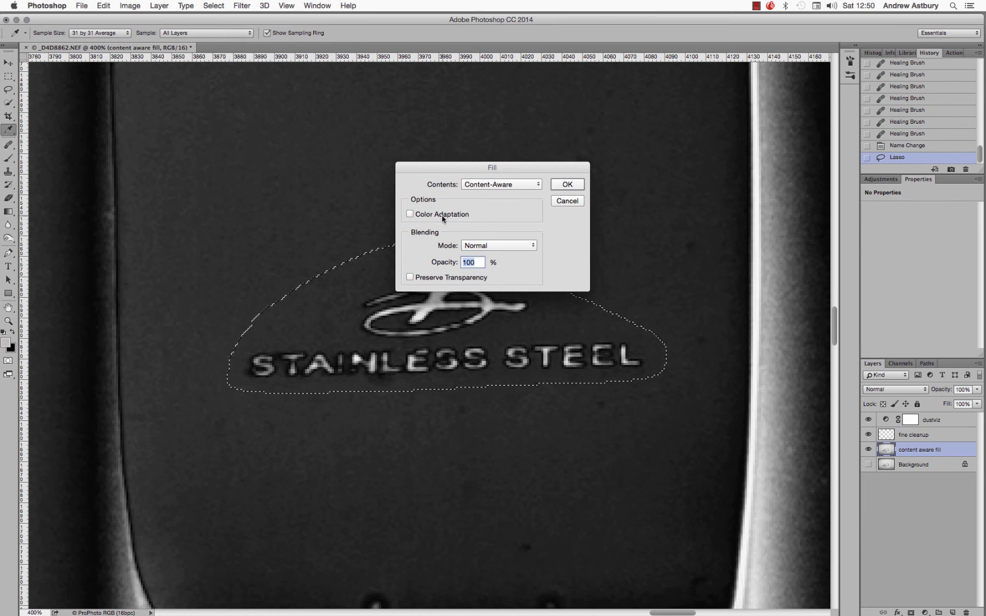
{"action": "left_click", "coordinate": [567, 184]}
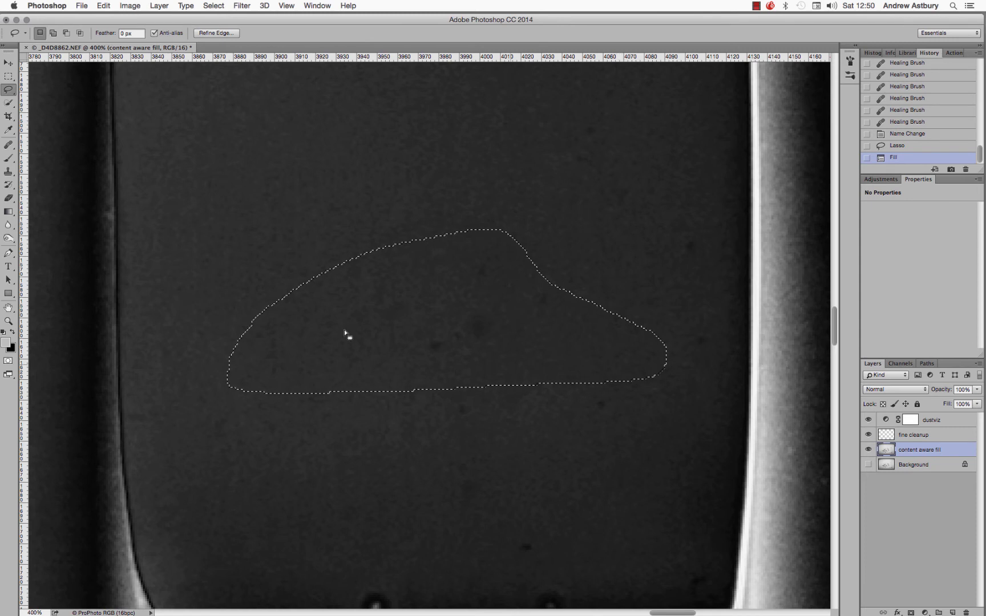
Deselect to inspect the filled area, then revert to the Lasso state before the fill.
{"action": "left_click", "coordinate": [212, 7]}
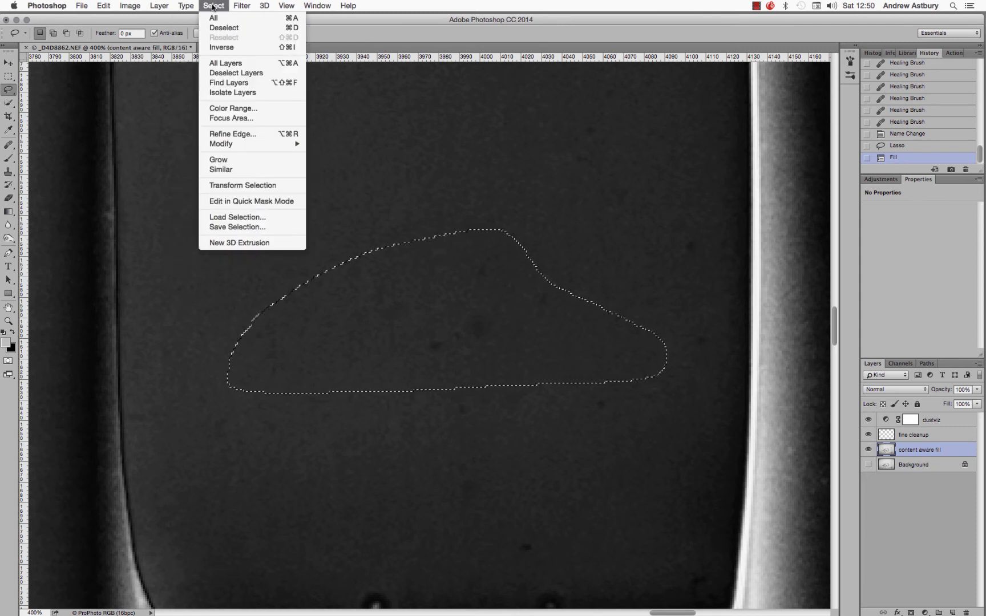
{"action": "left_click", "coordinate": [224, 27]}
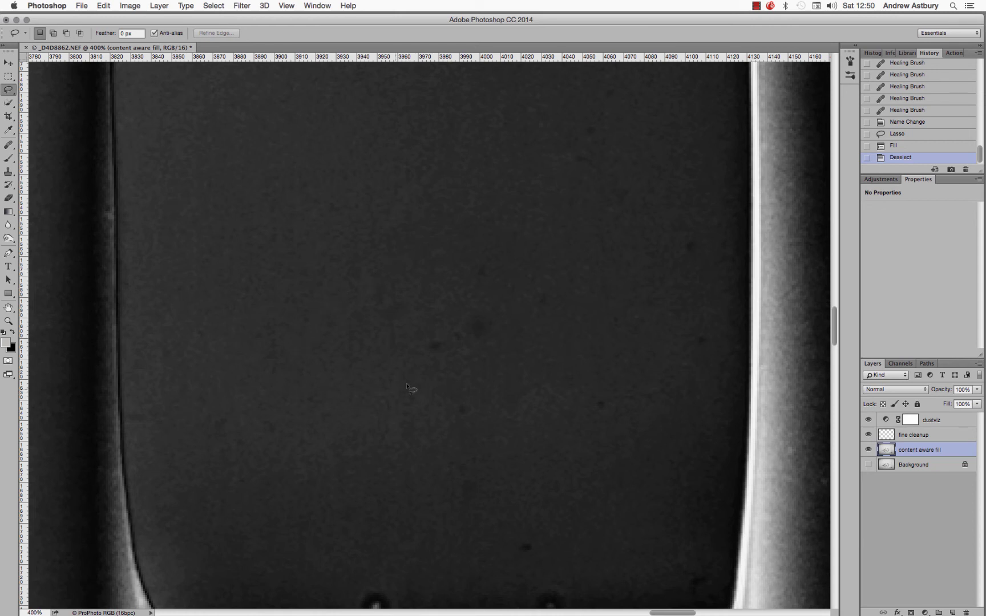
{"action": "left_click", "coordinate": [214, 6]}
{"action": "left_click", "coordinate": [217, 37]}
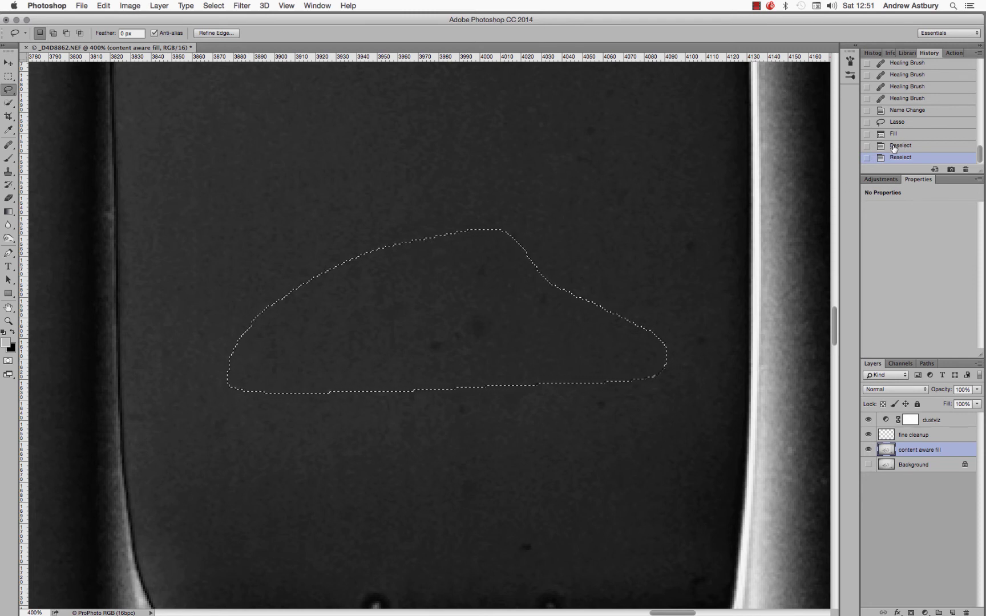
{"action": "left_click", "coordinate": [896, 123]}
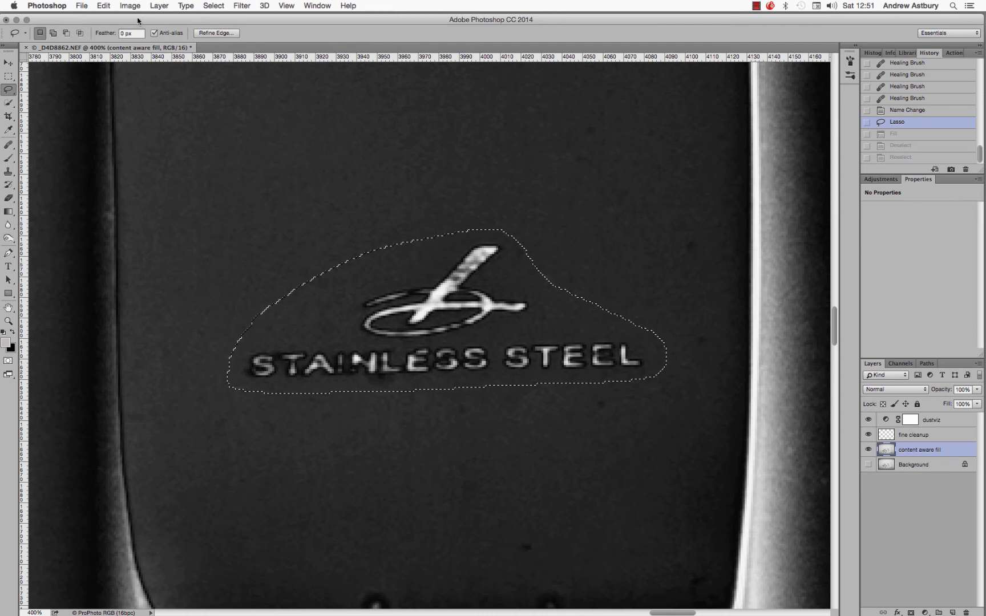
Try a Content-Aware fill on the selected logo with Color Adaptation on, Normal mode and 100% opacity, and deselect.
{"action": "left_click", "coordinate": [105, 7]}
{"action": "left_click", "coordinate": [113, 160]}
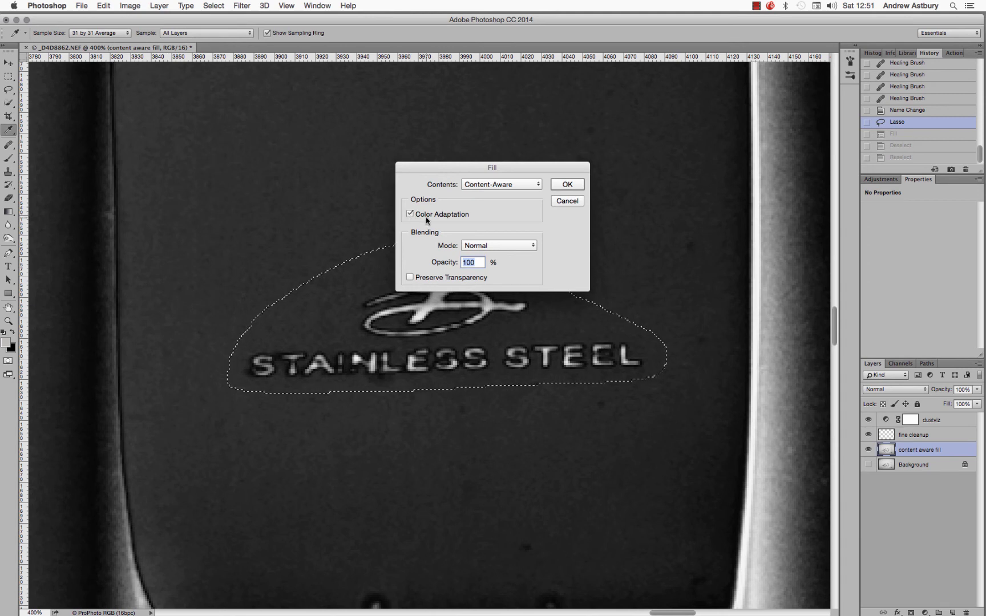
{"action": "left_click", "coordinate": [567, 184]}
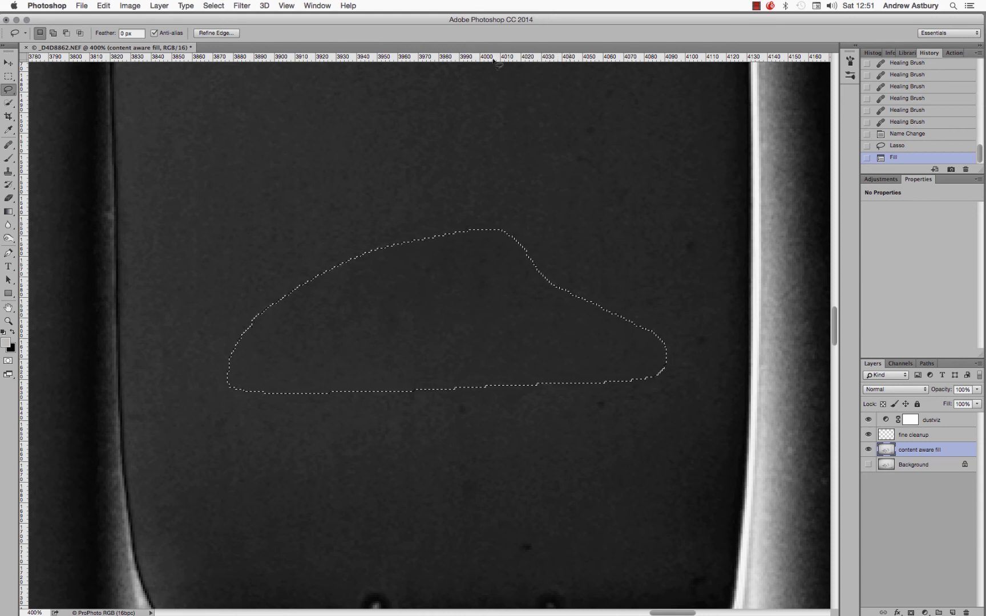
{"action": "left_click", "coordinate": [214, 6]}
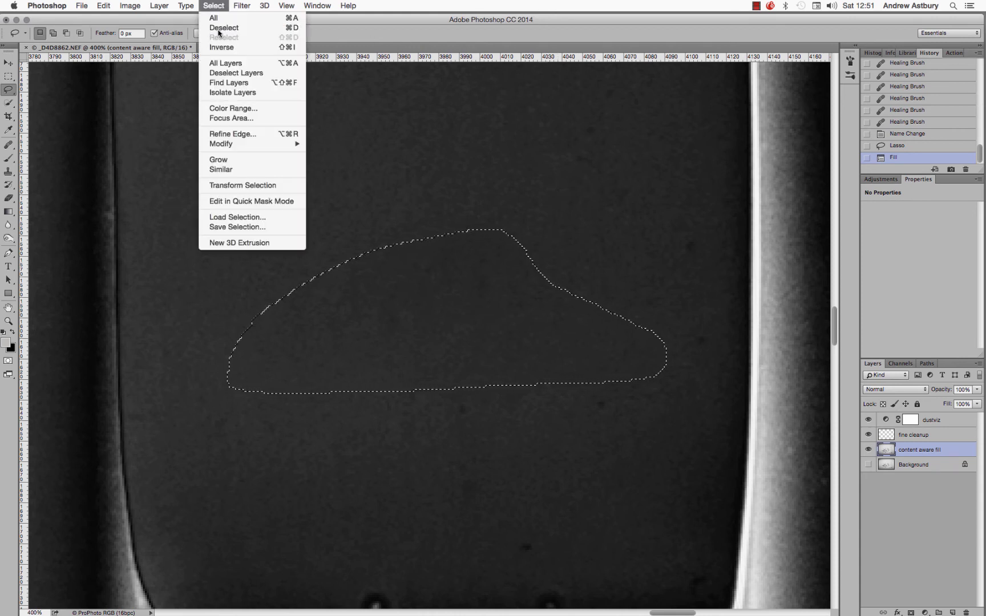
{"action": "left_click", "coordinate": [220, 28]}
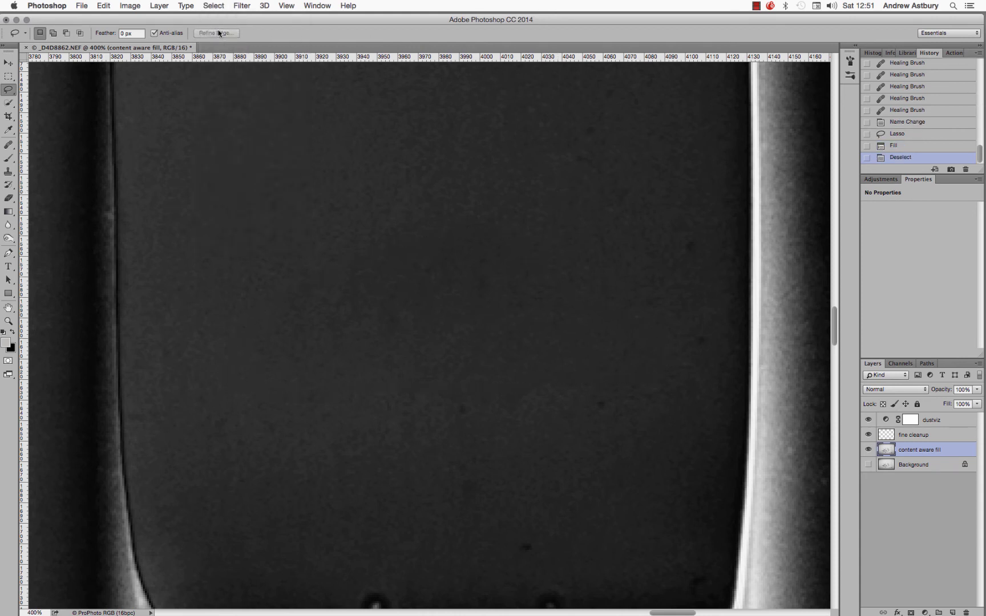
Inspect the filled area with the dustviz layer hidden and shown again, and revert the image to the Lasso state.
{"action": "left_click", "coordinate": [867, 421]}
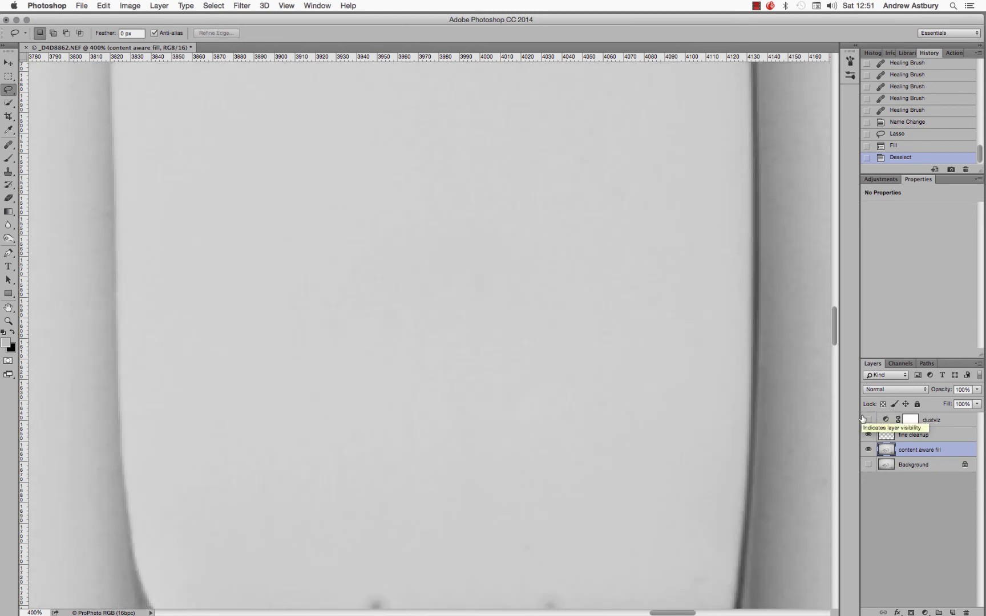
{"action": "left_click", "coordinate": [866, 419]}
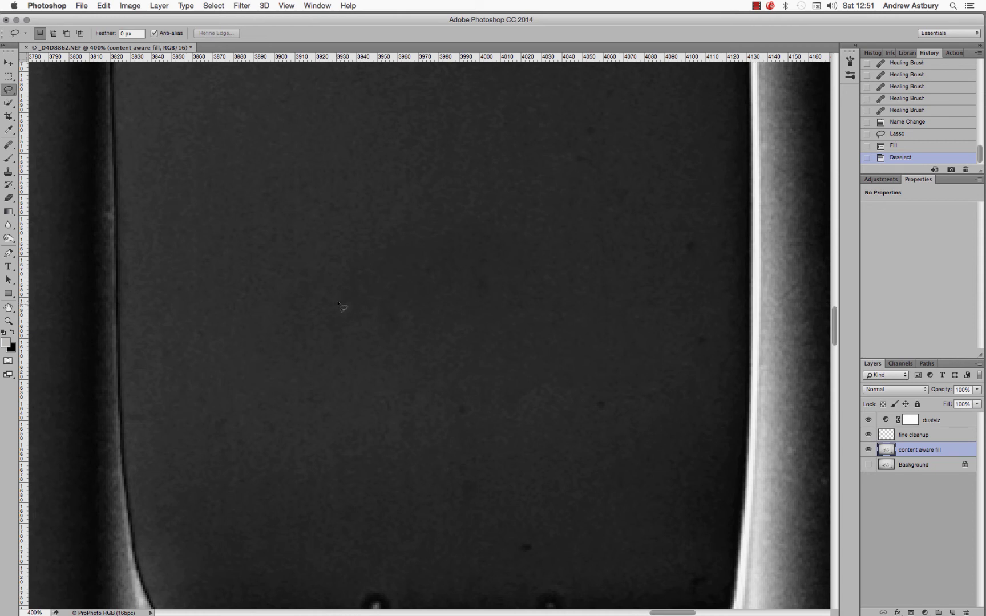
{"action": "left_click", "coordinate": [896, 136]}
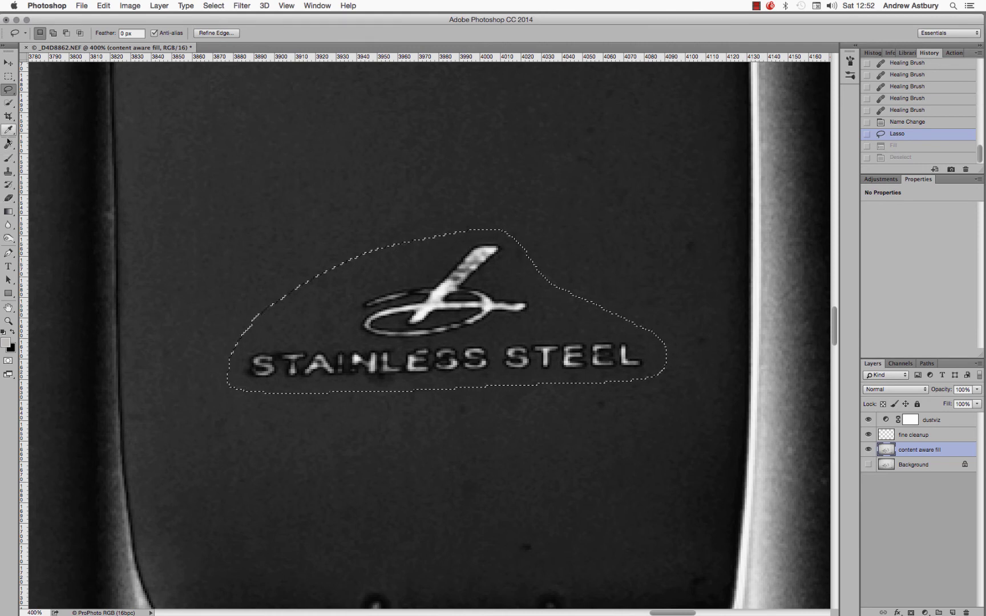
Try a Content-Aware patch of the logo selection from the clean metal above it, and set the patch's Color to 0.
{"action": "left_click_drag", "start_coordinate": [8, 145], "coordinate": [40, 164]}
{"action": "left_click_drag", "start_coordinate": [430, 307], "coordinate": [429, 145]}
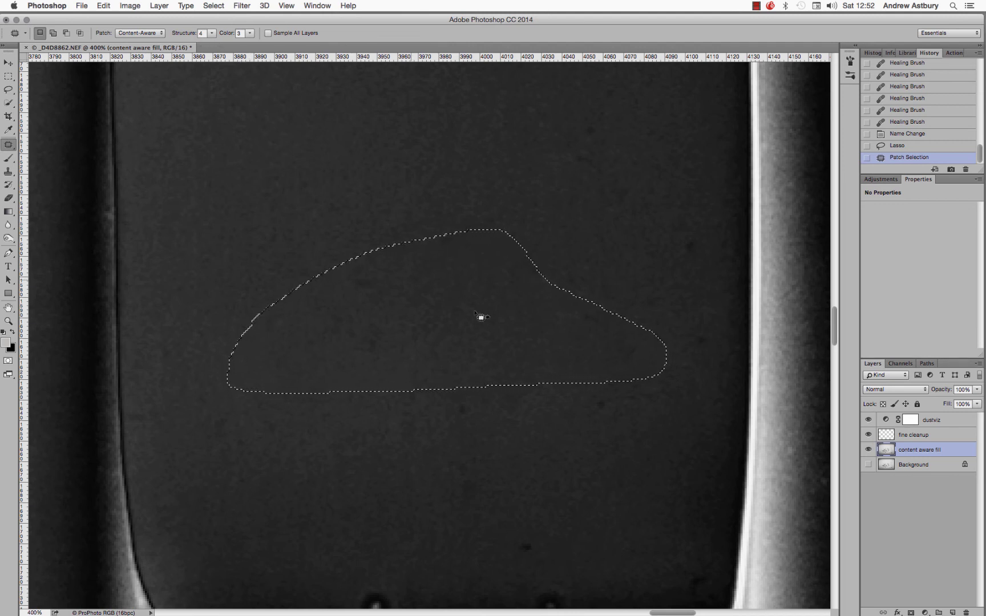
{"action": "left_click", "coordinate": [250, 34]}
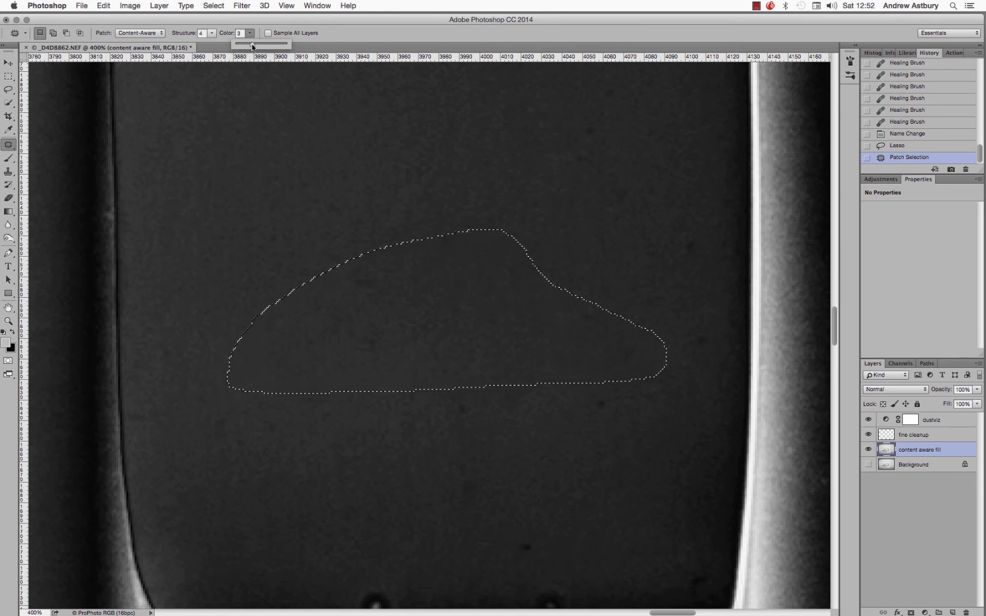
{"action": "left_click_drag", "start_coordinate": [252, 44], "coordinate": [299, 44]}
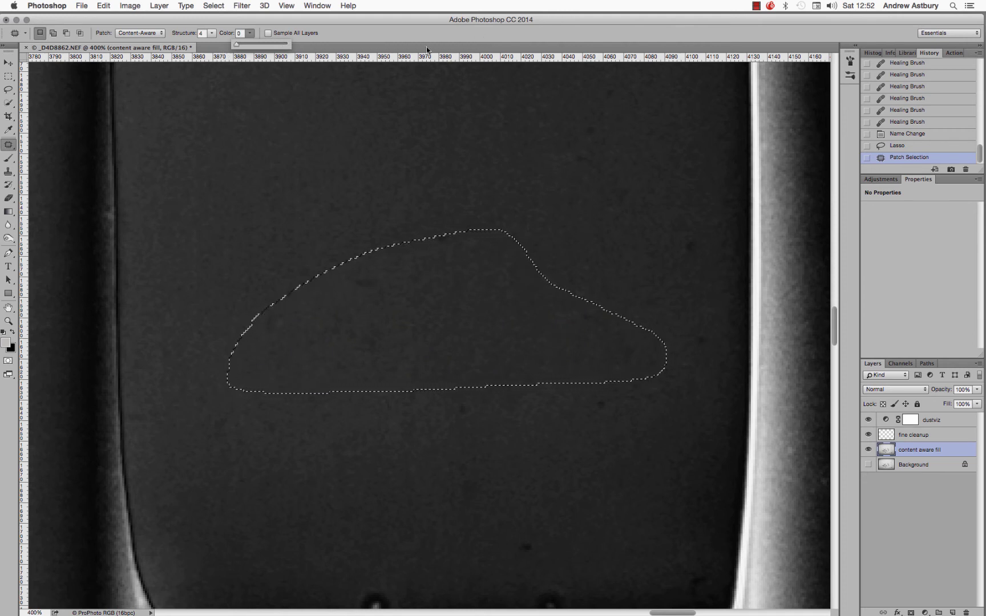
Try patch Structure values of 1 and 7 on the patched area, and set Color to 3.
{"action": "left_click", "coordinate": [212, 34]}
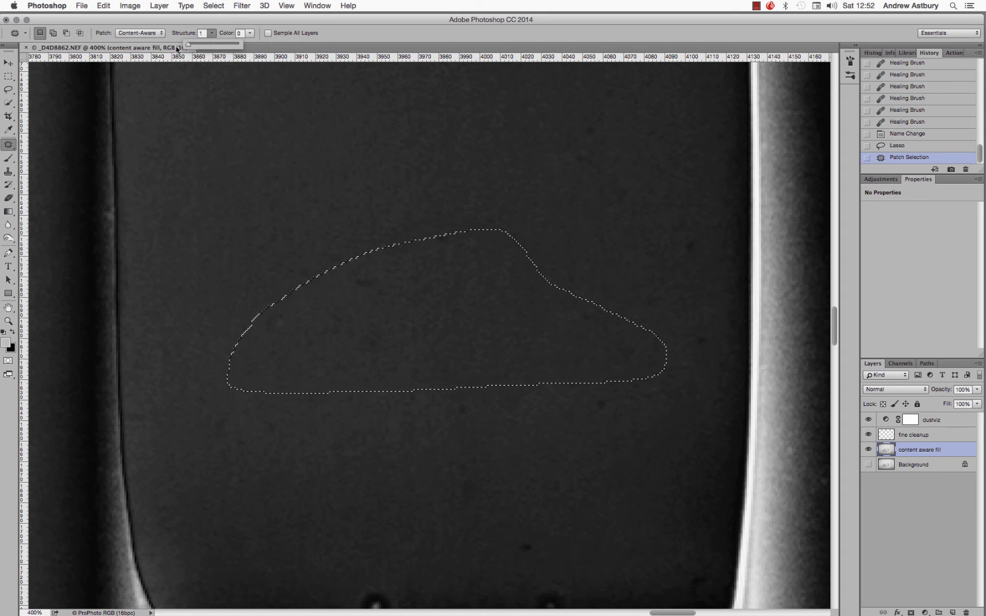
{"action": "left_click_drag", "start_coordinate": [188, 44], "coordinate": [251, 50]}
{"action": "left_click", "coordinate": [250, 33]}
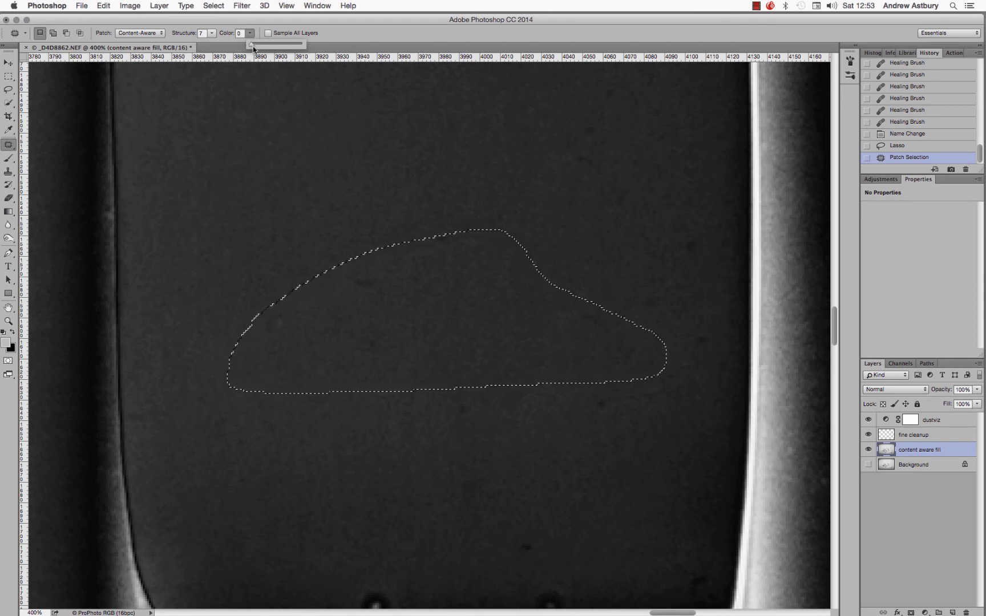
{"action": "left_click_drag", "start_coordinate": [251, 45], "coordinate": [270, 45]}
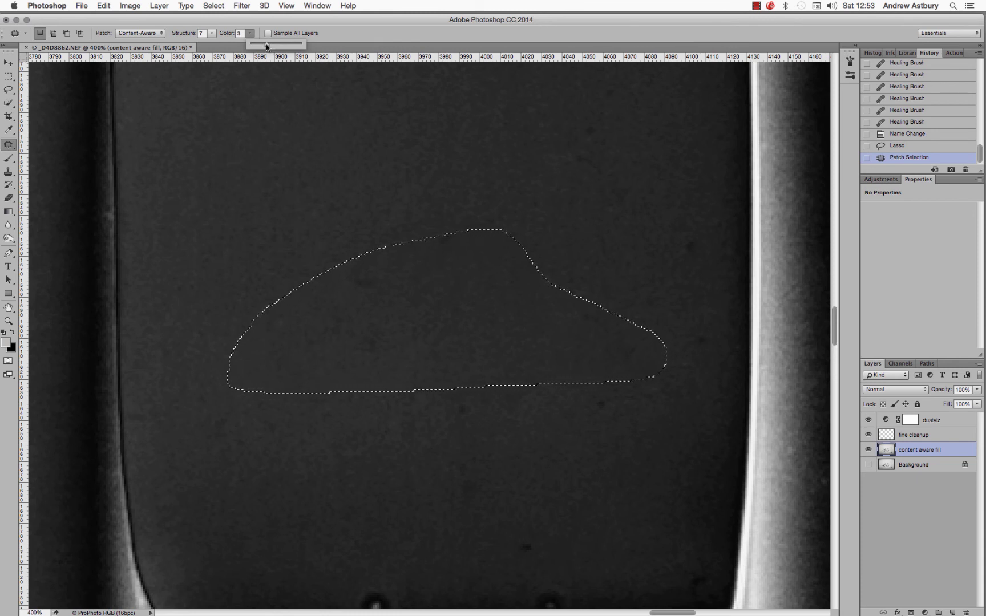
Set the patch's Structure to 4 and revert the image to the Lasso state before the patch.
{"action": "left_click", "coordinate": [212, 34]}
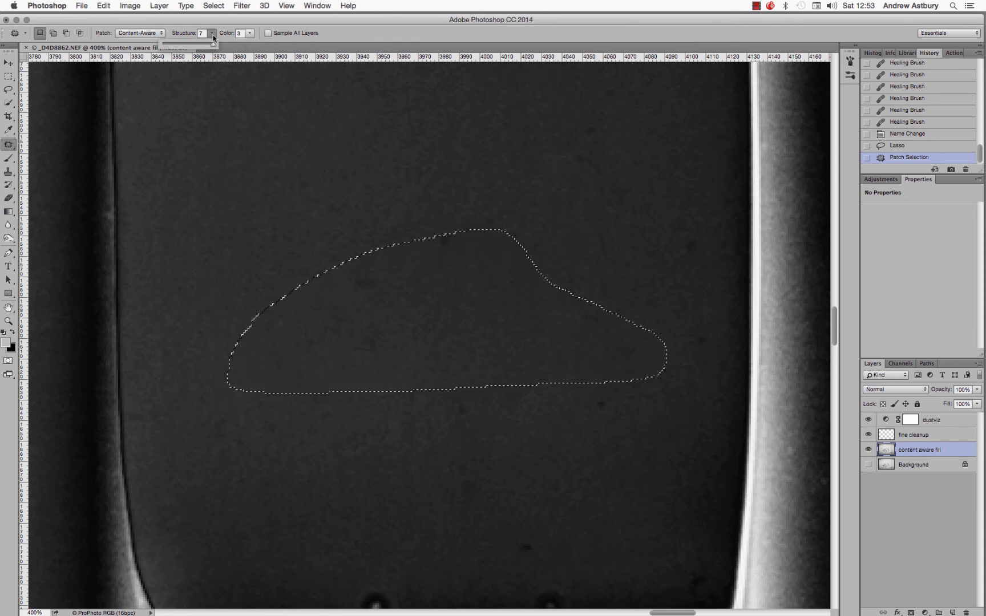
{"action": "left_click_drag", "start_coordinate": [212, 46], "coordinate": [197, 46]}
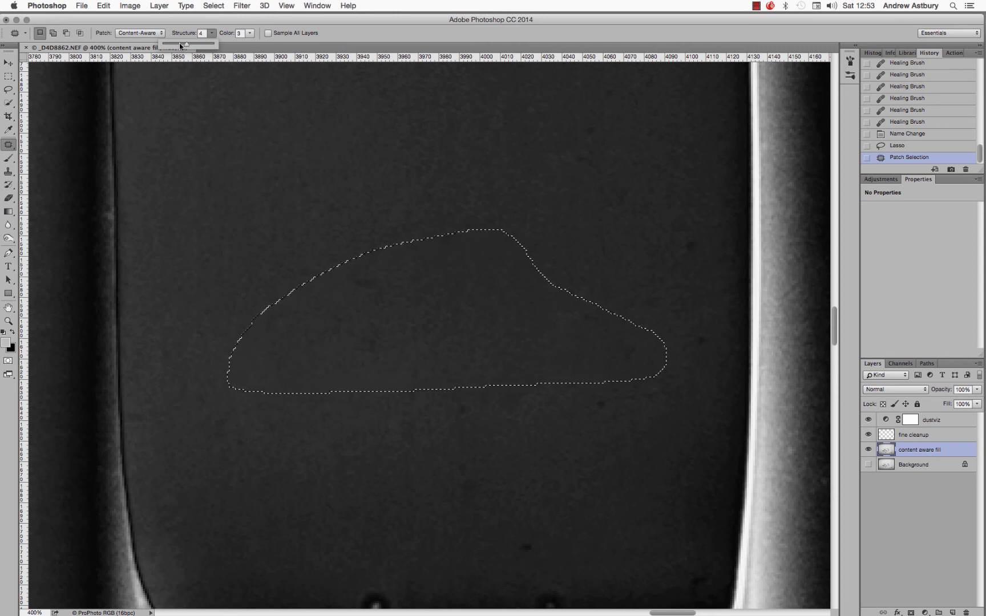
{"action": "left_click", "coordinate": [893, 149]}
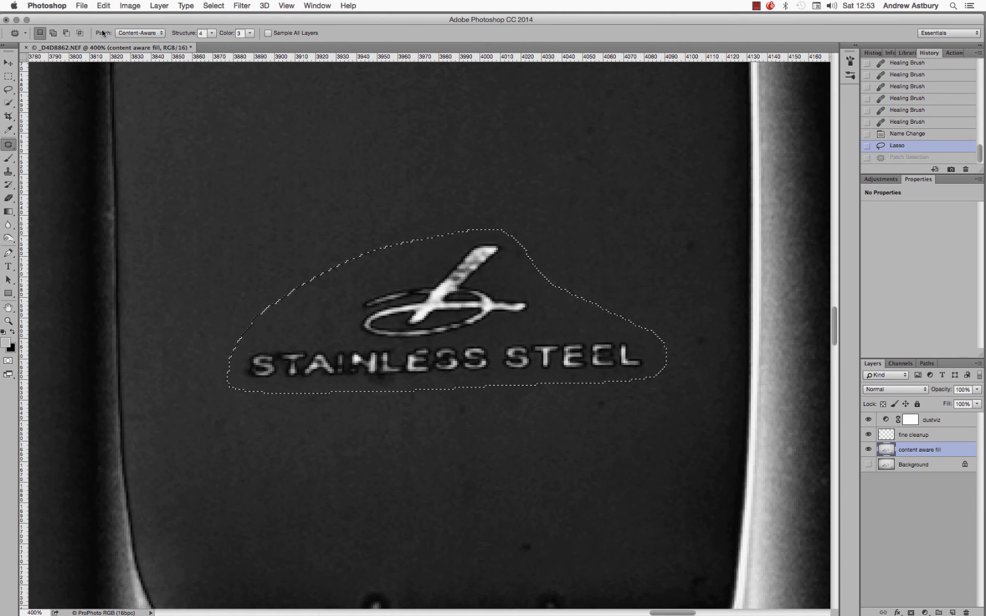
Remove the selected logo with a Content-Aware fill using Color Adaptation, Normal mode and 100% opacity, and deselect.
{"action": "left_click", "coordinate": [103, 7]}
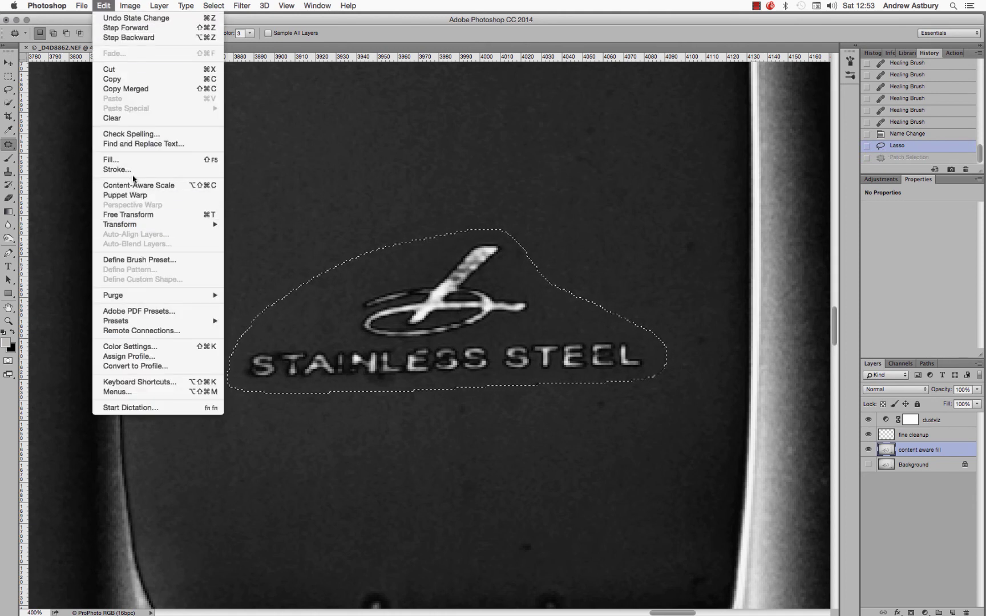
{"action": "left_click", "coordinate": [121, 163]}
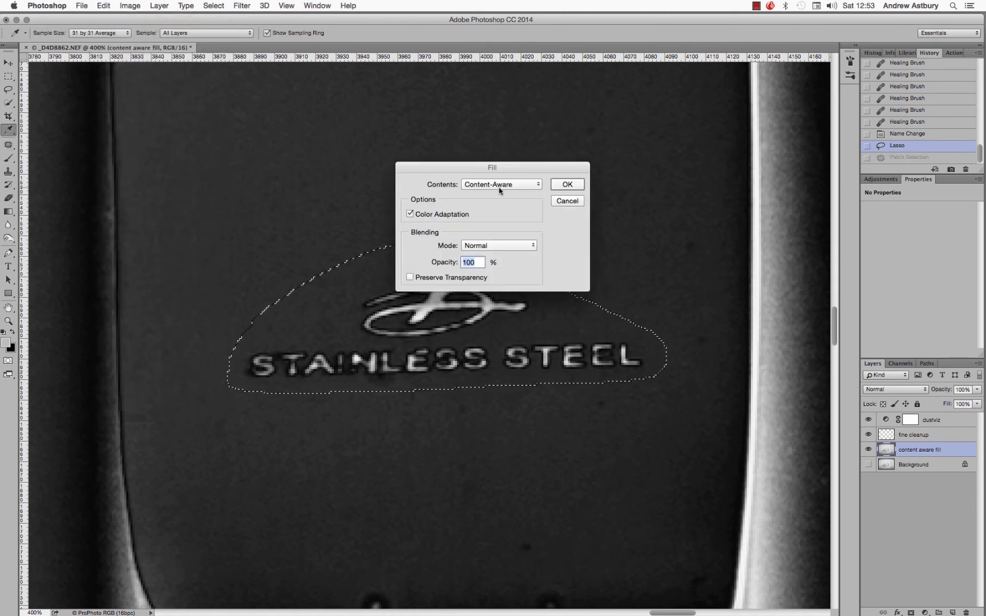
{"action": "left_click", "coordinate": [566, 186]}
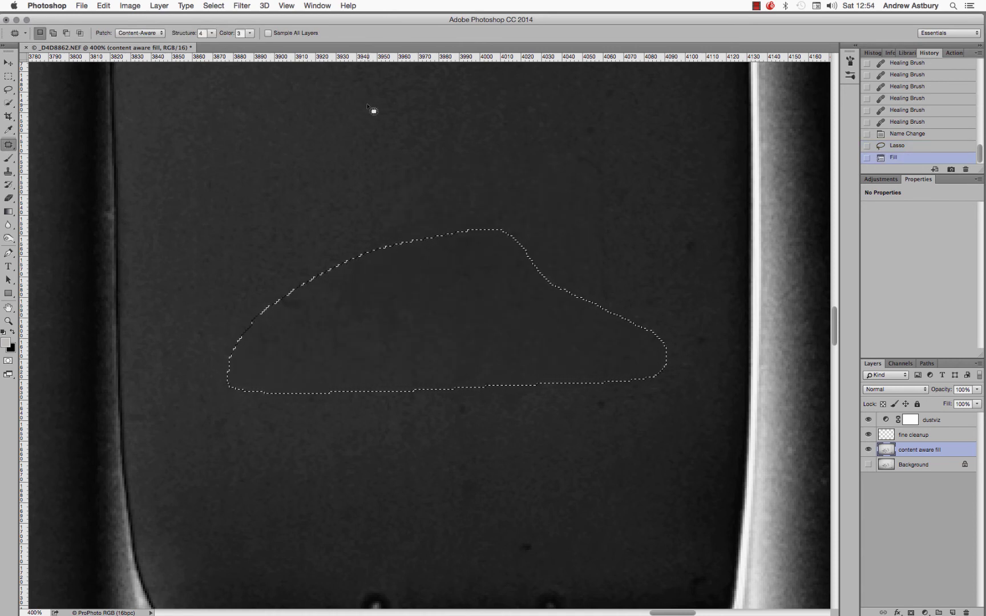
{"action": "left_click", "coordinate": [214, 6]}
{"action": "left_click", "coordinate": [222, 28]}
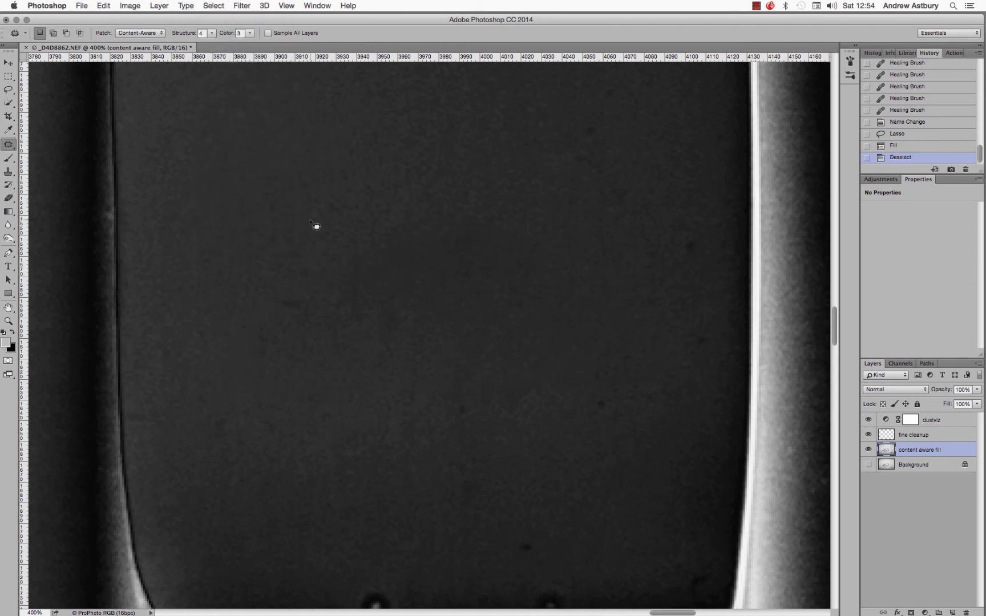
Heal the faint dark marks in the filled logo area with the 8 px Content-Aware Spot Healing Brush.
{"action": "left_click", "coordinate": [9, 145]}
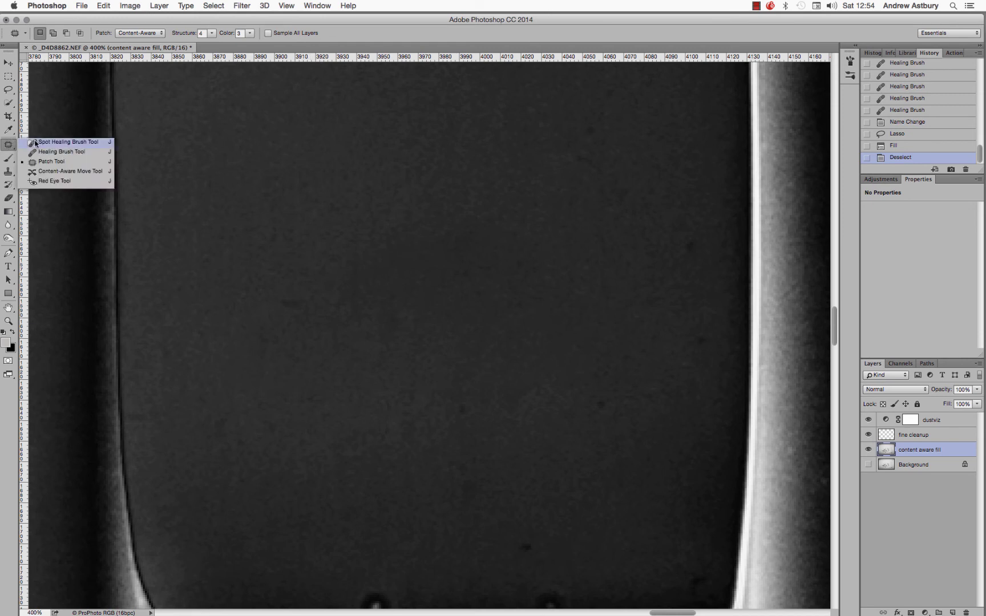
{"action": "left_click", "coordinate": [36, 142]}
{"action": "left_click_drag", "start_coordinate": [288, 297], "coordinate": [276, 297]}
{"action": "mouse_move", "coordinate": [334, 308]}
{"action": "left_mouse_down"}
{"action": "mouse_move", "coordinate": [353, 328]}
{"action": "mouse_move", "coordinate": [337, 304]}
{"action": "mouse_move", "coordinate": [360, 302]}
{"action": "mouse_move", "coordinate": [364, 324]}
{"action": "mouse_move", "coordinate": [376, 303]}
{"action": "left_mouse_up"}
Even out remaining blemishes around the filled area with the 5 px Healing Brush, sampling clean metal.
{"action": "left_click", "coordinate": [9, 146]}
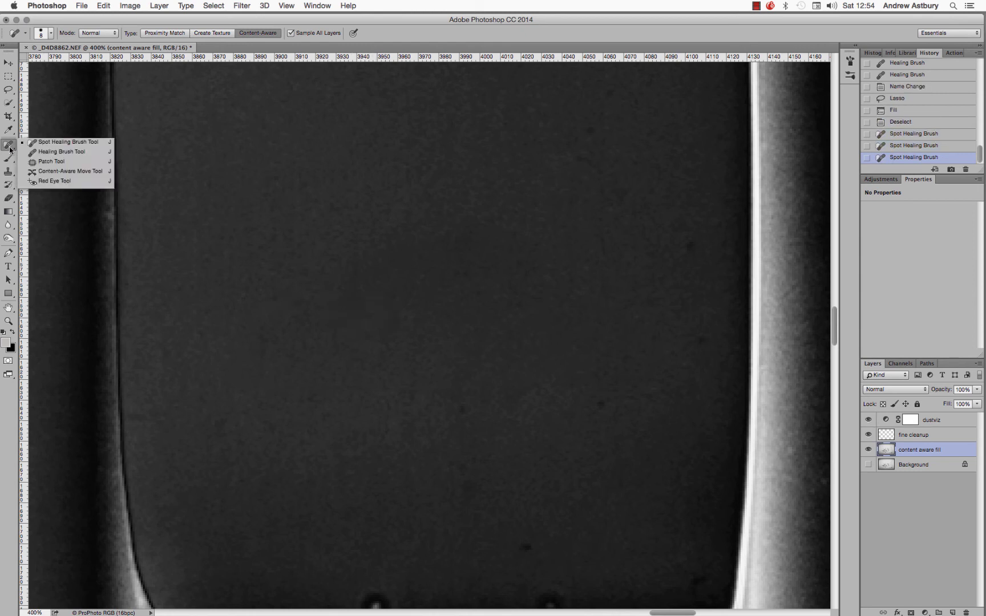
{"action": "left_click", "coordinate": [49, 153]}
{"action": "left_click", "coordinate": [428, 413]}
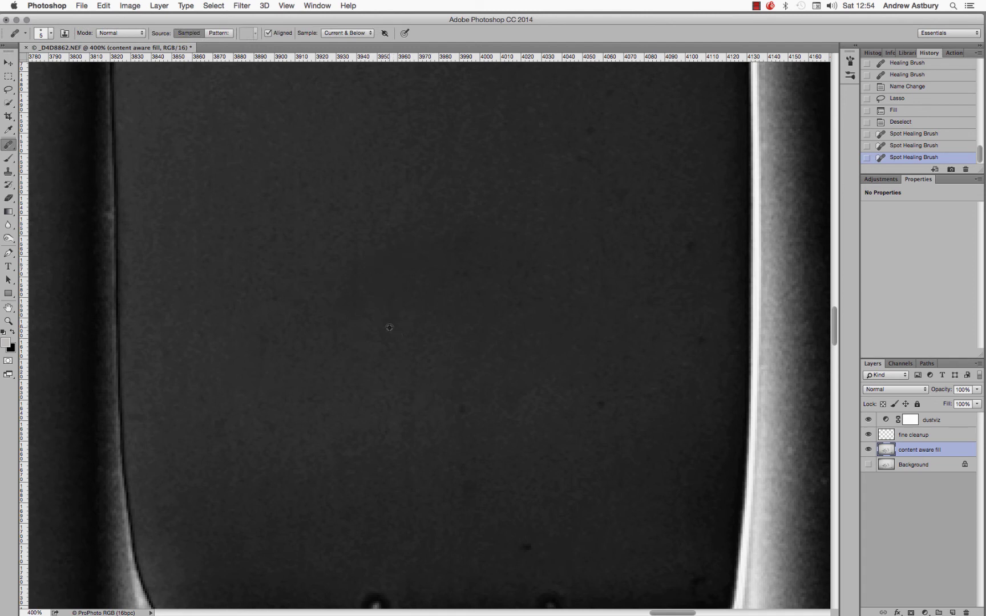
{"action": "left_click", "coordinate": [398, 294]}
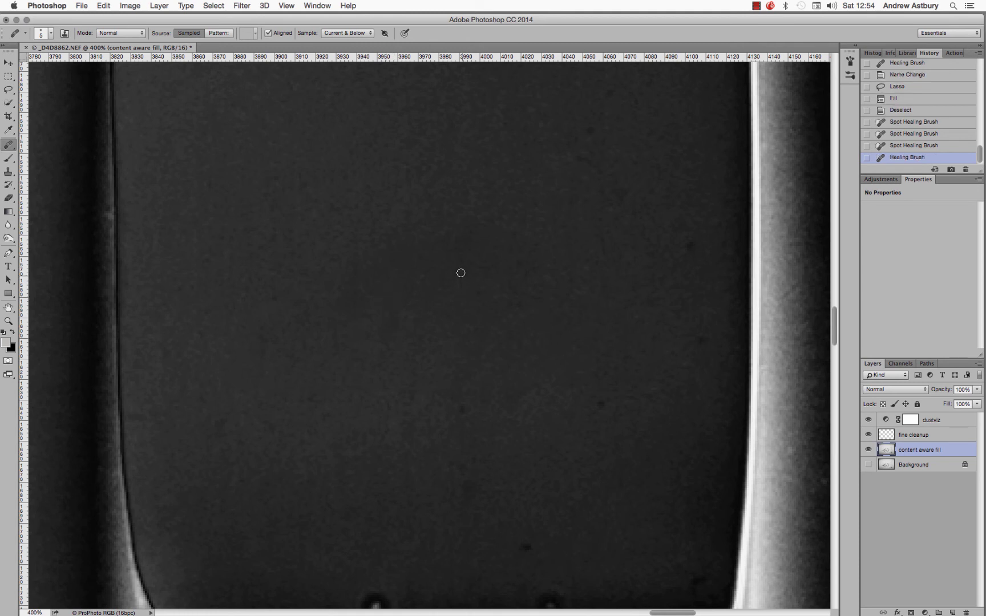
{"action": "left_click", "coordinate": [583, 157]}
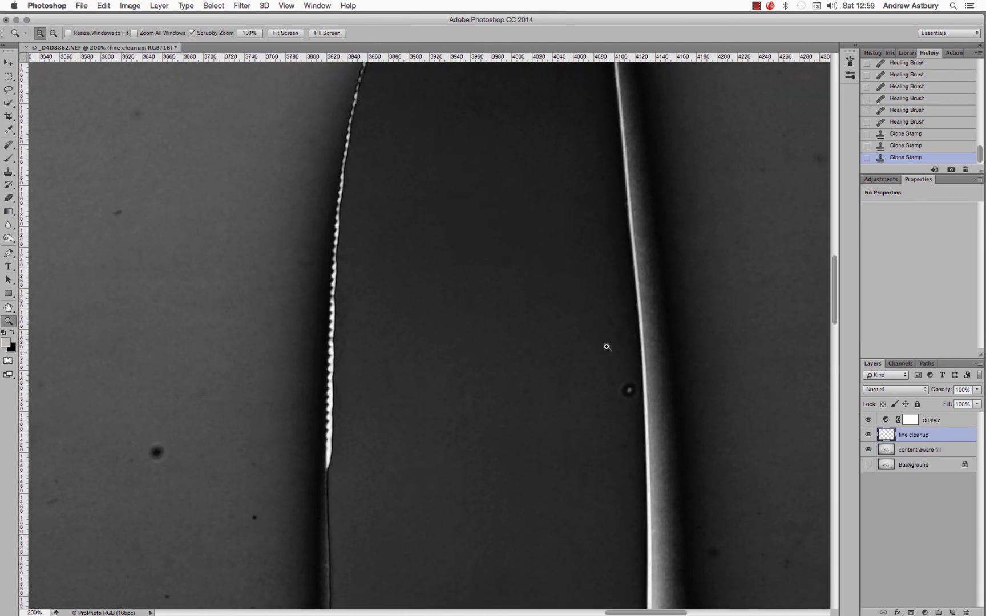
Heal the blade surface around the dust spot beside the bright edge with the 7 px Healing Brush on the fine cleanup layer.
{"action": "left_click_drag", "start_coordinate": [629, 391], "coordinate": [778, 431]}
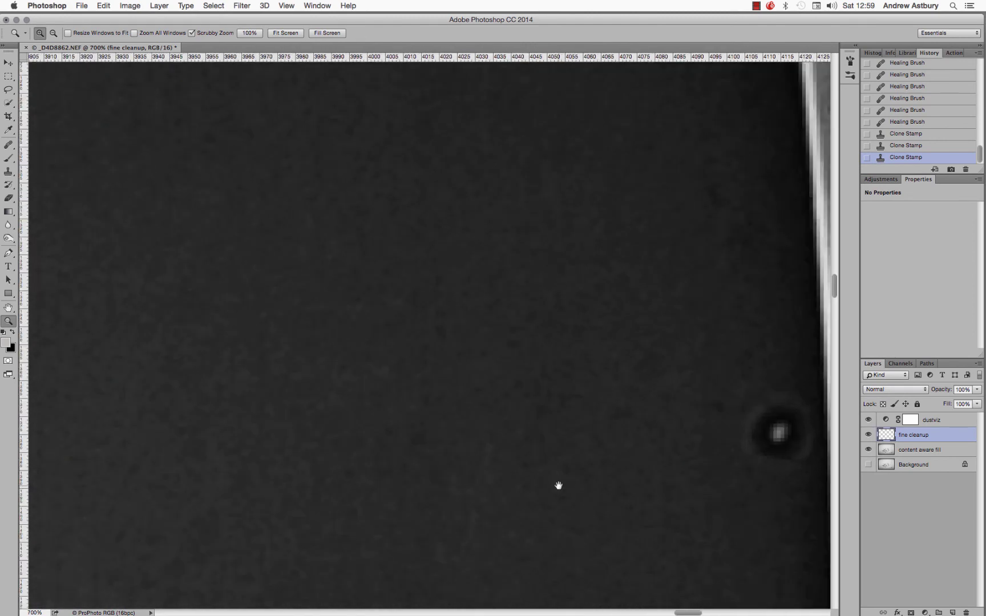
{"action": "left_click_drag", "start_coordinate": [559, 486], "coordinate": [408, 460]}
{"action": "left_click", "coordinate": [9, 145]}
{"action": "left_click", "coordinate": [559, 369]}
{"action": "left_click", "coordinate": [567, 376]}
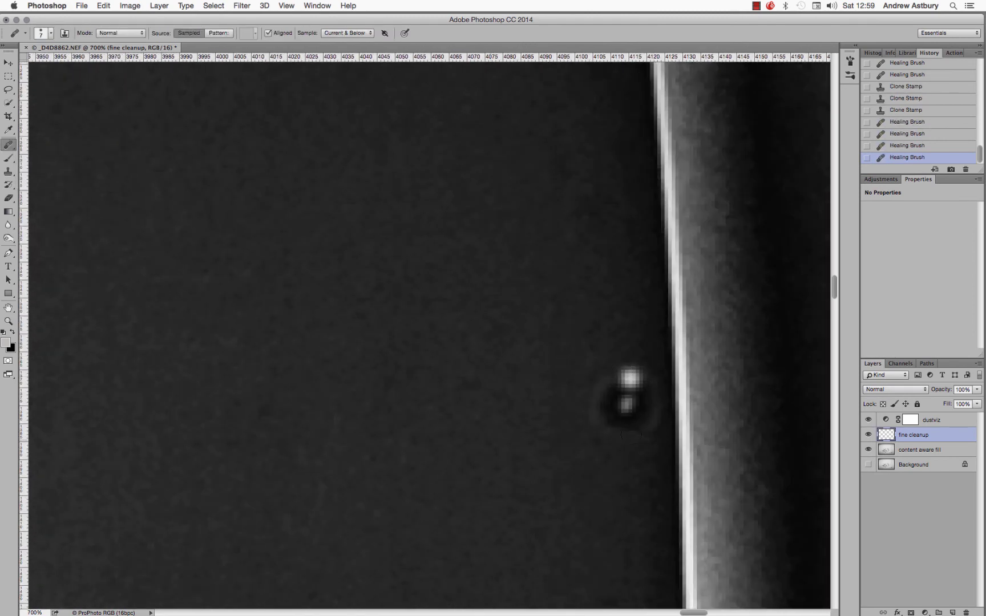
Clone out the dust spot beside the blade's bright edge with the 15 px elliptical Clone Stamp tip, and enlarge the tip to 25 px.
{"action": "left_click", "coordinate": [8, 172]}
{"action": "left_click", "coordinate": [51, 33]}
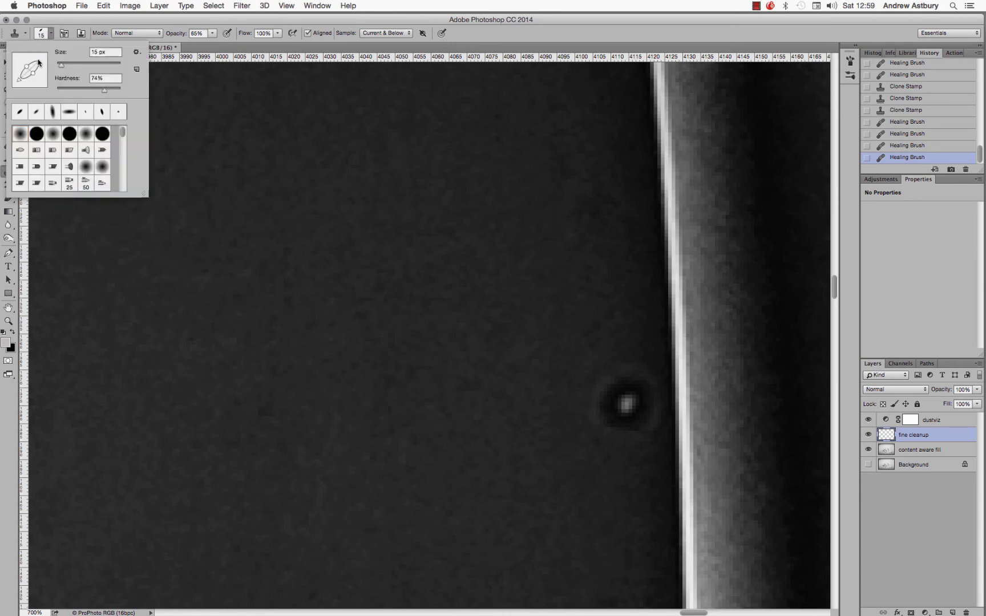
{"action": "left_click", "coordinate": [469, 52]}
{"action": "left_click", "coordinate": [50, 33]}
{"action": "left_click", "coordinate": [506, 37]}
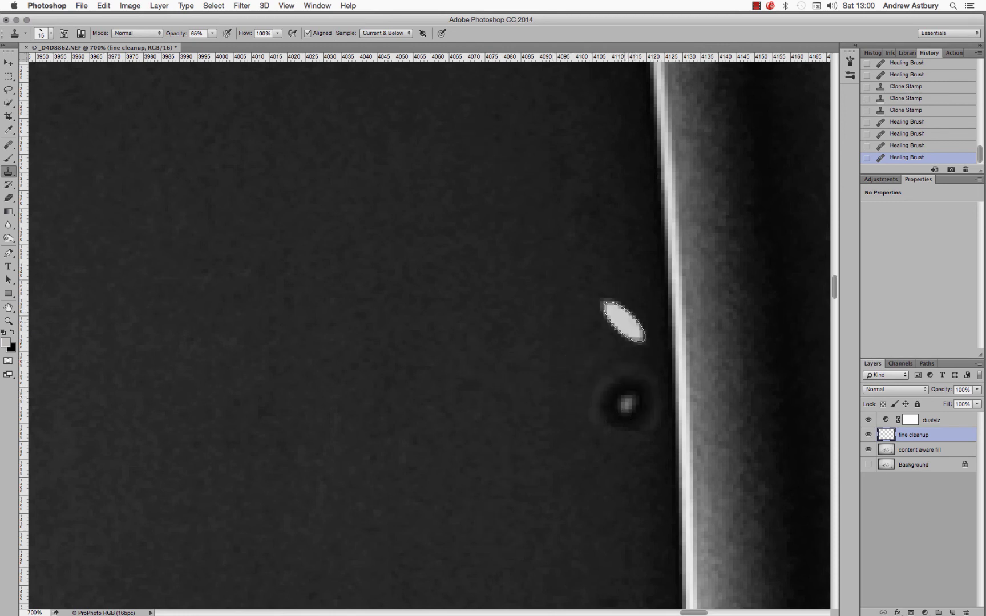
{"action": "left_click", "coordinate": [623, 391]}
{"action": "left_click", "coordinate": [621, 407]}
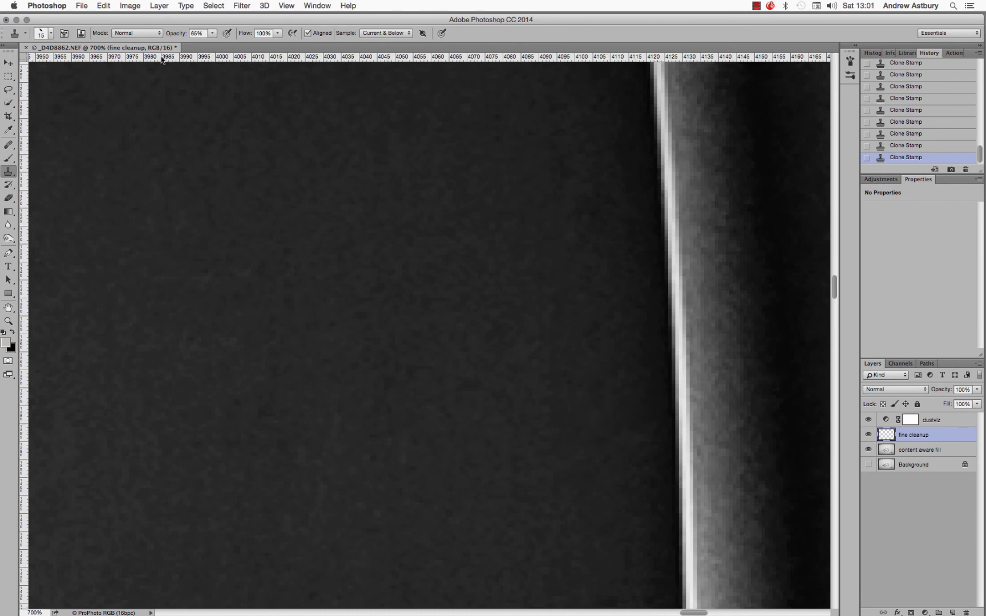
{"action": "key", "text": "bracketright"}
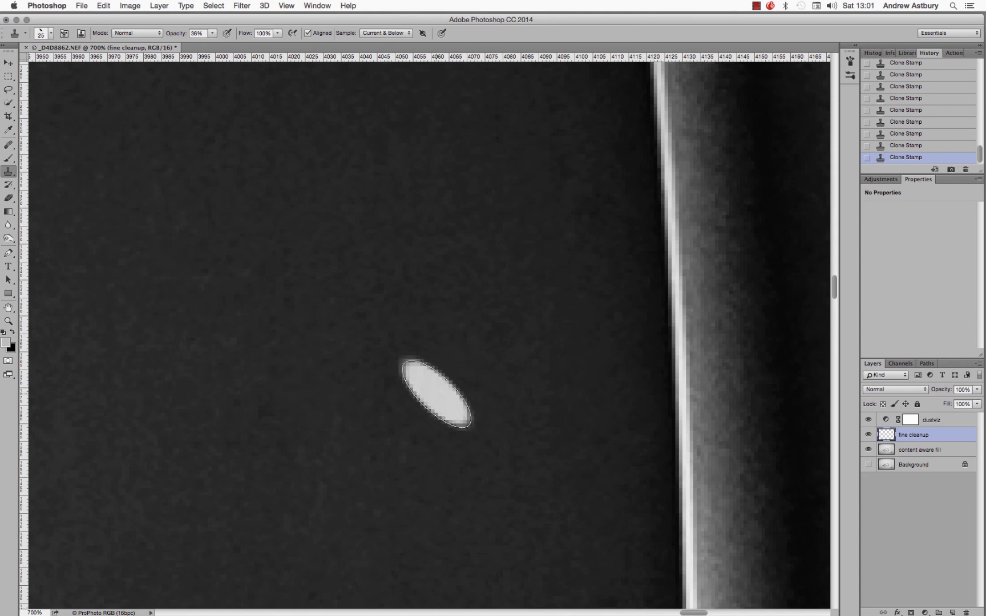
Compare the dust spot area at earlier Clone Stamp history states, and return to the latest state.
{"action": "left_click", "coordinate": [894, 90]}
{"action": "scroll", "coordinate": [895, 90], "scroll_direction": "up", "scroll_amount": 5}
{"action": "left_click", "coordinate": [895, 91]}
{"action": "left_click", "coordinate": [899, 69]}
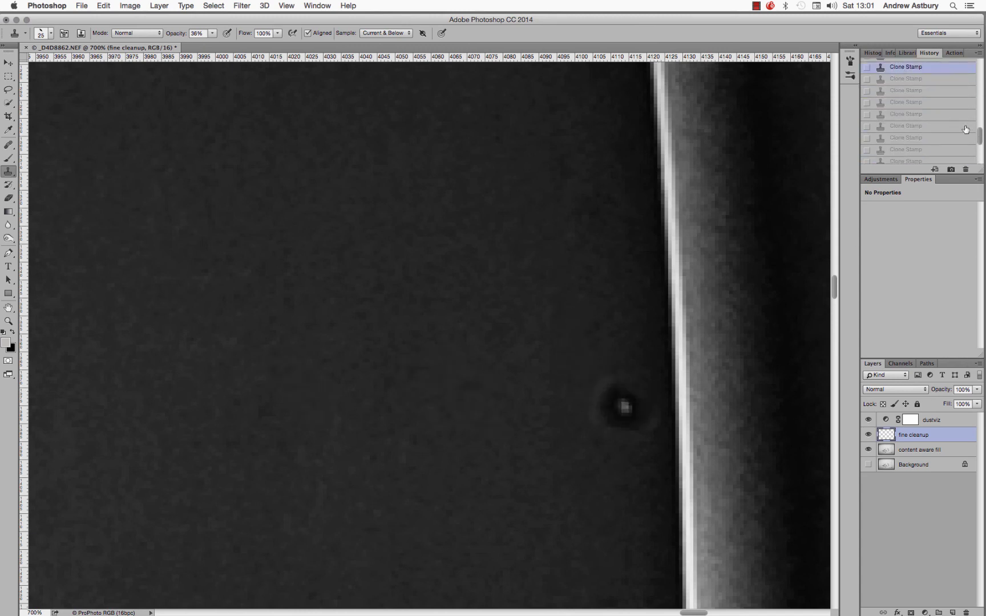
{"action": "scroll", "coordinate": [898, 91], "scroll_direction": "up", "scroll_amount": 4}
{"action": "left_click", "coordinate": [979, 161]}
{"action": "left_click", "coordinate": [901, 157]}
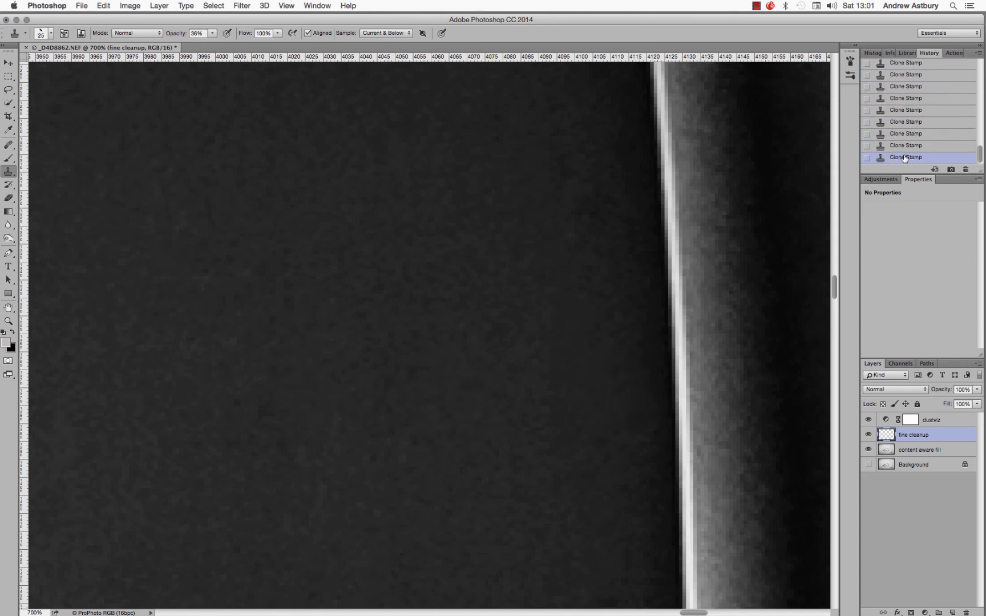
Heal the remaining faint marks on the dark blade surface beside the bright edge with the 7 px Healing Brush.
{"action": "double_click", "coordinate": [10, 321]}
{"action": "left_click", "coordinate": [436, 368]}
{"action": "left_click", "coordinate": [436, 388]}
{"action": "left_click", "coordinate": [434, 388]}
{"action": "left_click", "coordinate": [430, 388]}
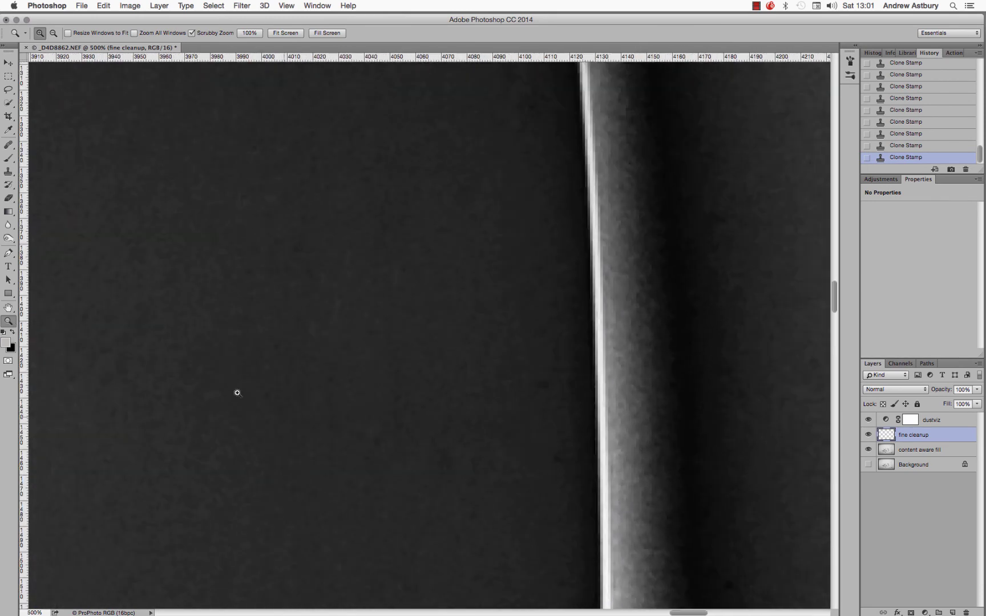
{"action": "left_click", "coordinate": [9, 145]}
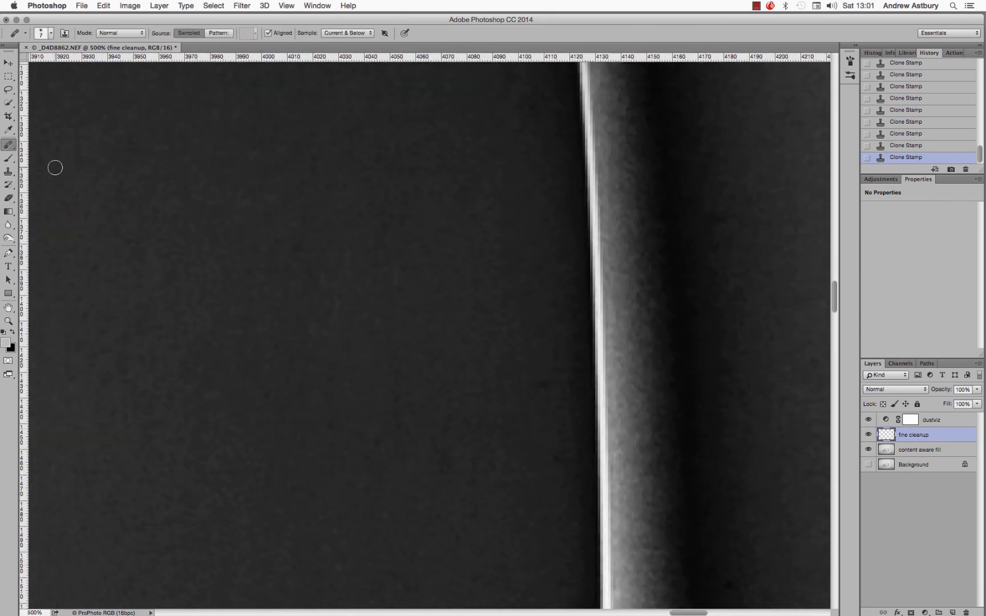
{"action": "left_click", "coordinate": [447, 460]}
{"action": "left_click", "coordinate": [458, 456]}
{"action": "mouse_move", "coordinate": [343, 498]}
{"action": "left_mouse_down"}
{"action": "mouse_move", "coordinate": [332, 489]}
{"action": "mouse_move", "coordinate": [364, 229]}
{"action": "left_mouse_up"}
{"action": "left_click", "coordinate": [406, 339]}
{"action": "left_click", "coordinate": [405, 339]}
{"action": "left_click", "coordinate": [402, 339]}
Heal the lower blade surface above the bright bolster line with the 7 px Healing Brush.
{"action": "double_click", "coordinate": [9, 321]}
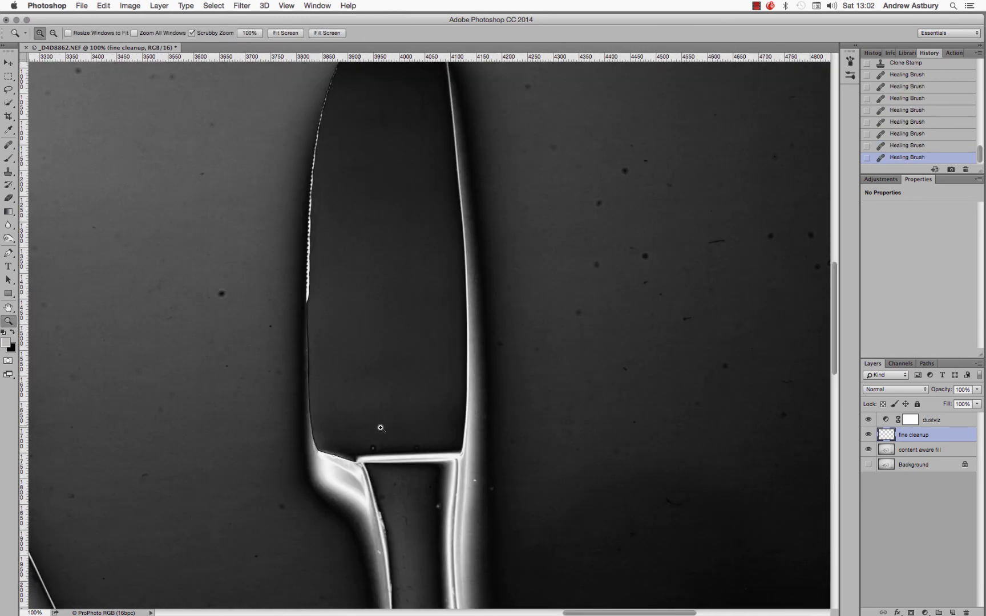
{"action": "left_click", "coordinate": [381, 428]}
{"action": "left_click", "coordinate": [380, 428]}
{"action": "left_click", "coordinate": [245, 388]}
{"action": "left_click", "coordinate": [10, 146]}
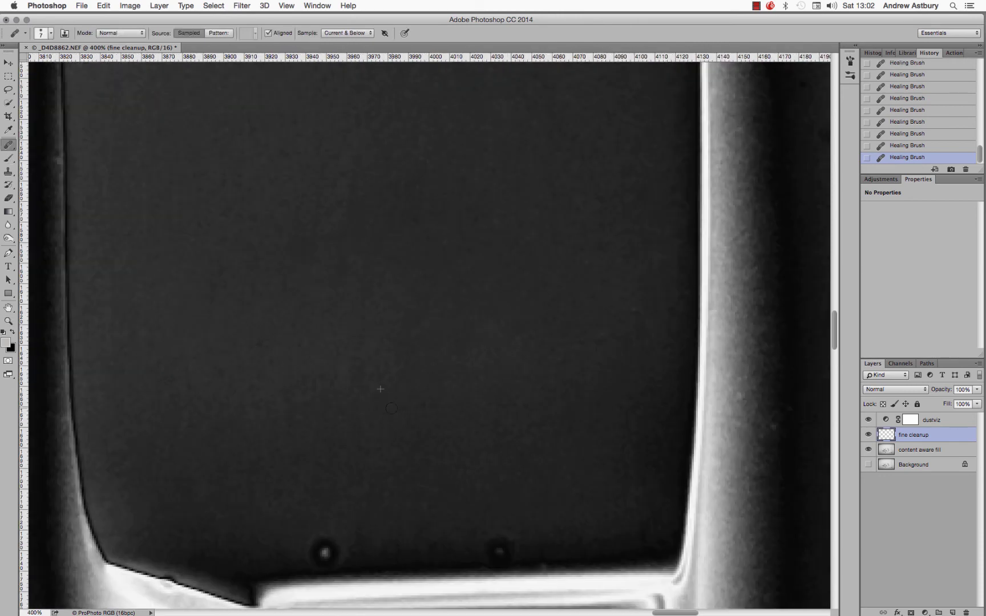
{"action": "left_click", "coordinate": [322, 490]}
{"action": "scroll", "coordinate": [282, 517], "scroll_direction": "down", "scroll_amount": 5}
{"action": "scroll", "coordinate": [281, 516], "scroll_direction": "left", "scroll_amount": 1}
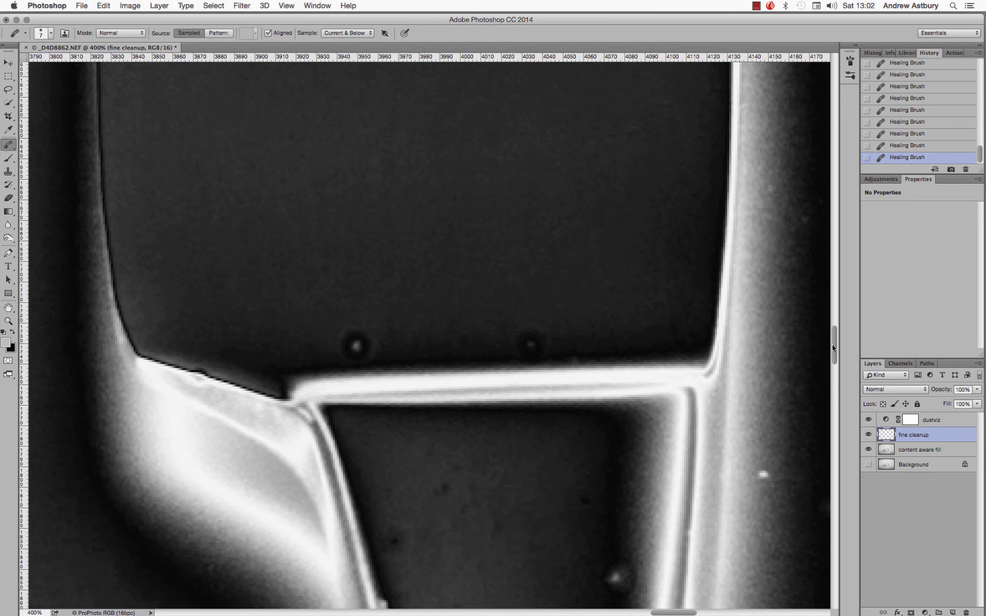
Clone out the left dust spot above the bolster line with the 25 px elliptical Clone Stamp tip, sampling the clean blade beside it.
{"action": "left_click", "coordinate": [8, 321]}
{"action": "left_click", "coordinate": [360, 346]}
{"action": "left_click", "coordinate": [360, 345]}
{"action": "left_click", "coordinate": [8, 172]}
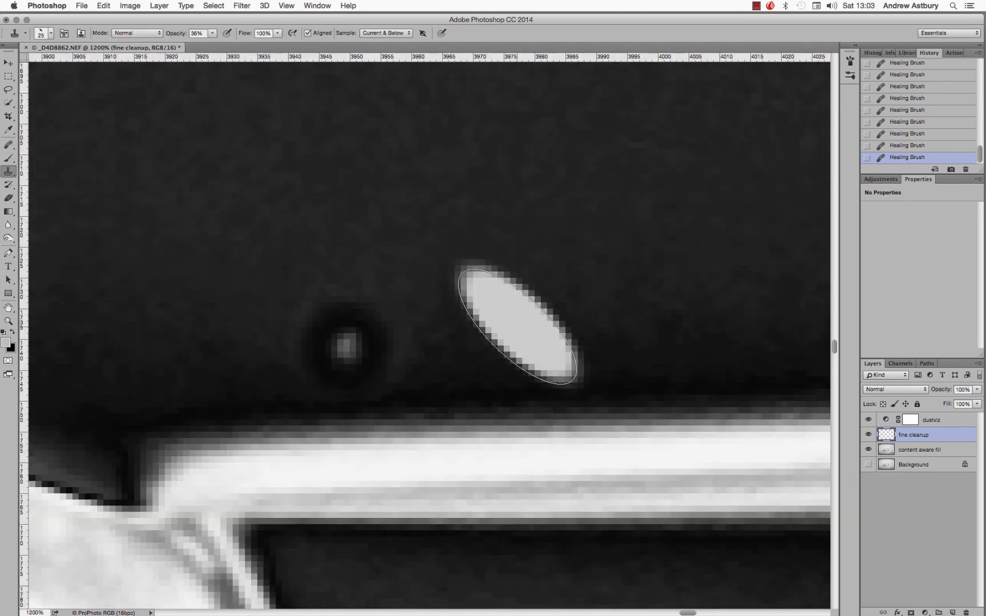
{"action": "left_click", "coordinate": [523, 340], "text": "alt"}
{"action": "left_click", "coordinate": [365, 342]}
{"action": "left_click", "coordinate": [357, 344]}
{"action": "left_click", "coordinate": [343, 345]}
{"action": "left_click", "coordinate": [315, 346]}
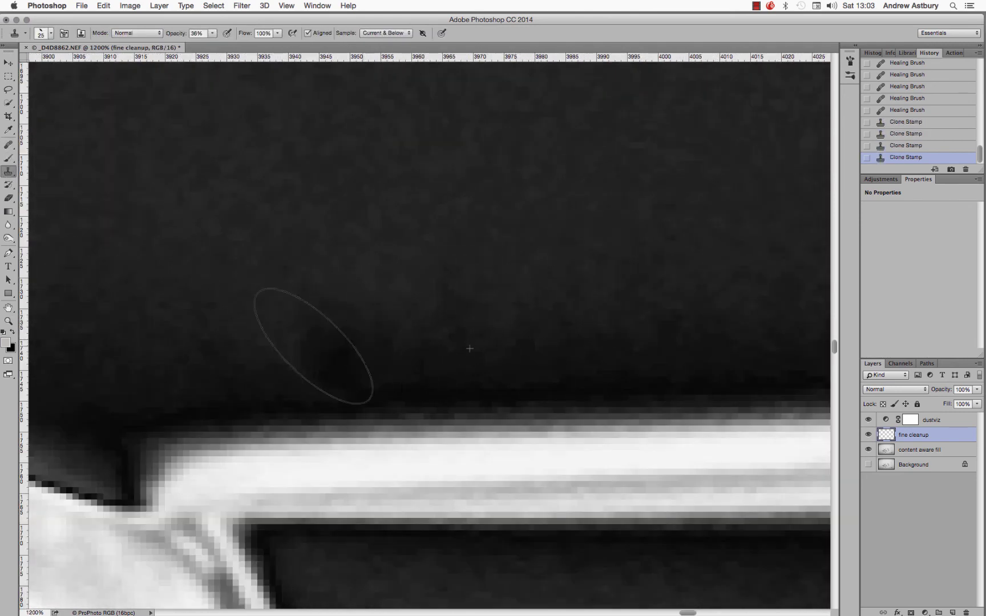
{"action": "left_click", "coordinate": [359, 348]}
{"action": "left_click", "coordinate": [270, 337]}
Clone over the uneven blade surface above the bolster line and remove the second dust spot near its right end.
{"action": "left_click", "coordinate": [562, 283]}
{"action": "left_click", "coordinate": [445, 282]}
{"action": "left_click", "coordinate": [285, 286]}
{"action": "left_click_drag", "start_coordinate": [312, 263], "coordinate": [285, 260]}
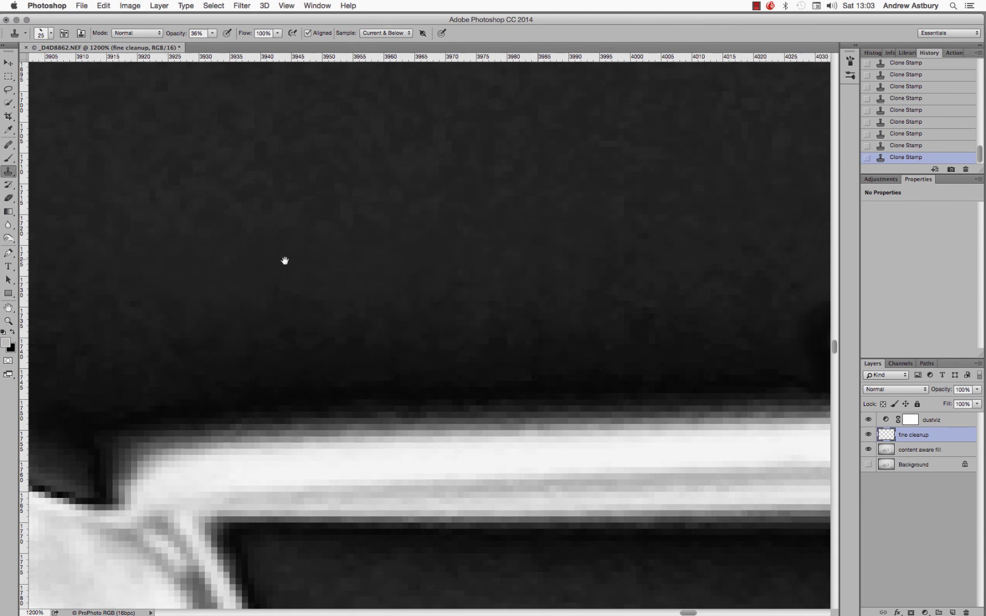
{"action": "left_click", "coordinate": [419, 317]}
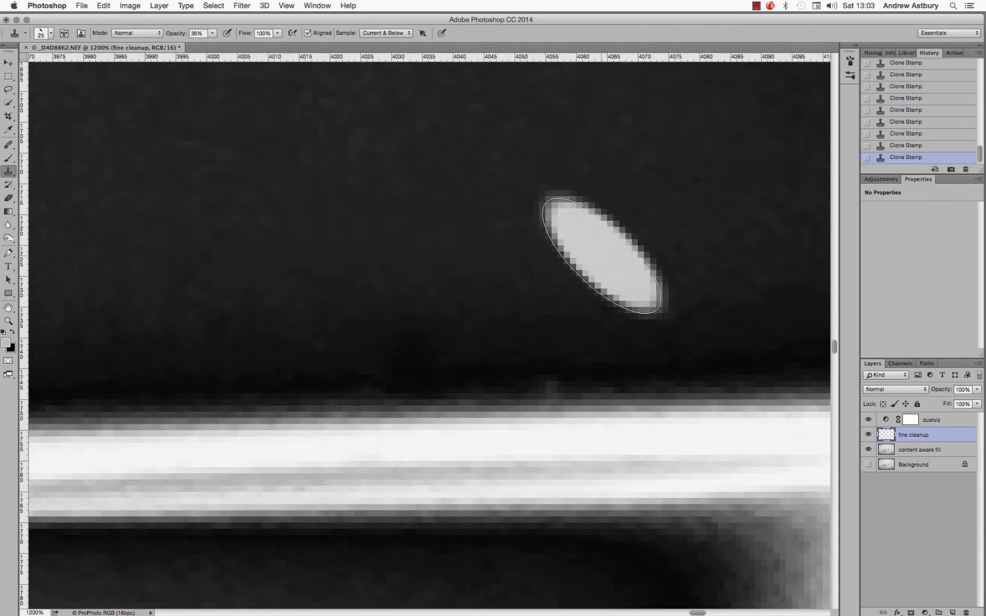
Clone over the bright dust spot at the right side of the dark neck panel, and select earlier Clone Stamp history states.
{"action": "double_click", "coordinate": [7, 322]}
{"action": "triple_click", "coordinate": [407, 394]}
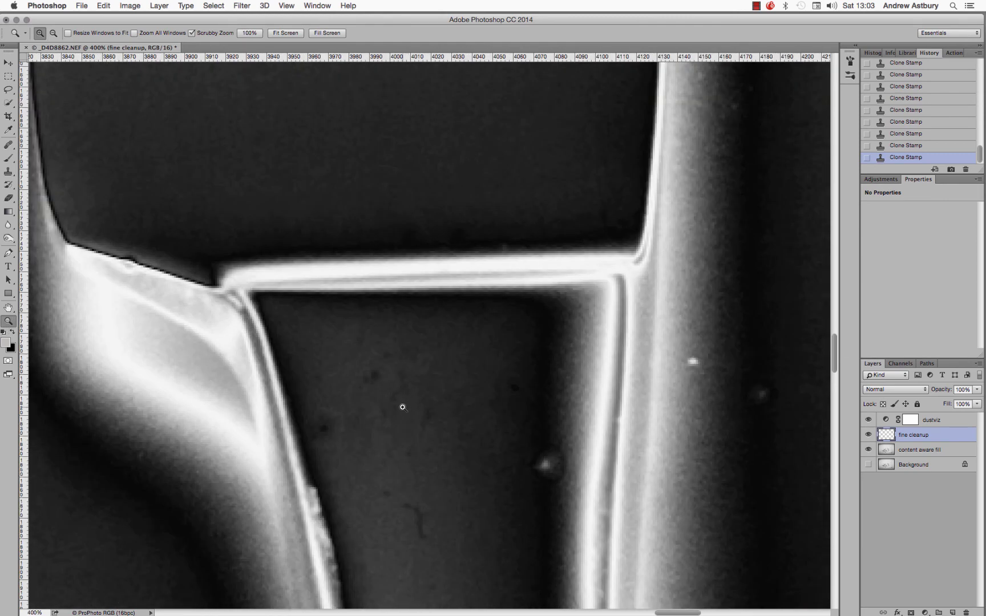
{"action": "key", "text": "s"}
{"action": "left_click", "coordinate": [542, 473]}
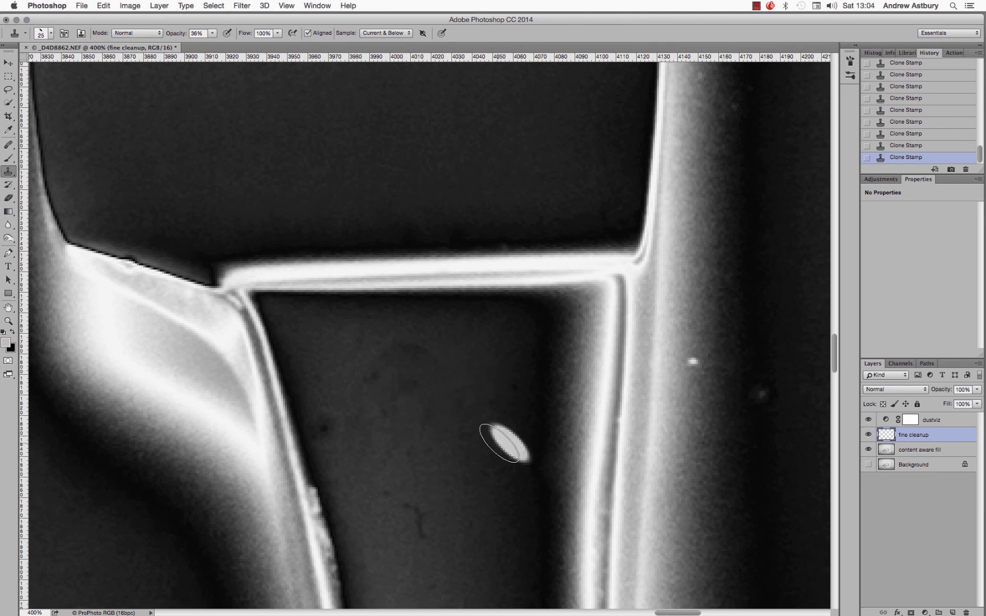
{"action": "left_click", "coordinate": [893, 136]}
{"action": "left_click", "coordinate": [894, 110]}
Heal the marks and the hair-like scratch on the dark neck panel, enlarging the Healing Brush to 15 px.
{"action": "right_click", "coordinate": [8, 144]}
{"action": "left_click", "coordinate": [51, 150]}
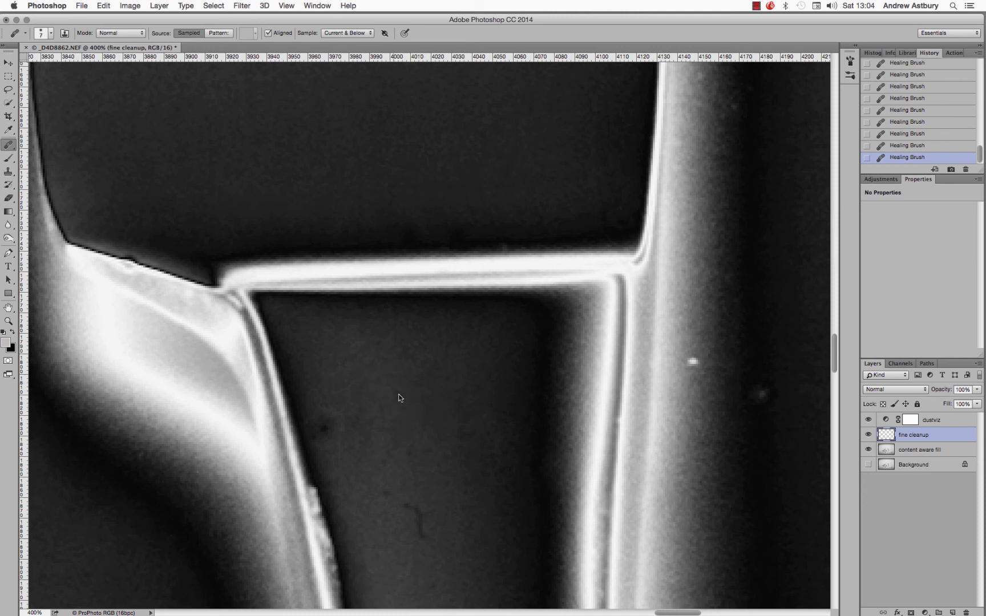
{"action": "key", "text": "bracketright"}
{"action": "key", "text": "bracketright"}
{"action": "key", "text": "bracketright"}
{"action": "key", "text": "bracketright"}
{"action": "left_click", "coordinate": [415, 366]}
{"action": "left_click_drag", "start_coordinate": [423, 502], "coordinate": [420, 533]}
Rotate the 25 px Clone Stamp tip to follow the neck's left bright edge, and clone out the marks beside that edge.
{"action": "left_click", "coordinate": [9, 321]}
{"action": "left_click", "coordinate": [315, 480]}
{"action": "left_click", "coordinate": [286, 521]}
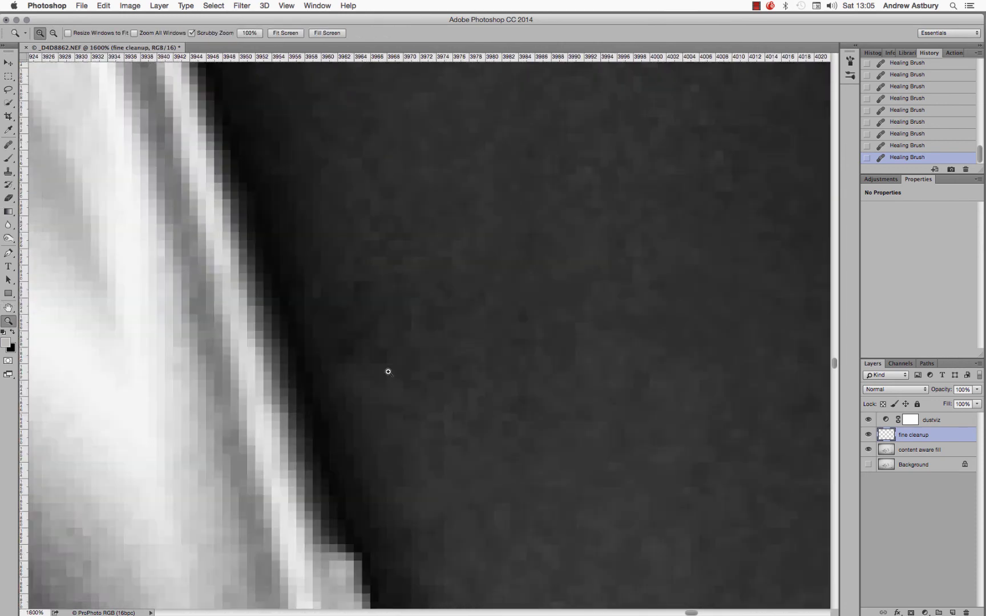
{"action": "left_click", "coordinate": [9, 172]}
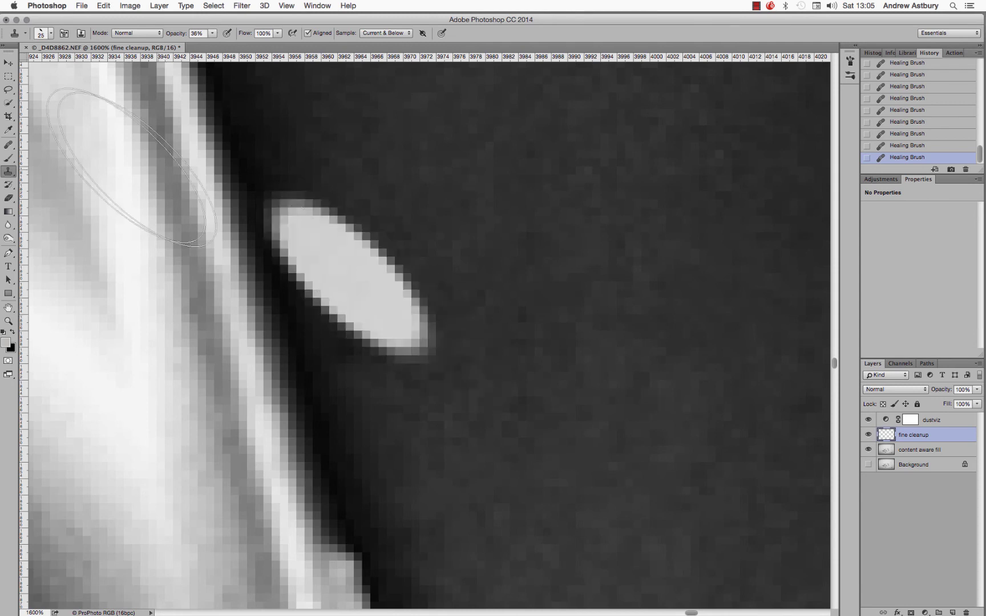
{"action": "left_click", "coordinate": [41, 33]}
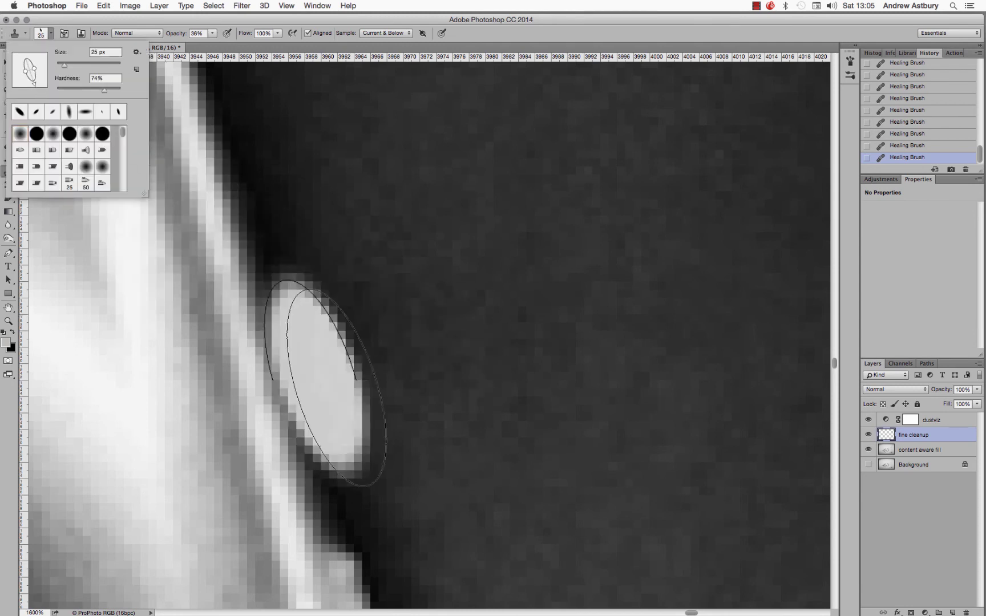
{"action": "left_click", "coordinate": [416, 332], "text": "alt"}
{"action": "left_click", "coordinate": [383, 332]}
{"action": "left_click", "coordinate": [326, 219]}
{"action": "left_click", "coordinate": [371, 316]}
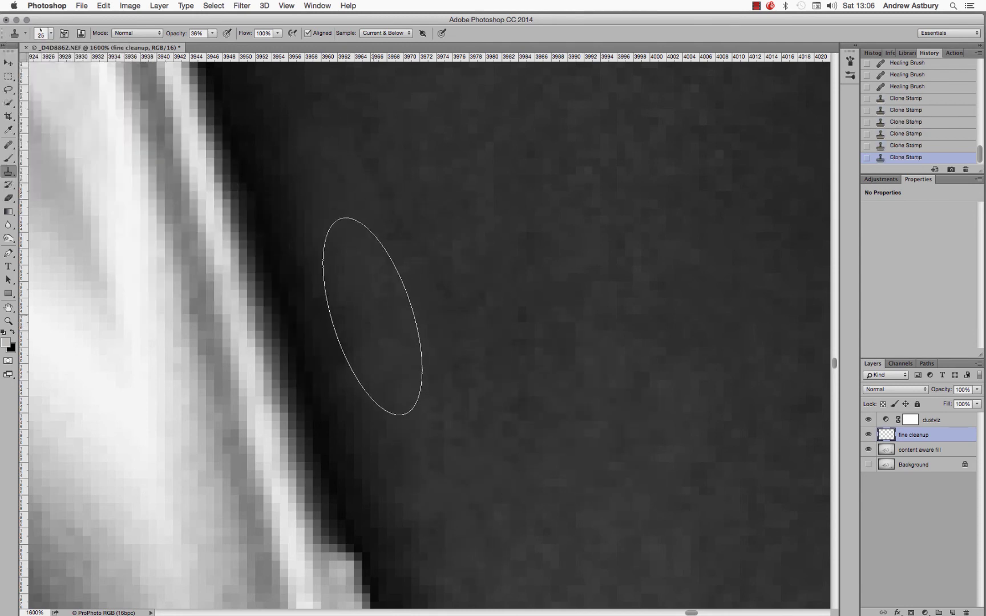
{"action": "left_click", "coordinate": [372, 317]}
Heal the specks on the dark neck panel from below the bolster line downward with the 15 px Healing Brush.
{"action": "double_click", "coordinate": [8, 321]}
{"action": "key", "text": "super+equal"}
{"action": "key", "text": "super+equal"}
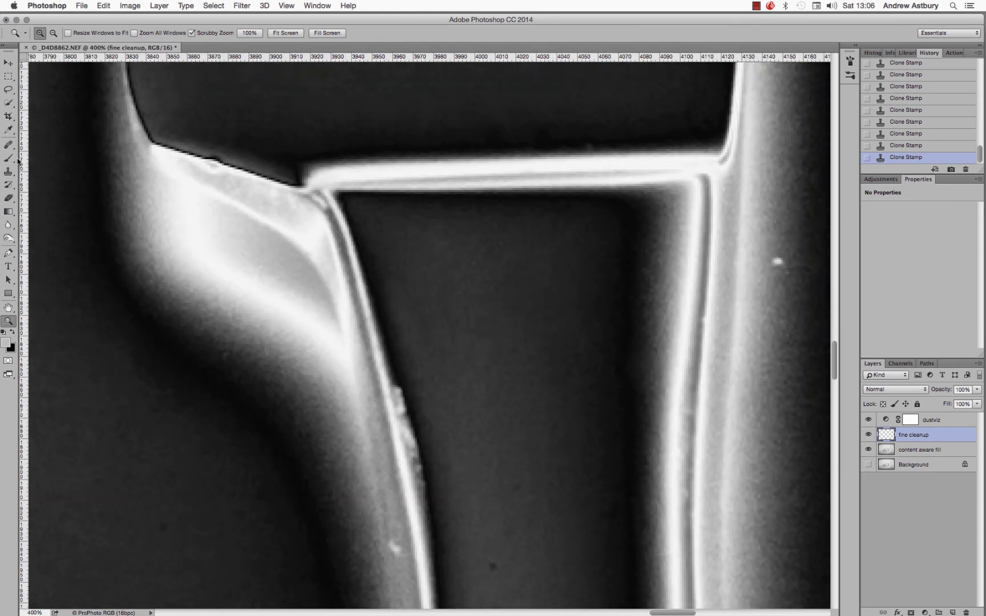
{"action": "key", "text": "j"}
{"action": "left_click", "coordinate": [406, 251]}
{"action": "left_click", "coordinate": [431, 302]}
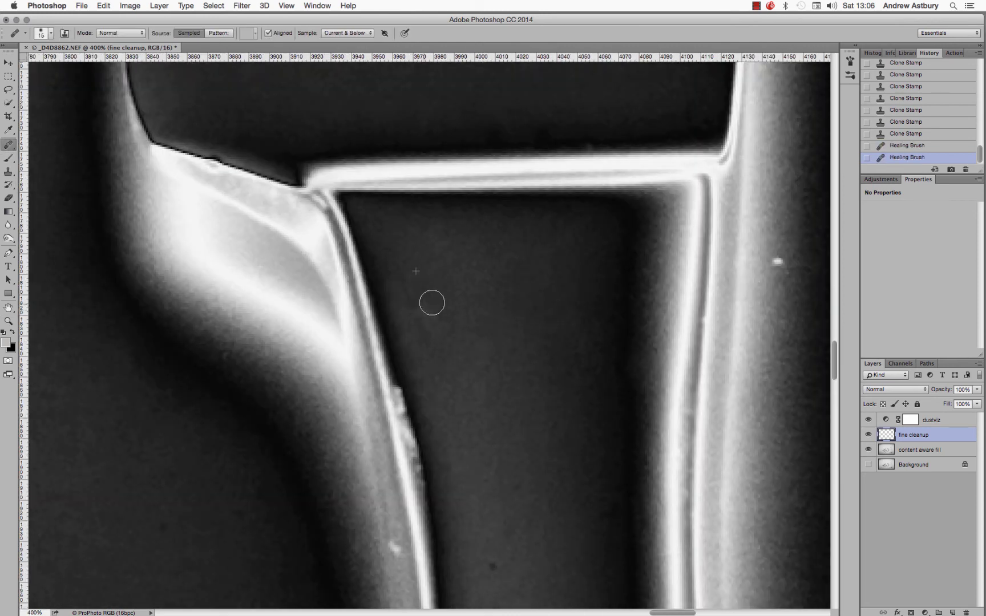
{"action": "left_click", "coordinate": [429, 288]}
{"action": "left_click", "coordinate": [459, 327]}
{"action": "left_click", "coordinate": [485, 365]}
{"action": "scroll", "coordinate": [471, 268], "scroll_direction": "down", "scroll_amount": 5}
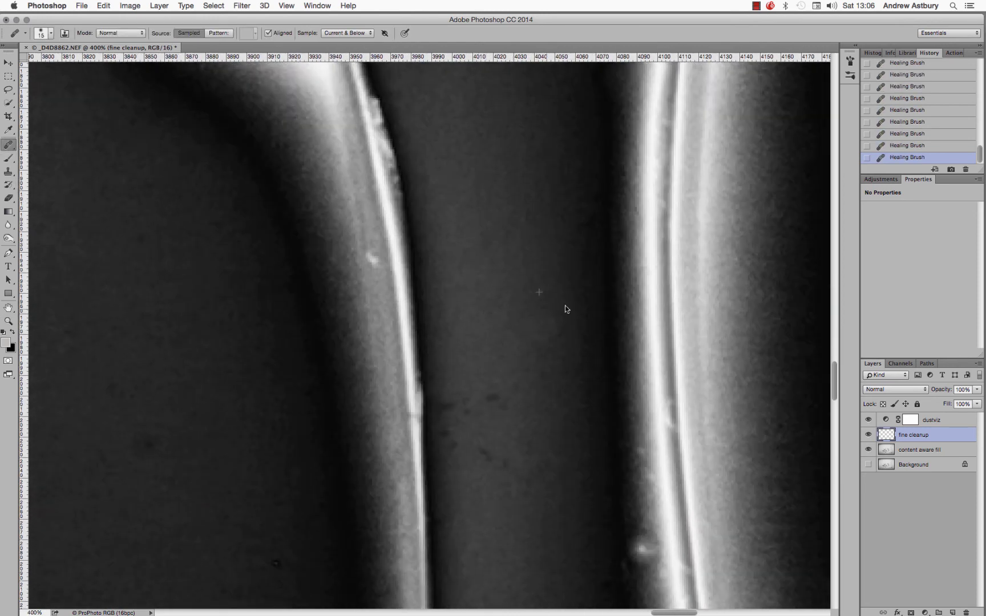
{"action": "left_click", "coordinate": [491, 413]}
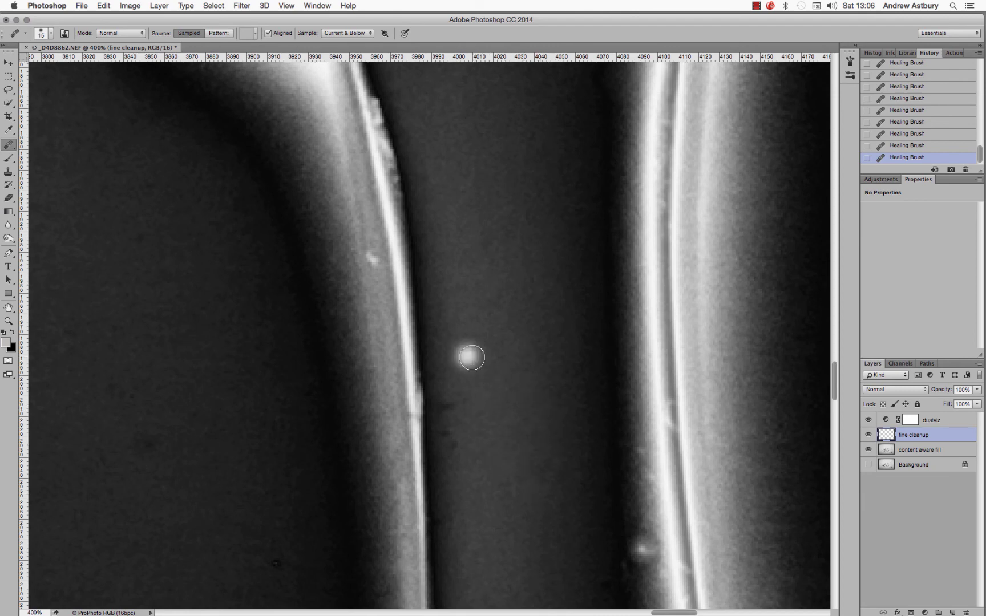
Heal the small dark specks beside the neck's left bright edge and further down the panel with an 8 px Healing Brush.
{"action": "key", "text": "z"}
{"action": "left_click", "coordinate": [430, 424]}
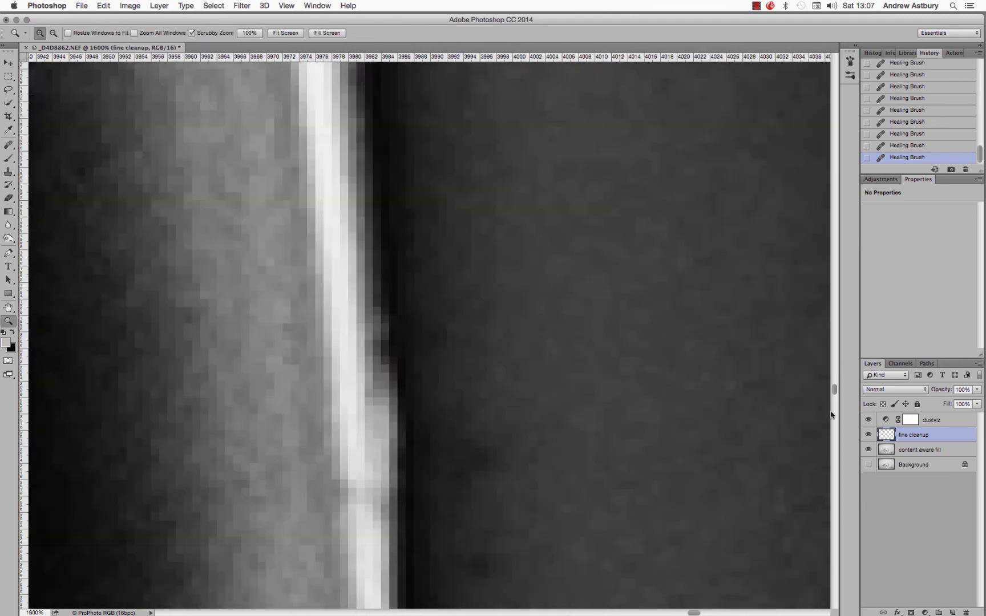
{"action": "left_click", "coordinate": [430, 424]}
{"action": "key", "text": "j"}
{"action": "left_click", "coordinate": [561, 197]}
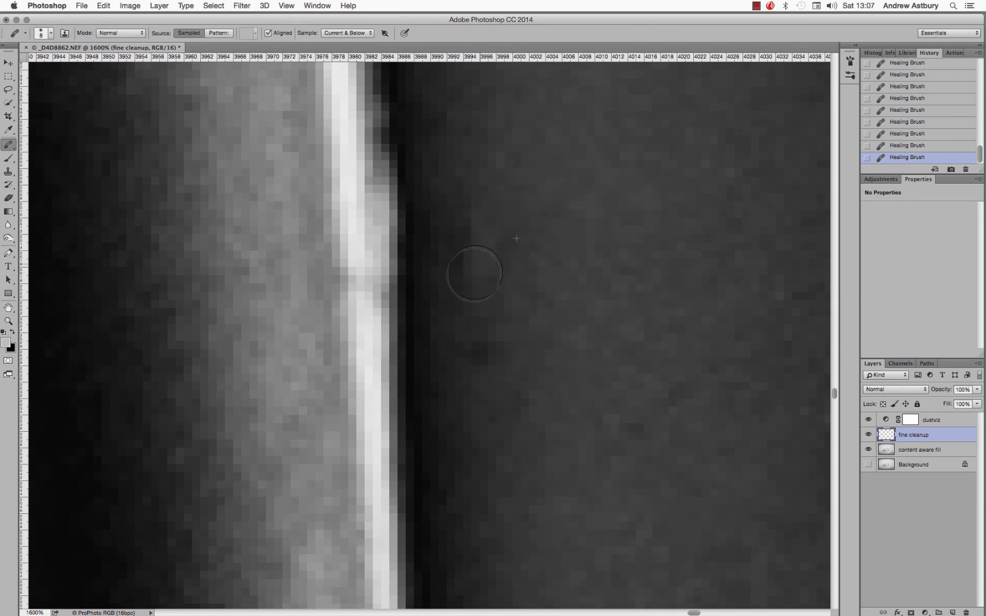
{"action": "scroll", "coordinate": [366, 348], "scroll_direction": "right", "scroll_amount": 5}
{"action": "scroll", "coordinate": [573, 463], "scroll_direction": "right", "scroll_amount": 4}
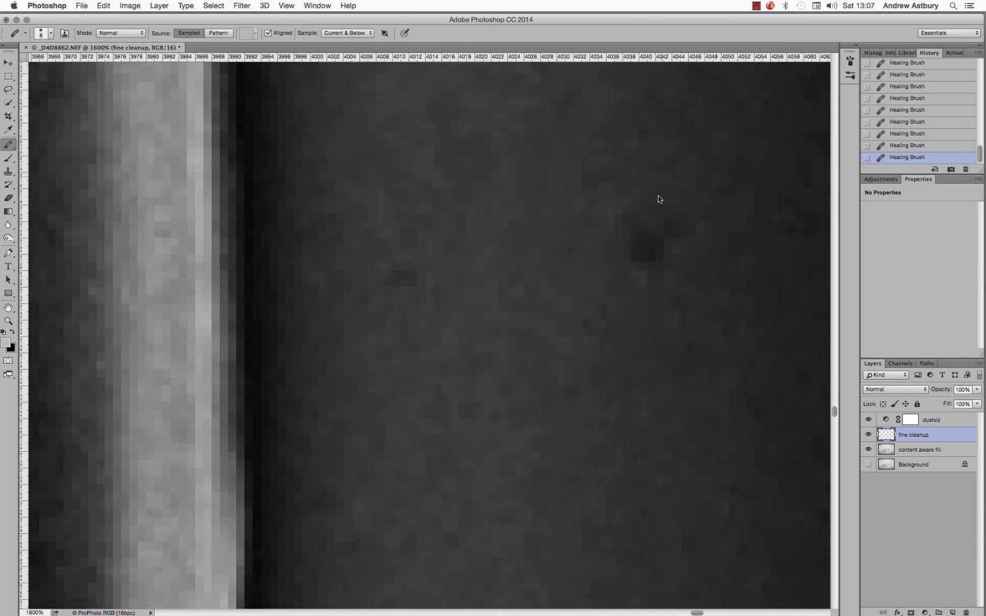
{"action": "scroll", "coordinate": [501, 502], "scroll_direction": "down", "scroll_amount": 10}
{"action": "left_click", "coordinate": [429, 279]}
Enlarge the Healing Brush to 20 px and heal the large dark dust spot in the handle panel from clean metal above it.
{"action": "key", "text": "]"}
{"action": "key", "text": "]"}
{"action": "key", "text": "]"}
{"action": "key", "text": "]"}
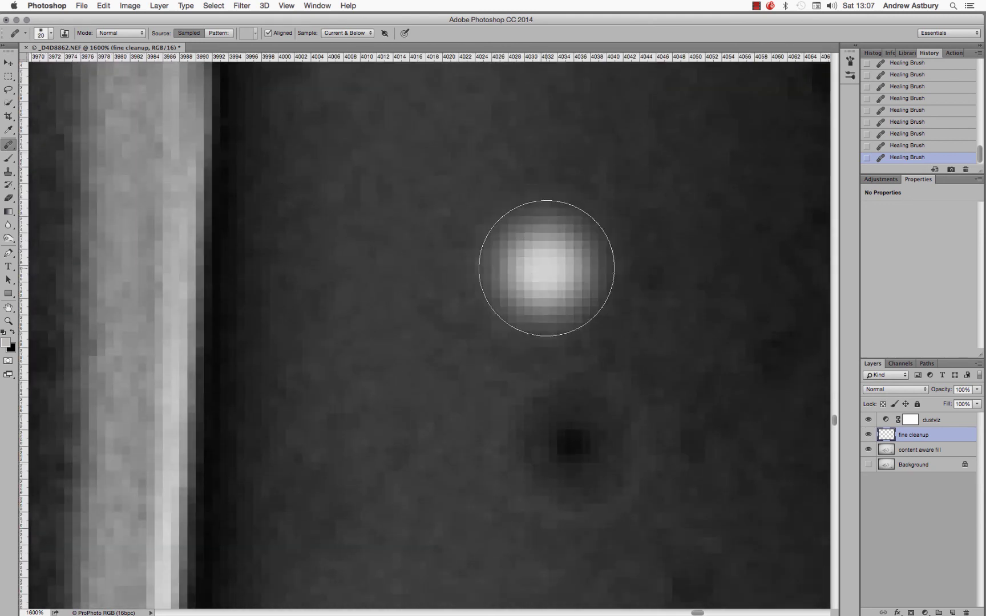
{"action": "left_click", "coordinate": [583, 221], "text": "alt"}
{"action": "left_click_drag", "start_coordinate": [582, 403], "coordinate": [614, 434]}
{"action": "scroll", "coordinate": [615, 431], "scroll_direction": "right", "scroll_amount": 9}
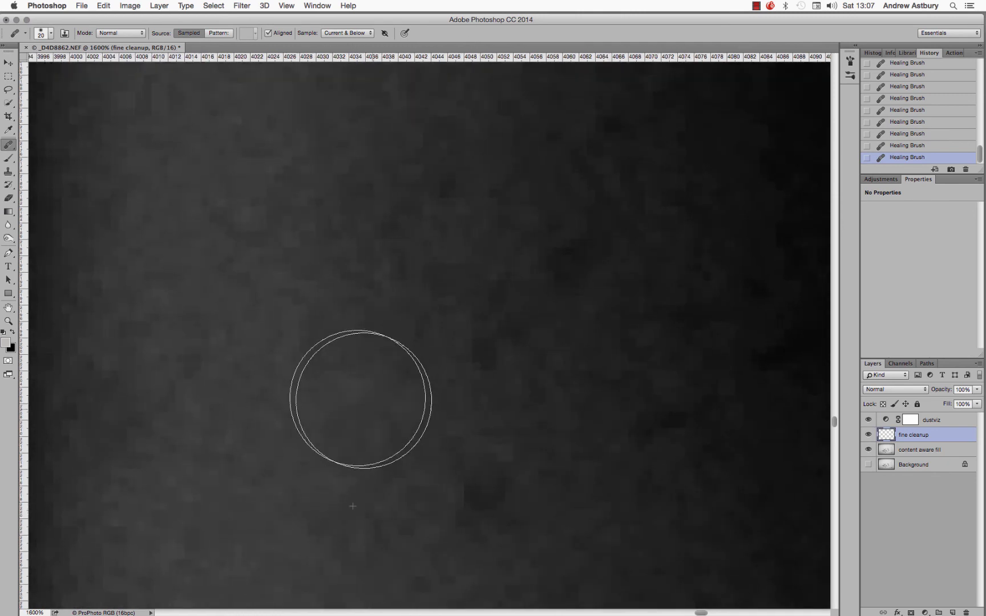
Reduce the Healing Brush to 8 px and heal the dark specks in the right half of the handle panel.
{"action": "key", "text": "super+minus"}
{"action": "key", "text": "super+minus"}
{"action": "key", "text": "super+minus"}
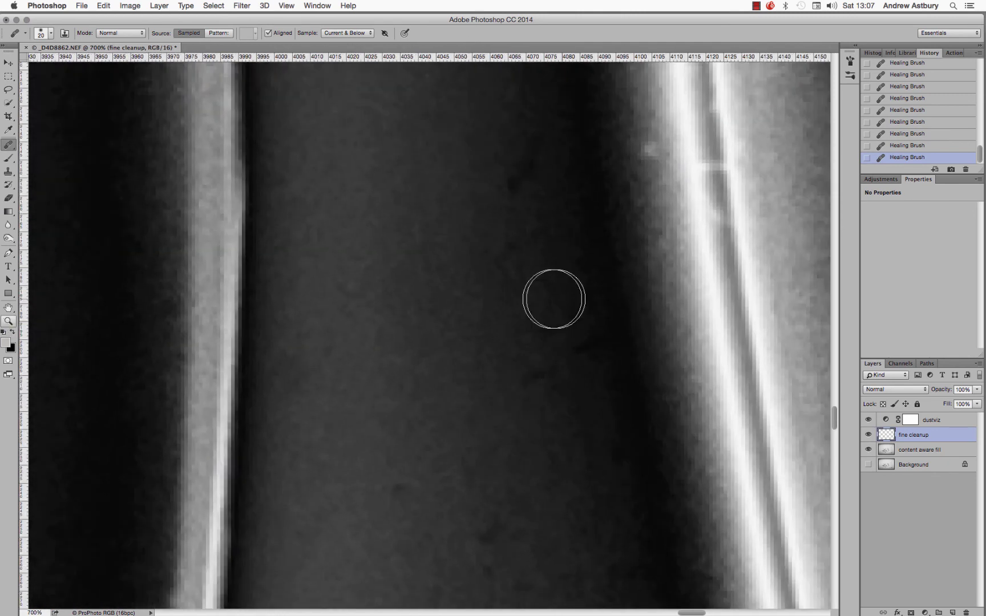
{"action": "key", "text": "["}
{"action": "key", "text": "["}
{"action": "key", "text": "["}
{"action": "key", "text": "["}
{"action": "left_click_drag", "start_coordinate": [494, 234], "coordinate": [525, 249]}
{"action": "left_click_drag", "start_coordinate": [538, 325], "coordinate": [516, 323]}
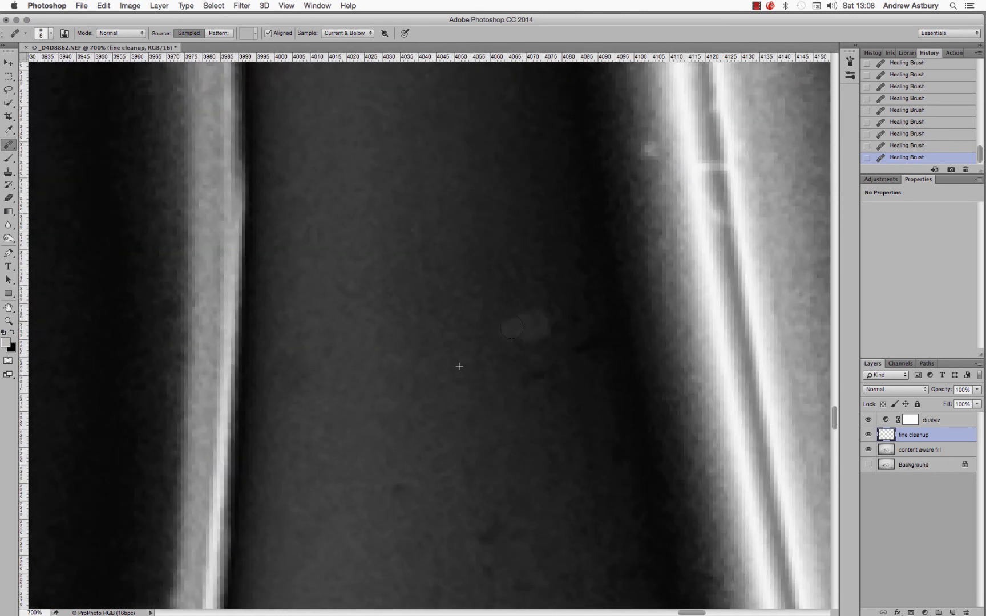
{"action": "left_click_drag", "start_coordinate": [546, 369], "coordinate": [522, 359]}
Heal the light dust spot beside the handle's right bright edge and the small specks in the middle of the panel.
{"action": "left_click_drag", "start_coordinate": [613, 170], "coordinate": [630, 149]}
{"action": "left_click_drag", "start_coordinate": [647, 146], "coordinate": [649, 153]}
{"action": "left_click", "coordinate": [491, 345]}
{"action": "left_click", "coordinate": [434, 460]}
{"action": "left_click", "coordinate": [401, 490]}
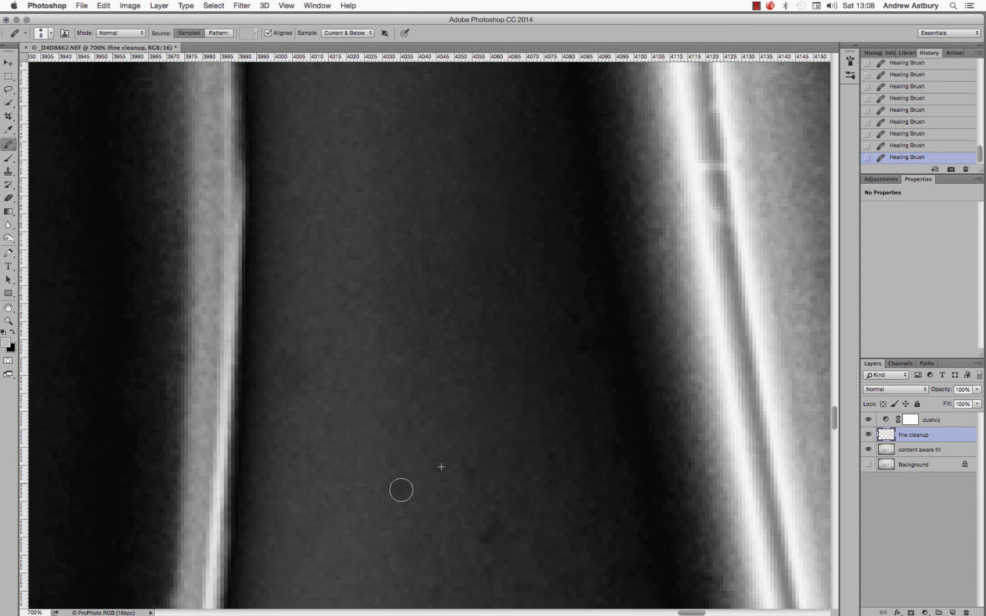
Heal the blotches and the curved mark further down the handle panel with the 8 px Healing Brush.
{"action": "scroll", "coordinate": [404, 422], "scroll_direction": "down", "scroll_amount": 3}
{"action": "left_click", "coordinate": [438, 282]}
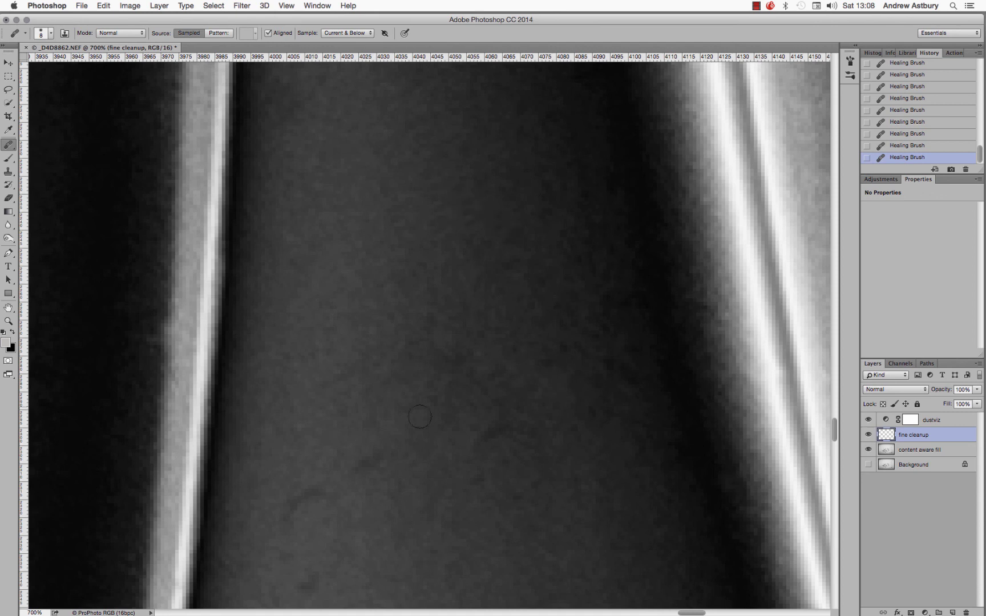
{"action": "left_click", "coordinate": [480, 393]}
{"action": "left_click", "coordinate": [364, 397]}
{"action": "left_click", "coordinate": [320, 498]}
{"action": "scroll", "coordinate": [377, 541], "scroll_direction": "down", "scroll_amount": 3}
{"action": "left_click", "coordinate": [295, 341]}
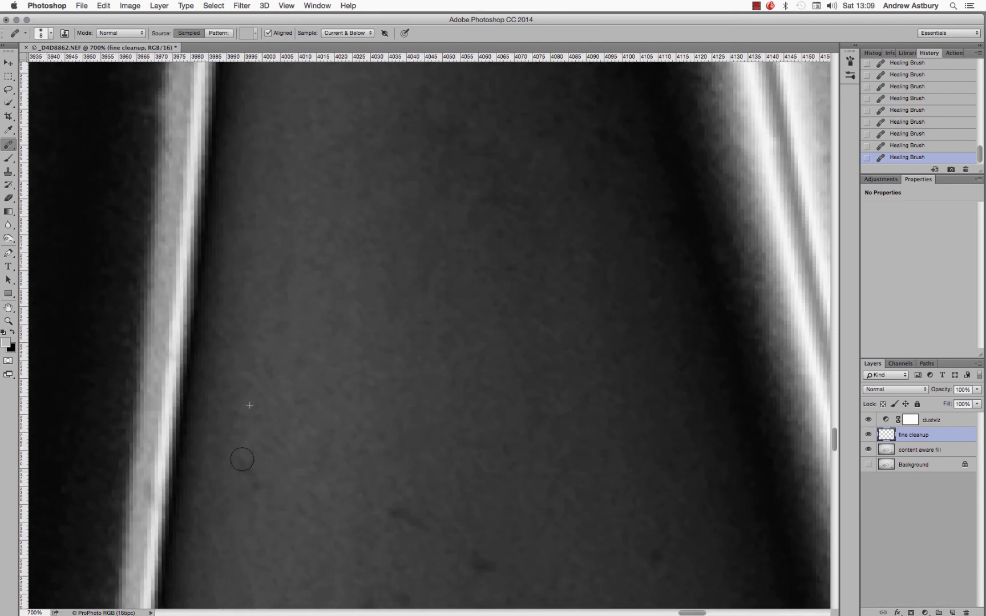
Heal the cluster of dark dust spots lower on the handle panel, sampling clean metal nearby.
{"action": "left_click", "coordinate": [559, 568]}
{"action": "scroll", "coordinate": [530, 541], "scroll_direction": "down", "scroll_amount": 3}
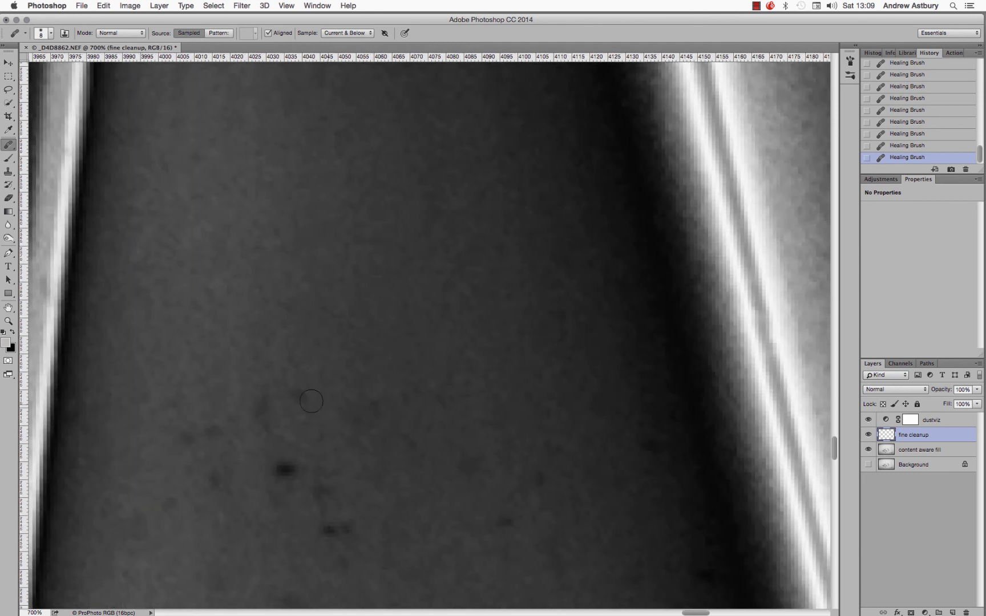
{"action": "left_click", "coordinate": [212, 432]}
{"action": "left_click", "coordinate": [332, 366]}
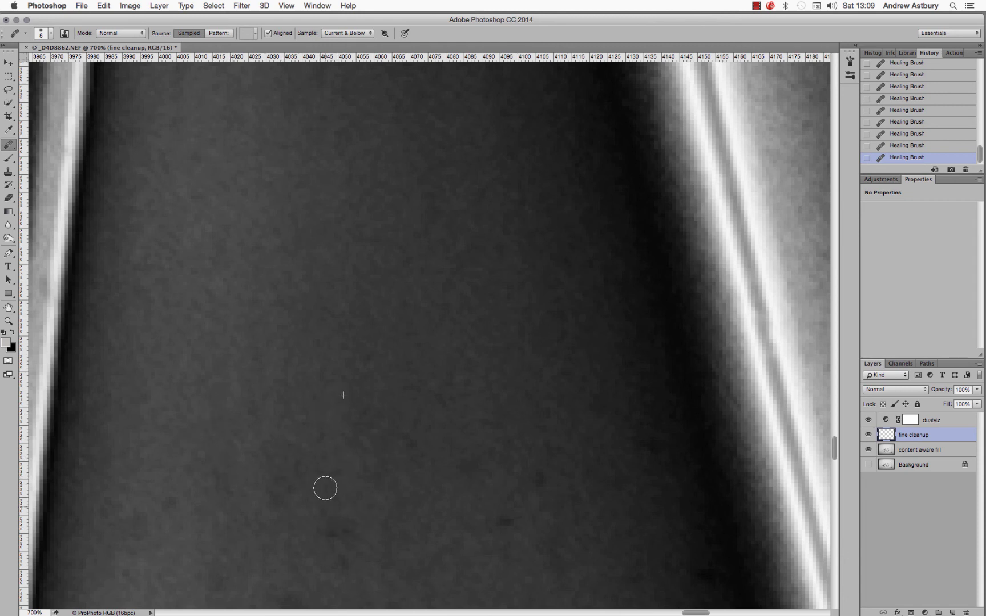
{"action": "left_click", "coordinate": [360, 520]}
Clone out the remaining dark specks on the lower handle panel and beside its right edge with the 25 px elliptical tip.
{"action": "left_click", "coordinate": [8, 174]}
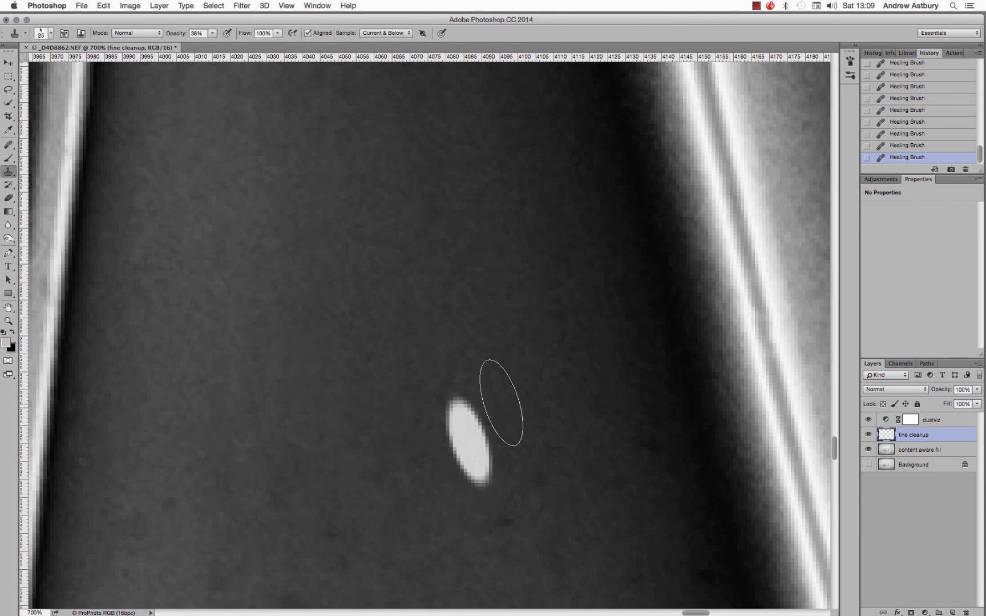
{"action": "left_click", "coordinate": [592, 441]}
{"action": "left_click", "coordinate": [653, 440]}
{"action": "left_click", "coordinate": [658, 420]}
{"action": "left_click", "coordinate": [476, 454]}
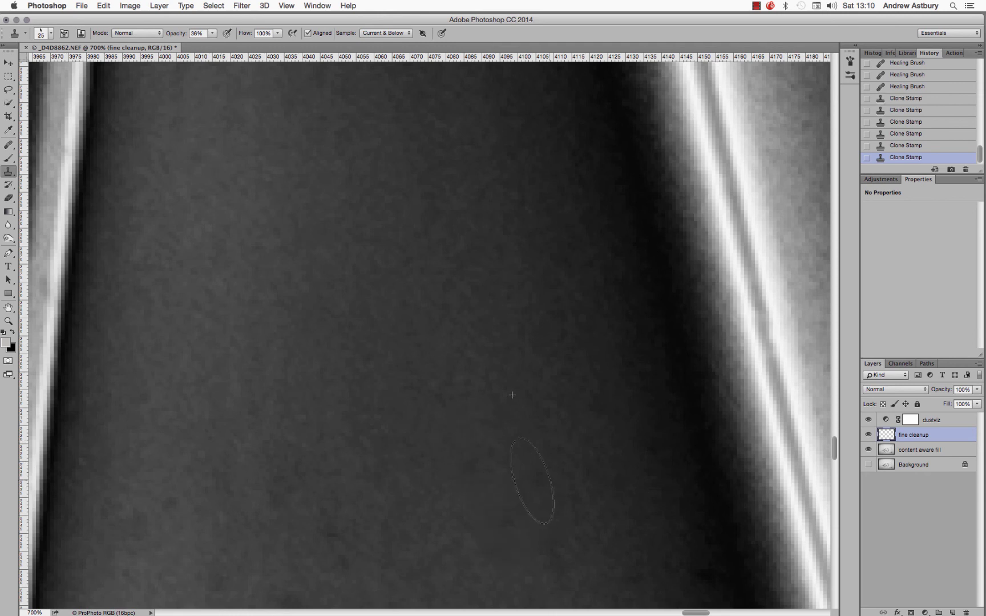
Set the Clone Stamp opacity to 81%.
{"action": "left_click", "coordinate": [50, 33]}
{"action": "left_click", "coordinate": [213, 33]}
{"action": "left_click_drag", "start_coordinate": [216, 50], "coordinate": [237, 47]}
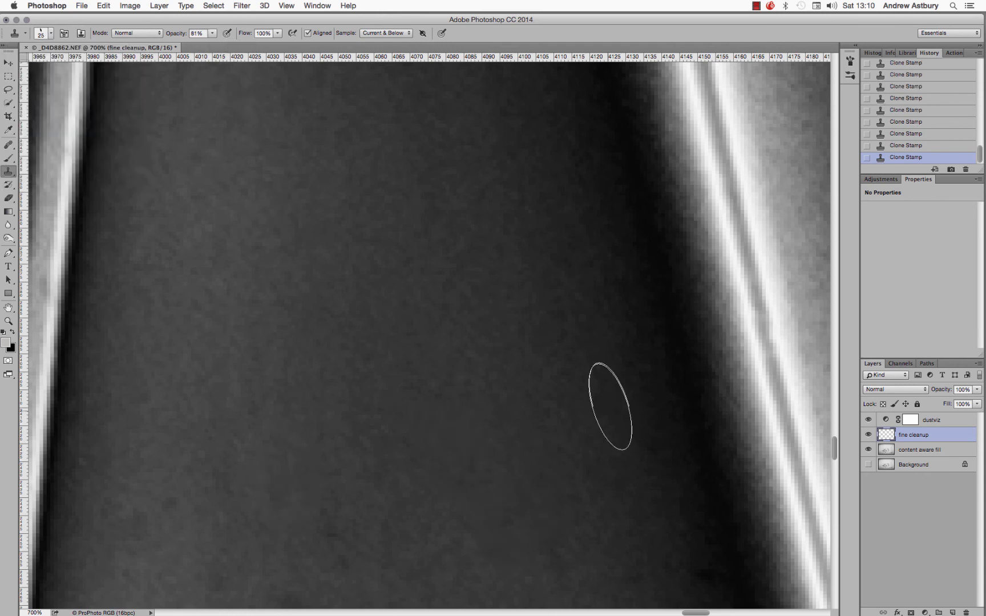
Clone out the faint blotches and dark specks further down the handle panel with the 25 px elliptical tip at 81% opacity.
{"action": "key", "text": "space"}
{"action": "left_click_drag", "start_coordinate": [567, 571], "coordinate": [573, 338]}
{"action": "left_click", "coordinate": [531, 406]}
{"action": "left_click", "coordinate": [483, 407]}
{"action": "left_click", "coordinate": [336, 327]}
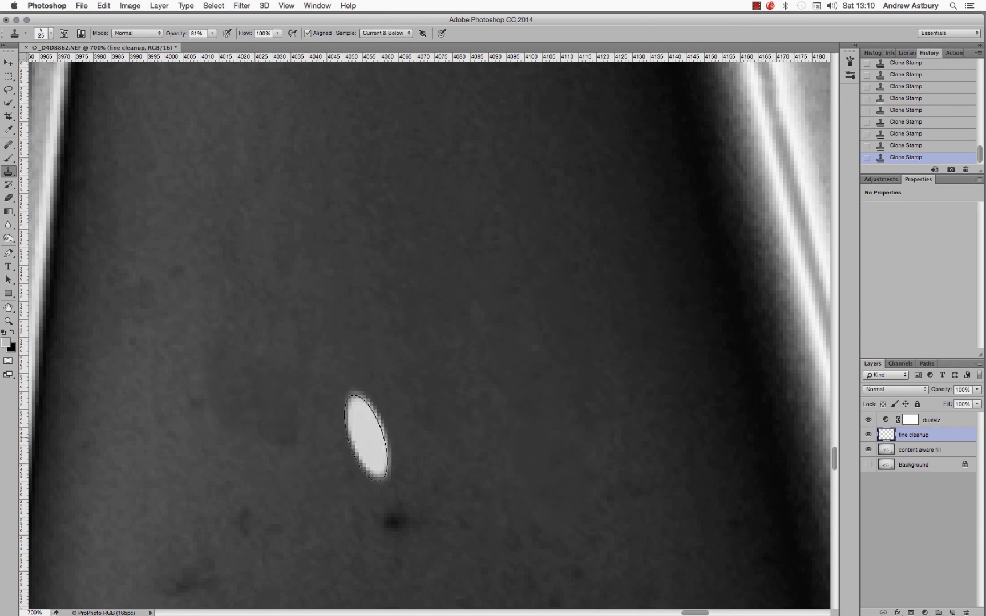
{"action": "left_click", "coordinate": [226, 341]}
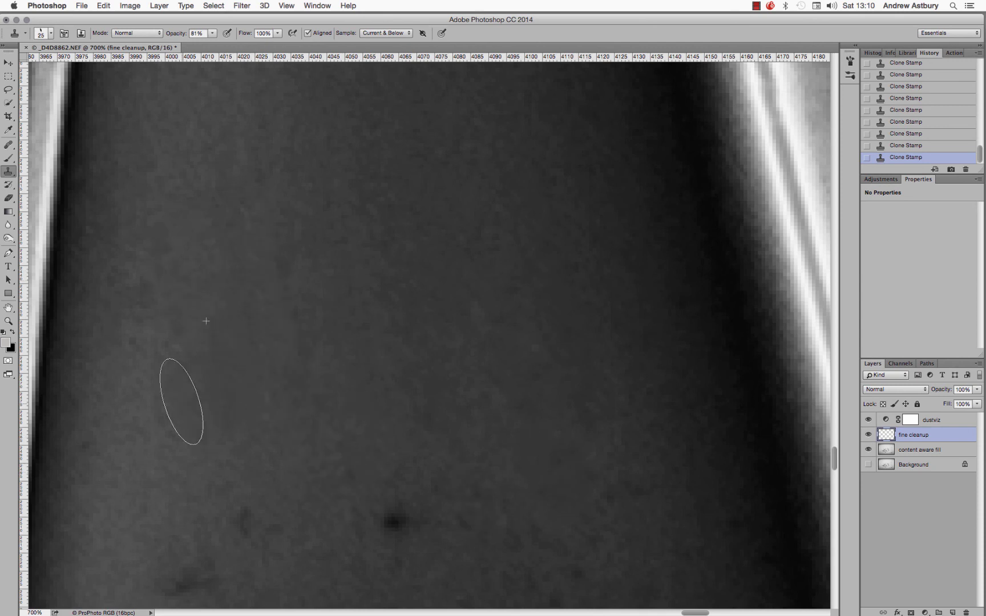
{"action": "left_click", "coordinate": [432, 339], "text": "alt"}
{"action": "left_click", "coordinate": [306, 414]}
{"action": "left_click", "coordinate": [398, 518]}
Heal the dark blotches further down the handle panel with the Healing Brush enlarged to 25 px, sampling clean metal nearby.
{"action": "mouse_move", "coordinate": [411, 439]}
{"action": "left_mouse_down"}
{"action": "mouse_move", "coordinate": [383, 385]}
{"action": "mouse_move", "coordinate": [344, 171]}
{"action": "left_mouse_up"}
{"action": "left_click", "coordinate": [8, 145]}
{"action": "left_click", "coordinate": [62, 152]}
{"action": "key", "text": "bracketright"}
{"action": "key", "text": "bracketright"}
{"action": "key", "text": "bracketright"}
{"action": "key", "text": "bracketright"}
{"action": "key", "text": "bracketright"}
{"action": "left_click", "coordinate": [239, 176], "text": "alt"}
{"action": "left_click", "coordinate": [169, 235]}
{"action": "left_click", "coordinate": [325, 251]}
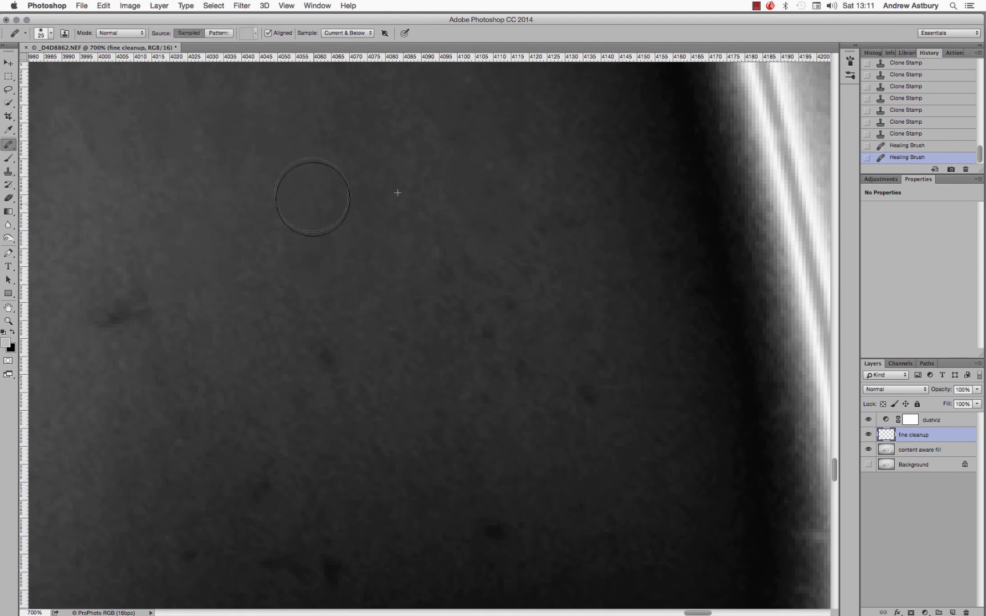
{"action": "left_click", "coordinate": [118, 315]}
{"action": "left_click", "coordinate": [327, 357]}
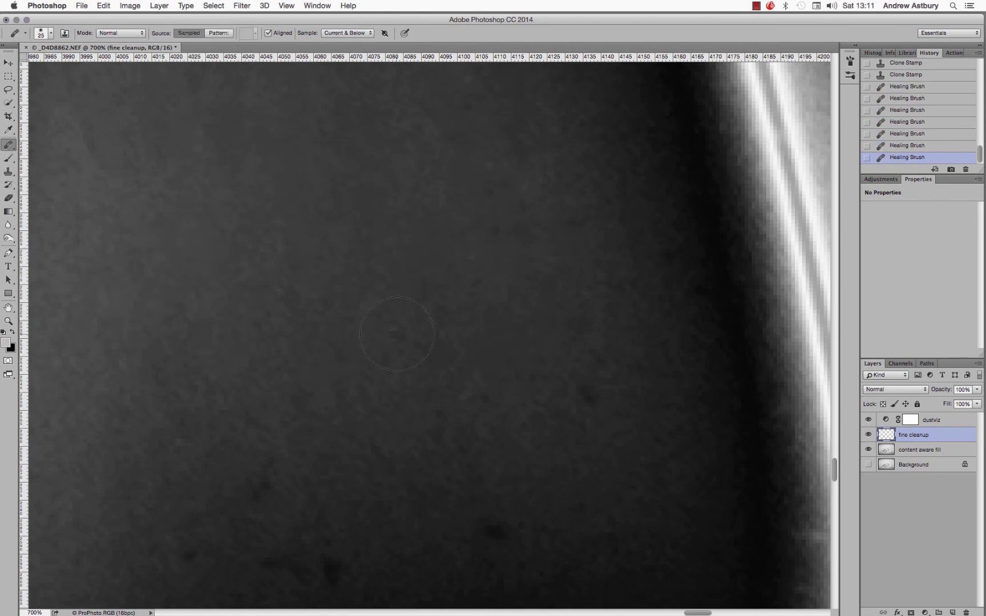
{"action": "left_click", "coordinate": [301, 403]}
{"action": "left_click", "coordinate": [404, 447]}
Heal the dust spots and faint marks across the dark lower end of the handle panel, including those near its left edge.
{"action": "left_click_drag", "start_coordinate": [480, 516], "coordinate": [463, 272]}
{"action": "left_click", "coordinate": [474, 285]}
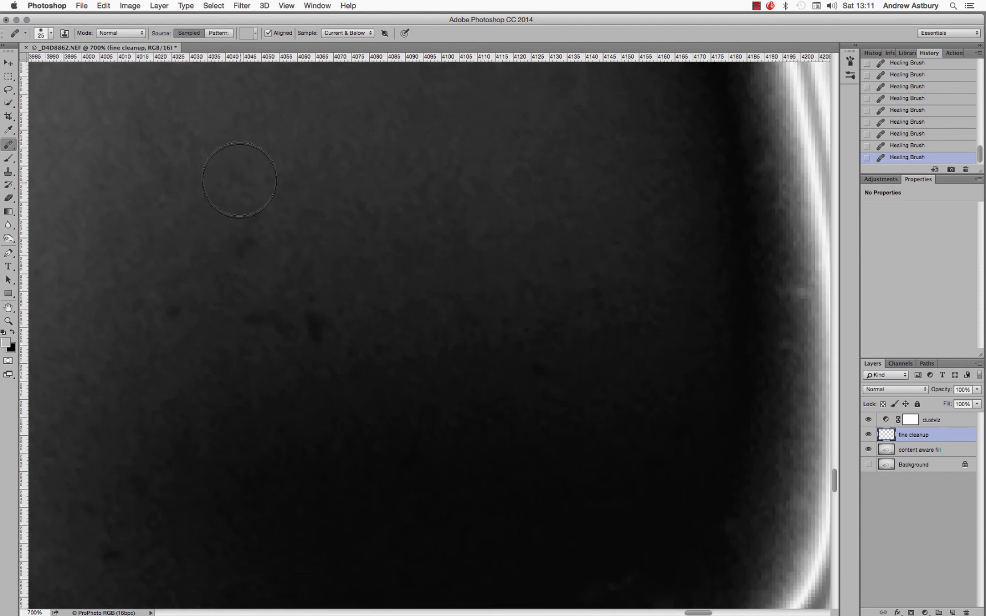
{"action": "left_click", "coordinate": [429, 284]}
{"action": "left_click", "coordinate": [323, 321]}
{"action": "left_click", "coordinate": [249, 244]}
{"action": "left_click_drag", "start_coordinate": [532, 250], "coordinate": [729, 169]}
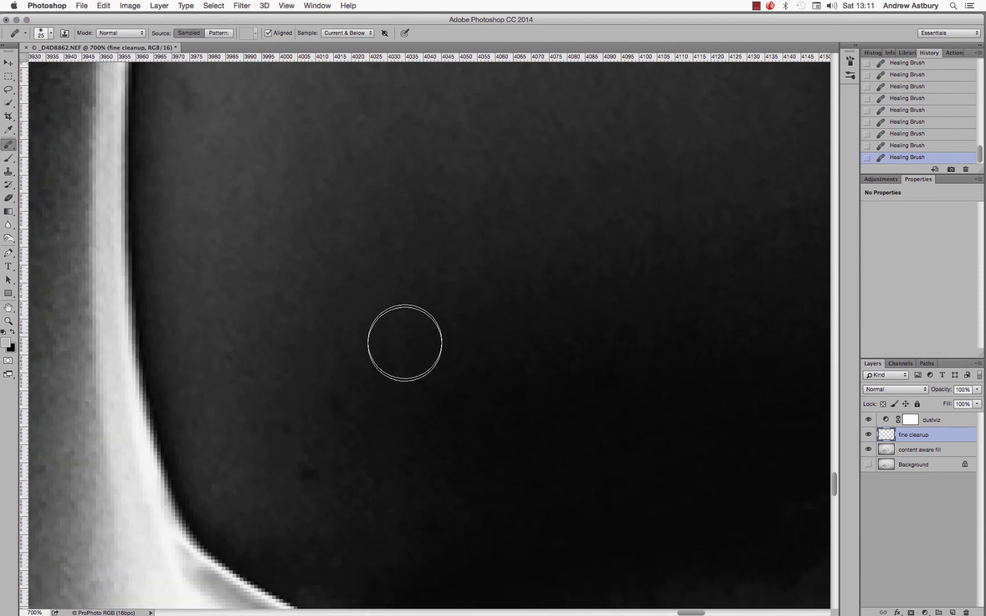
{"action": "left_click", "coordinate": [298, 315]}
{"action": "left_click", "coordinate": [272, 370]}
Set the Clone Stamp to 47% opacity and 40 px, and even out the tone beside the handle panel's left edge.
{"action": "left_click_drag", "start_coordinate": [414, 245], "coordinate": [434, 493]}
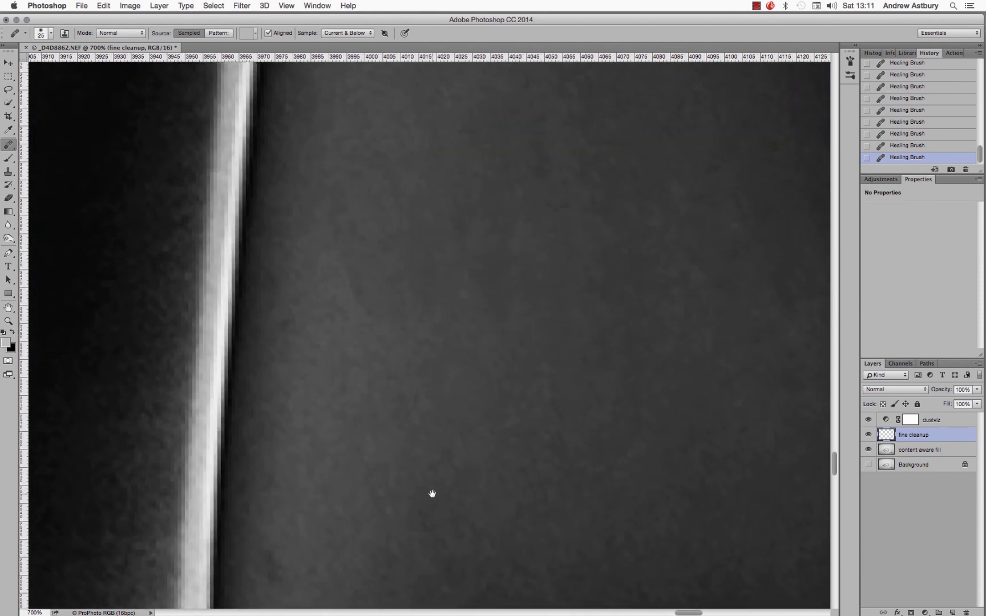
{"action": "left_click", "coordinate": [8, 171]}
{"action": "left_click_drag", "start_coordinate": [213, 33], "coordinate": [194, 42]}
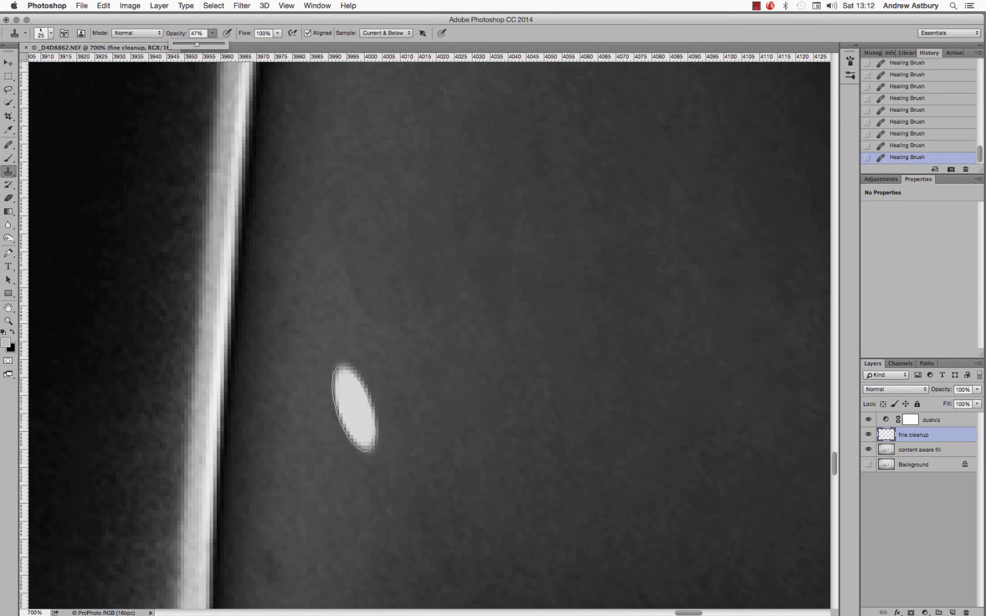
{"action": "key", "text": "bracketright"}
{"action": "key", "text": "bracketright"}
{"action": "key", "text": "bracketright"}
{"action": "left_click", "coordinate": [353, 417], "text": "alt"}
{"action": "left_click", "coordinate": [371, 260]}
{"action": "left_click", "coordinate": [356, 327]}
Rotate the elliptical tip to a flatter angle, reduce it to 20 px, and clone out uneven patches along the panel's left edge.
{"action": "left_click", "coordinate": [50, 33]}
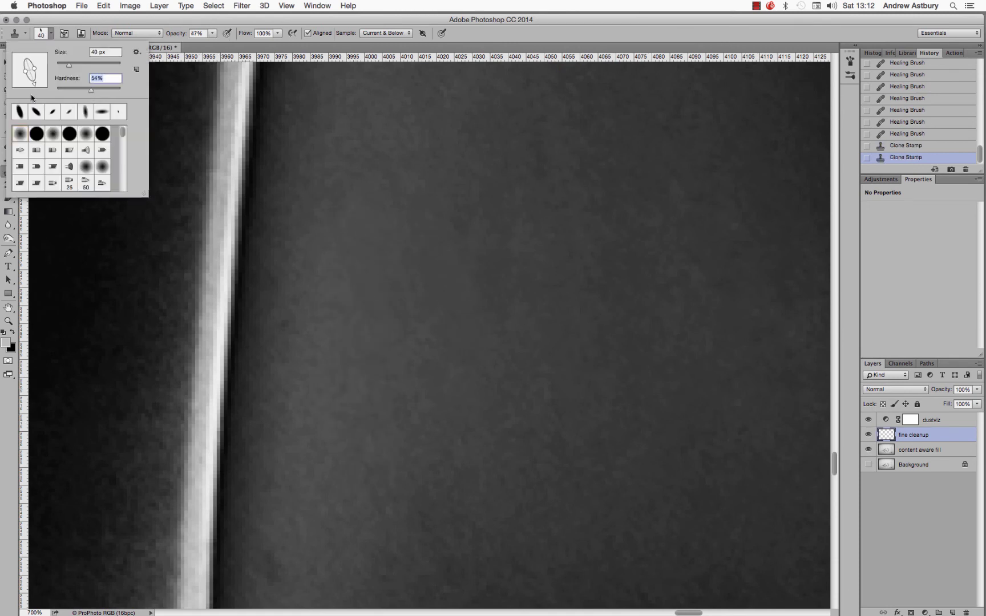
{"action": "left_click", "coordinate": [341, 271]}
{"action": "key", "text": "bracketleft"}
{"action": "key", "text": "bracketleft"}
{"action": "key", "text": "bracketleft"}
{"action": "key", "text": "bracketleft"}
{"action": "left_click", "coordinate": [311, 275], "text": "alt"}
{"action": "left_click", "coordinate": [343, 304]}
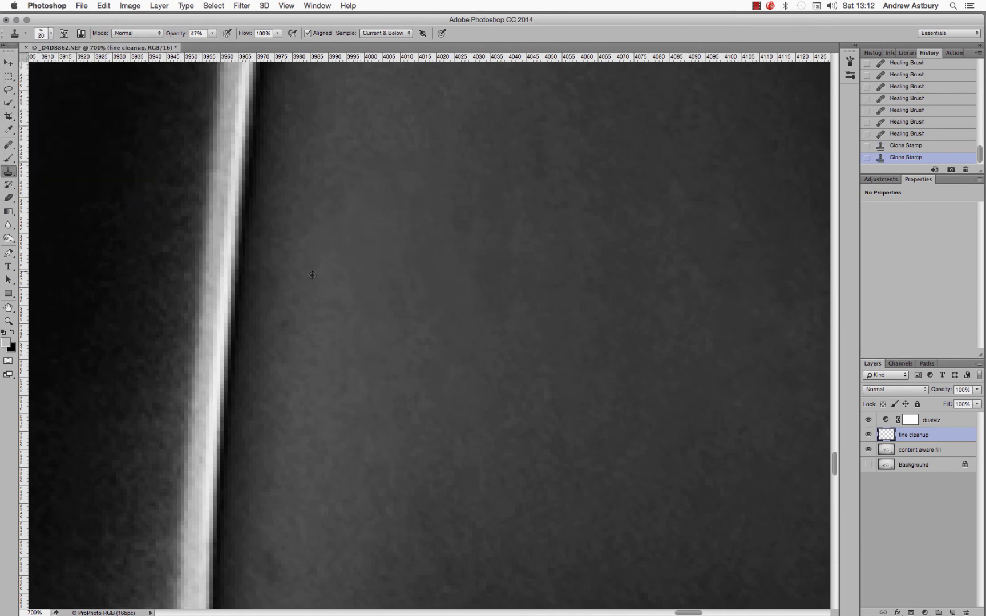
{"action": "left_click", "coordinate": [306, 326]}
{"action": "left_click", "coordinate": [302, 537]}
{"action": "left_click", "coordinate": [348, 401]}
Clone out the faint smudges down the left side and along the rounded bottom end of the handle panel.
{"action": "left_click_drag", "start_coordinate": [358, 516], "coordinate": [413, 297]}
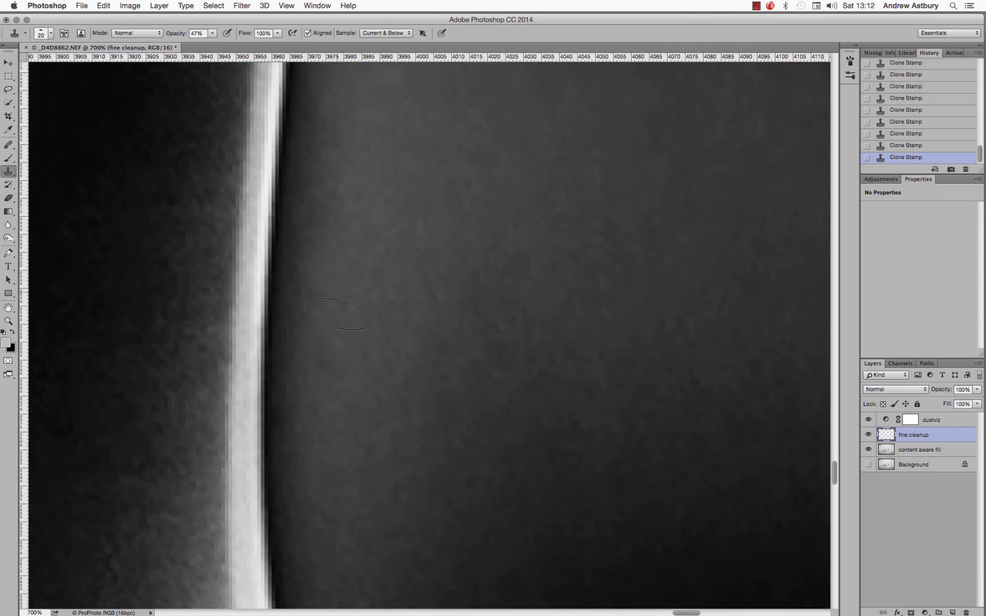
{"action": "left_click_drag", "start_coordinate": [421, 499], "coordinate": [377, 220]}
{"action": "left_click_drag", "start_coordinate": [315, 381], "coordinate": [239, 331]}
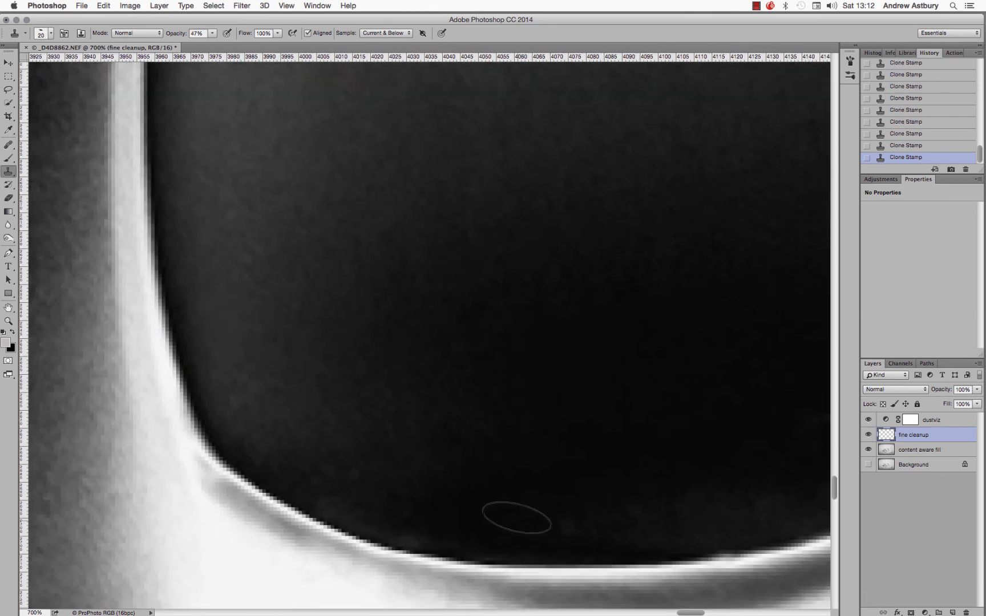
{"action": "left_click_drag", "start_coordinate": [517, 518], "coordinate": [239, 446]}
{"action": "left_click", "coordinate": [272, 435], "text": "alt"}
{"action": "left_click", "coordinate": [288, 451]}
{"action": "left_click", "coordinate": [324, 426], "text": "alt"}
{"action": "left_click", "coordinate": [422, 433]}
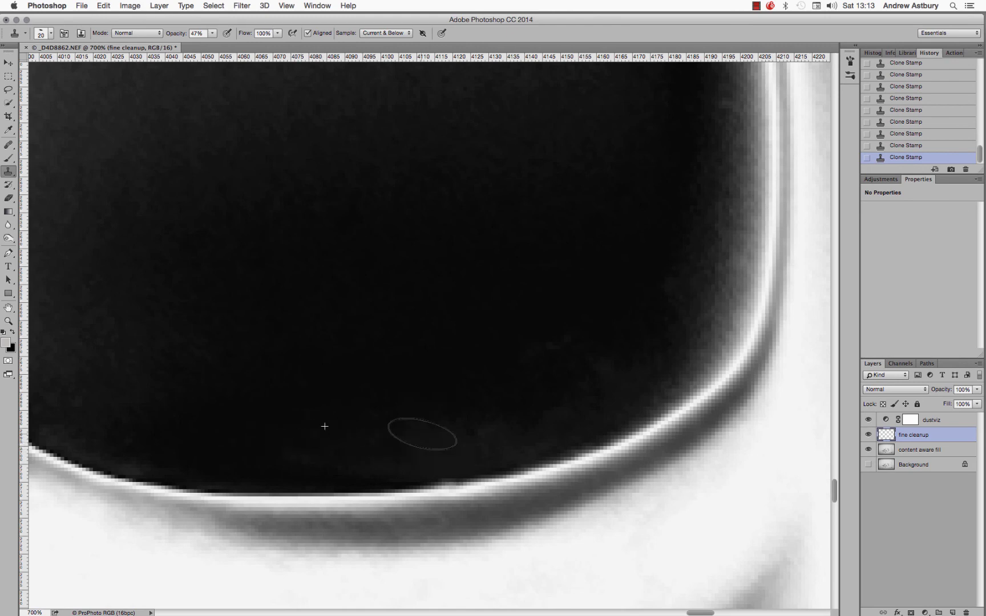
Tilt the 20 px tip the opposite way and clone out the pale mark inside the panel's right rim near its lower end.
{"action": "left_click_drag", "start_coordinate": [545, 324], "coordinate": [363, 548]}
{"action": "left_click", "coordinate": [46, 34]}
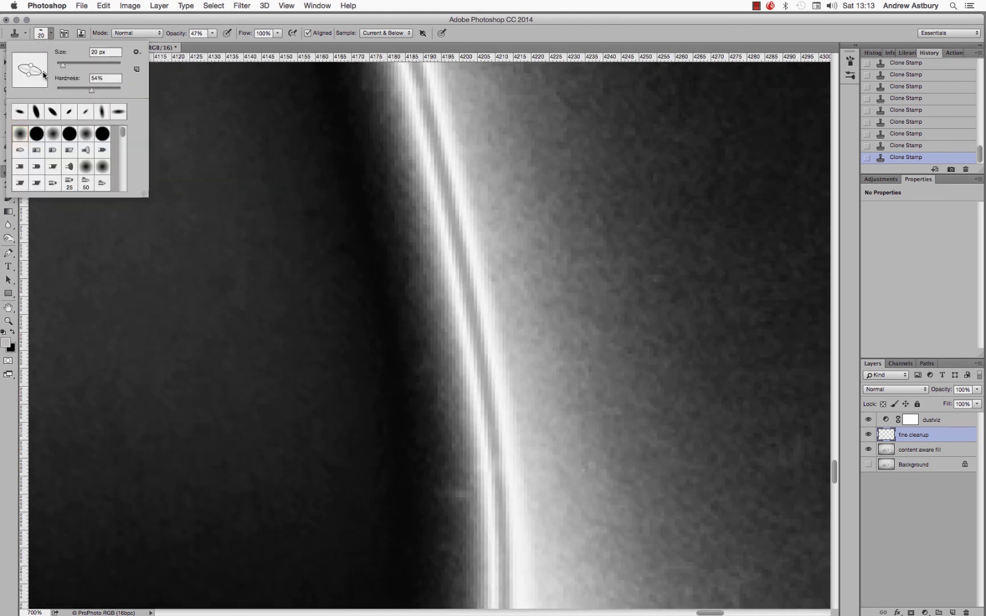
{"action": "left_click_drag", "start_coordinate": [44, 76], "coordinate": [44, 66]}
{"action": "left_click", "coordinate": [420, 444], "text": "alt"}
{"action": "left_click", "coordinate": [440, 498]}
{"action": "left_click", "coordinate": [290, 223]}
{"action": "left_click_drag", "start_coordinate": [290, 223], "coordinate": [330, 389]}
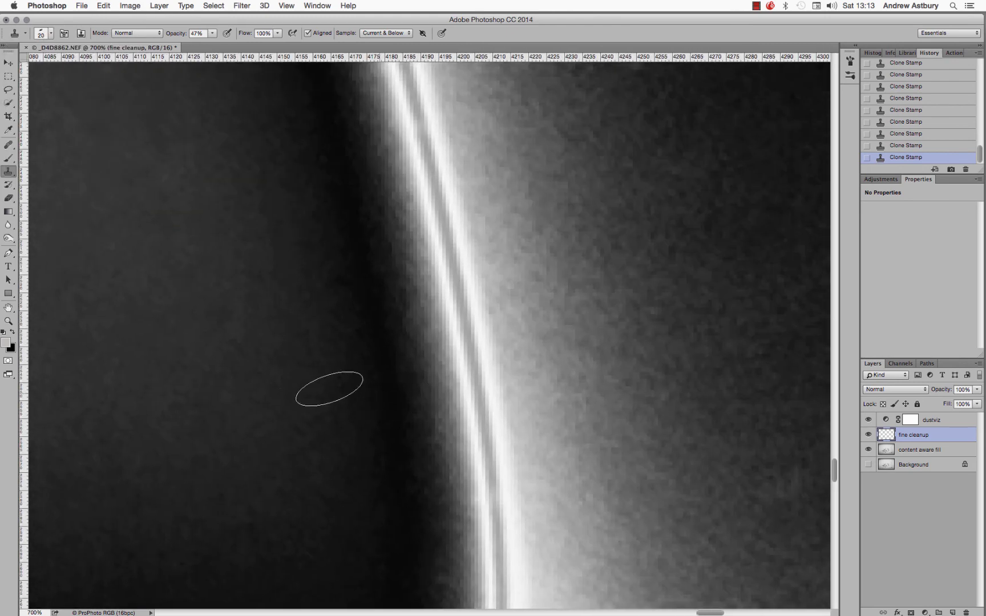
{"action": "mouse_move", "coordinate": [285, 119]}
{"action": "left_mouse_down"}
{"action": "mouse_move", "coordinate": [407, 499]}
{"action": "mouse_move", "coordinate": [407, 306]}
{"action": "left_mouse_up"}
{"action": "left_click", "coordinate": [407, 513]}
Clone out the pale marks along the shadow transition beside the right rim further up the handle.
{"action": "left_click_drag", "start_coordinate": [386, 237], "coordinate": [424, 414]}
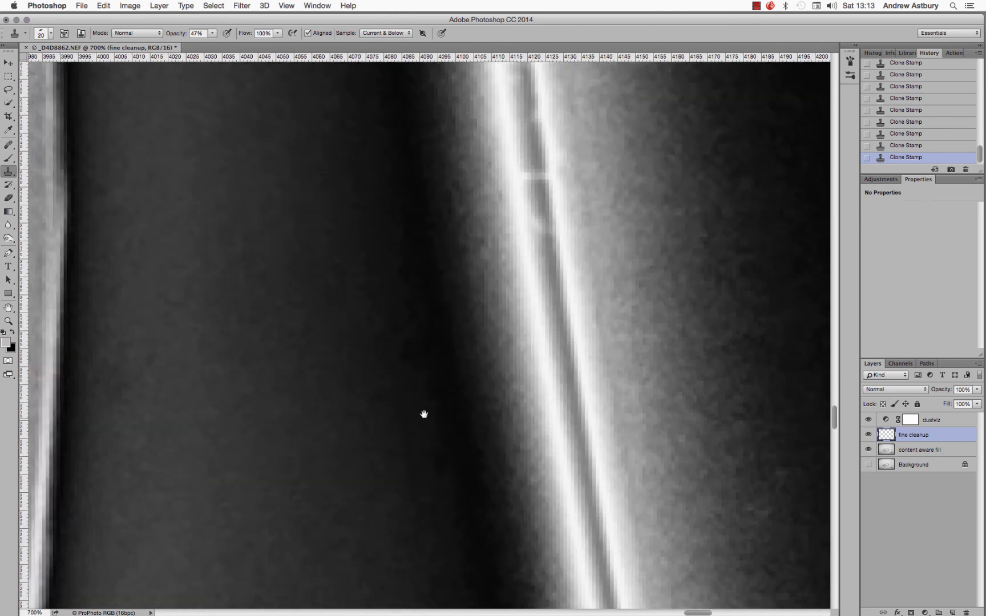
{"action": "left_click_drag", "start_coordinate": [386, 188], "coordinate": [491, 528]}
{"action": "left_click", "coordinate": [522, 385], "text": "alt"}
{"action": "left_click", "coordinate": [514, 301]}
{"action": "left_click", "coordinate": [516, 281]}
{"action": "left_click", "coordinate": [531, 332], "text": "alt"}
{"action": "left_click", "coordinate": [523, 261]}
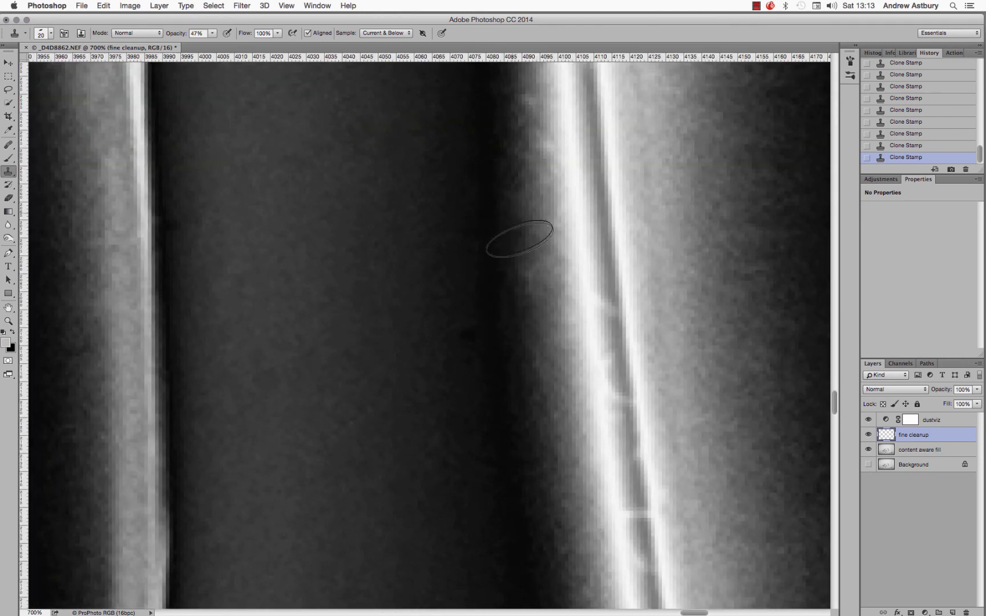
{"action": "left_click_drag", "start_coordinate": [451, 235], "coordinate": [470, 379]}
{"action": "left_click_drag", "start_coordinate": [488, 426], "coordinate": [482, 588]}
{"action": "left_click", "coordinate": [453, 390]}
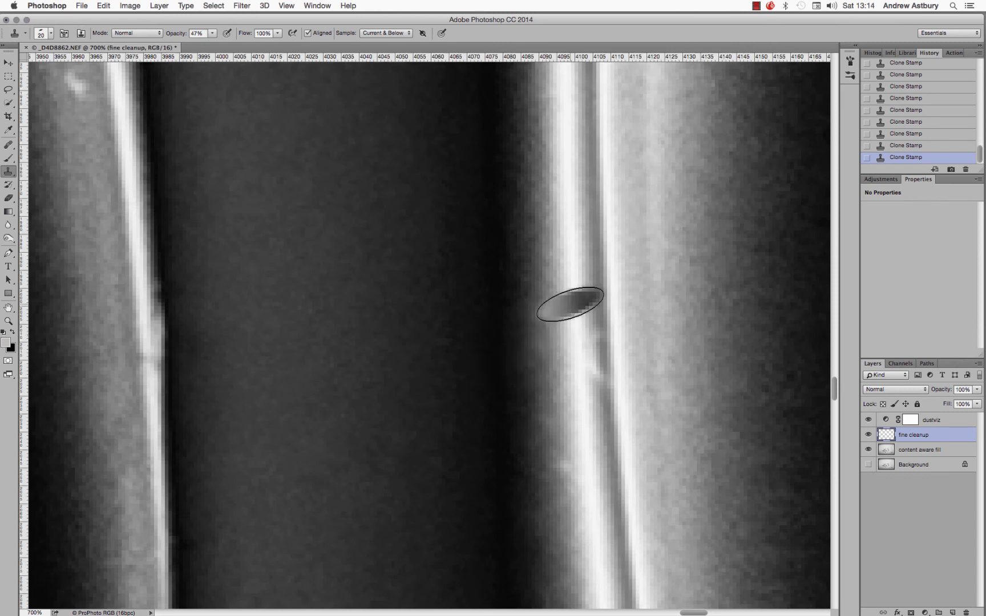
Reduce the tip to 7 px, turn it nearly upright, and clone out the breaks in the right rim's fine lines near the neck.
{"action": "key", "text": "bracketleft"}
{"action": "key", "text": "bracketleft"}
{"action": "key", "text": "bracketleft"}
{"action": "key", "text": "bracketleft"}
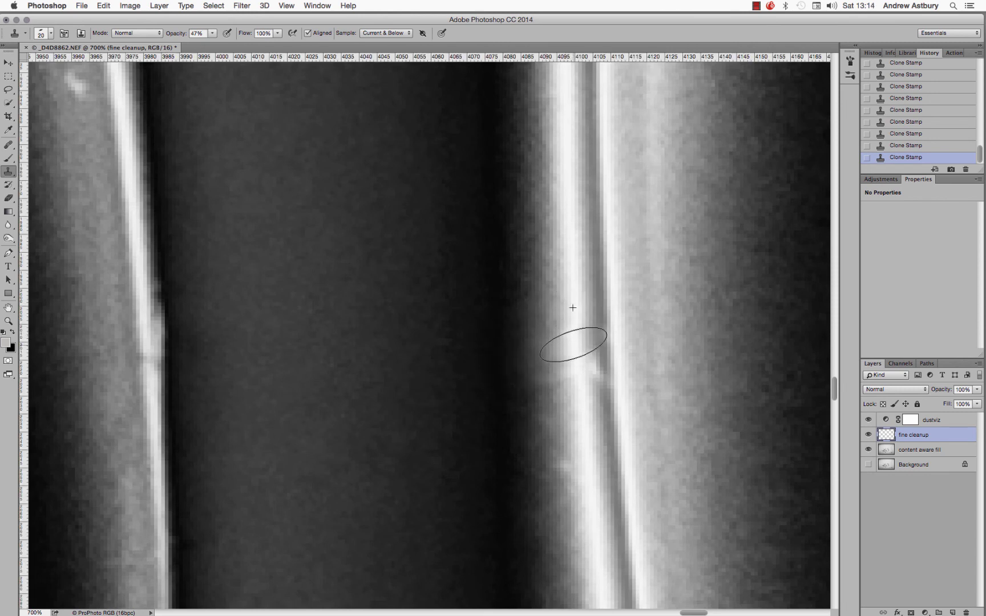
{"action": "key", "text": "alt+bracketleft"}
{"action": "left_click", "coordinate": [41, 34]}
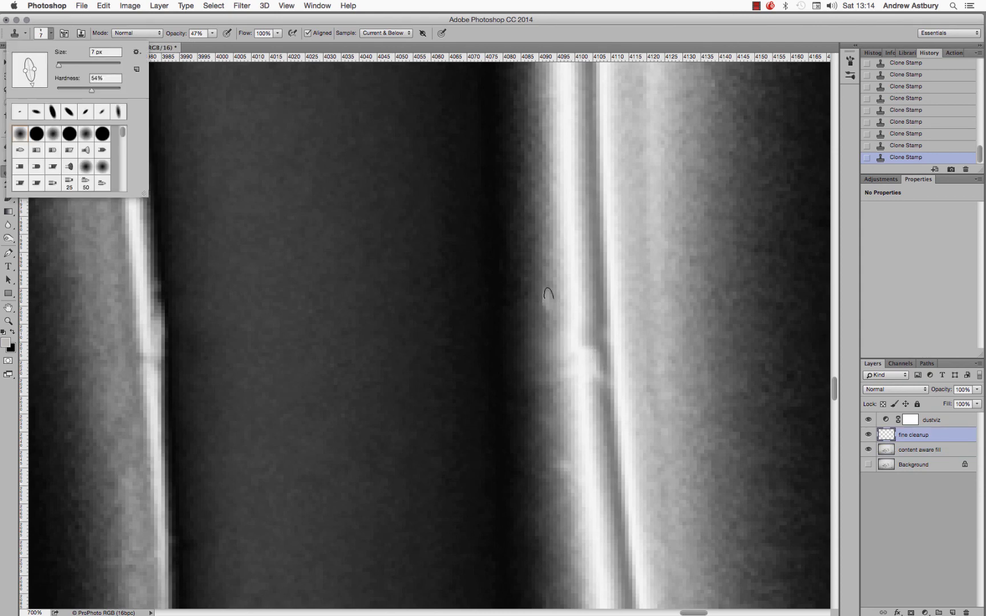
{"action": "left_click", "coordinate": [548, 299]}
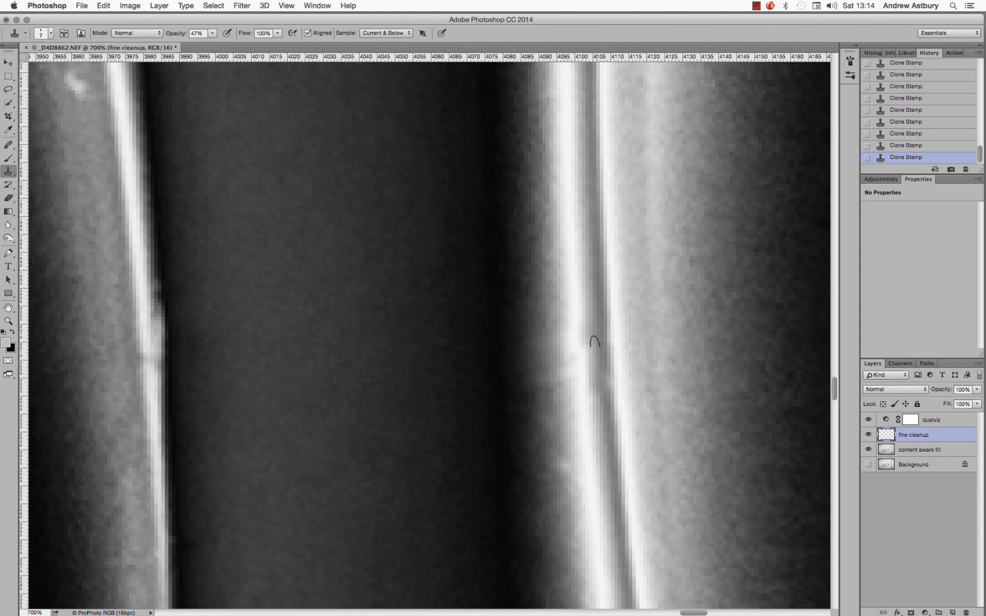
{"action": "left_click_drag", "start_coordinate": [420, 260], "coordinate": [394, 570]}
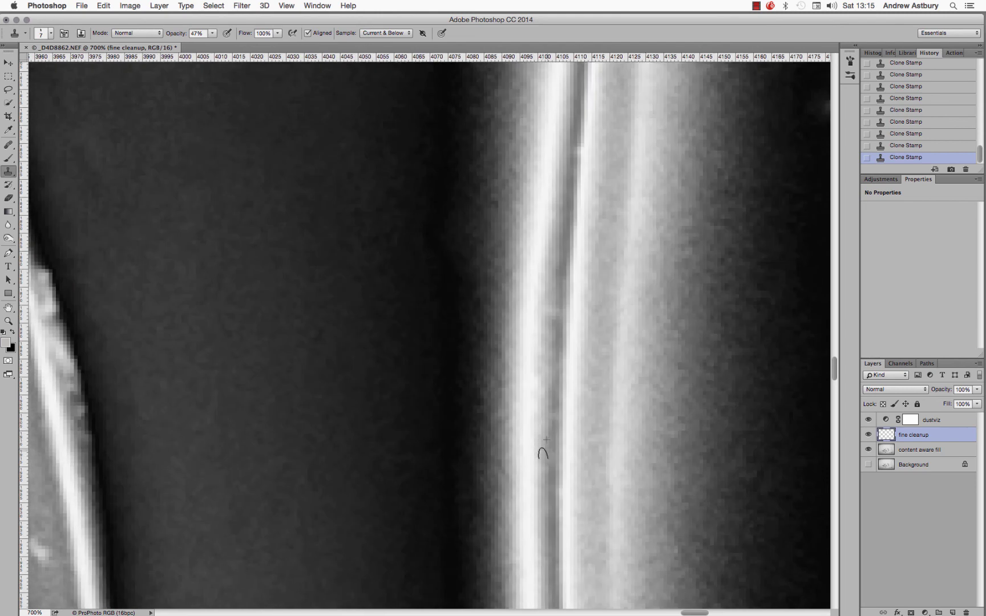
{"action": "left_click_drag", "start_coordinate": [360, 229], "coordinate": [337, 479]}
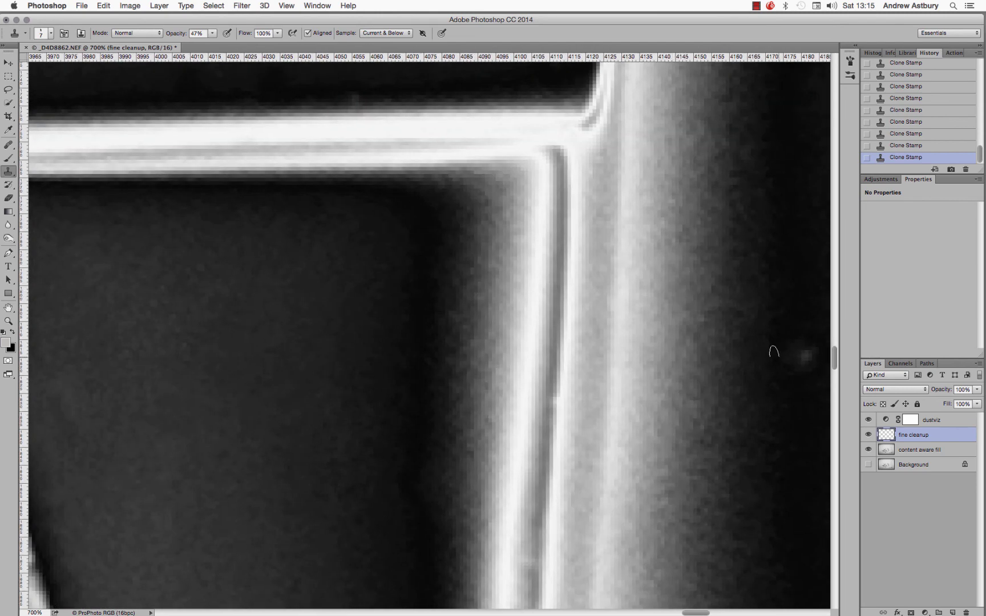
Clone dark metal over the jagged light fringe on the neck's left rim with the 7 px tip at 1200% zoom.
{"action": "left_click_drag", "start_coordinate": [75, 396], "coordinate": [430, 118]}
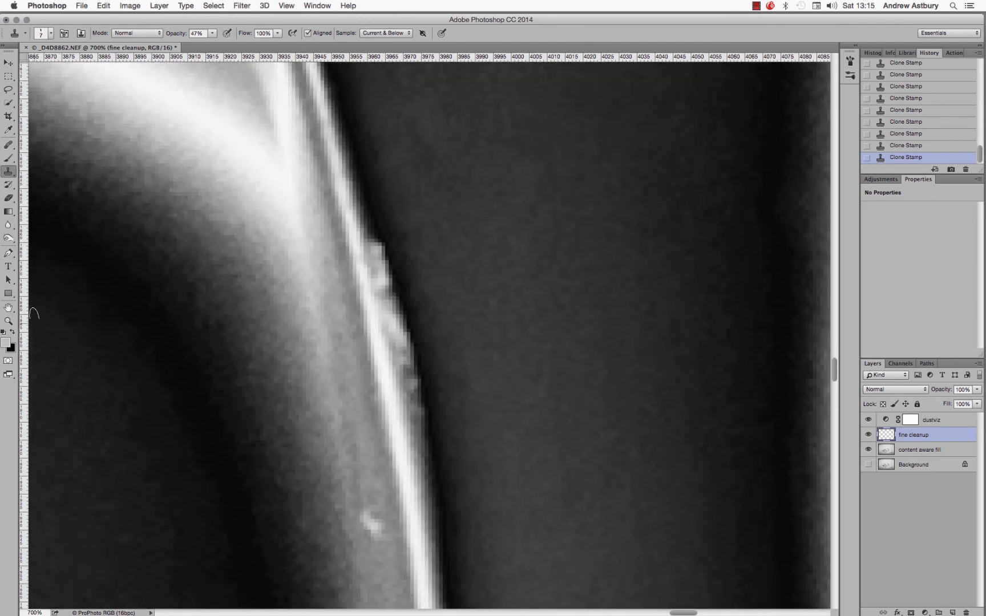
{"action": "double_click", "coordinate": [8, 321]}
{"action": "left_click", "coordinate": [424, 332]}
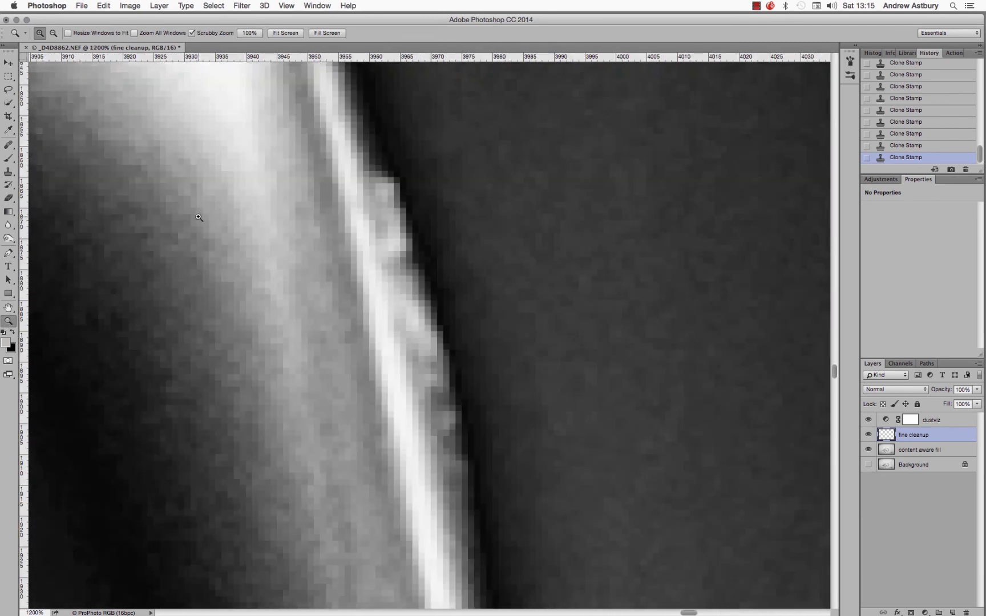
{"action": "left_click", "coordinate": [8, 171]}
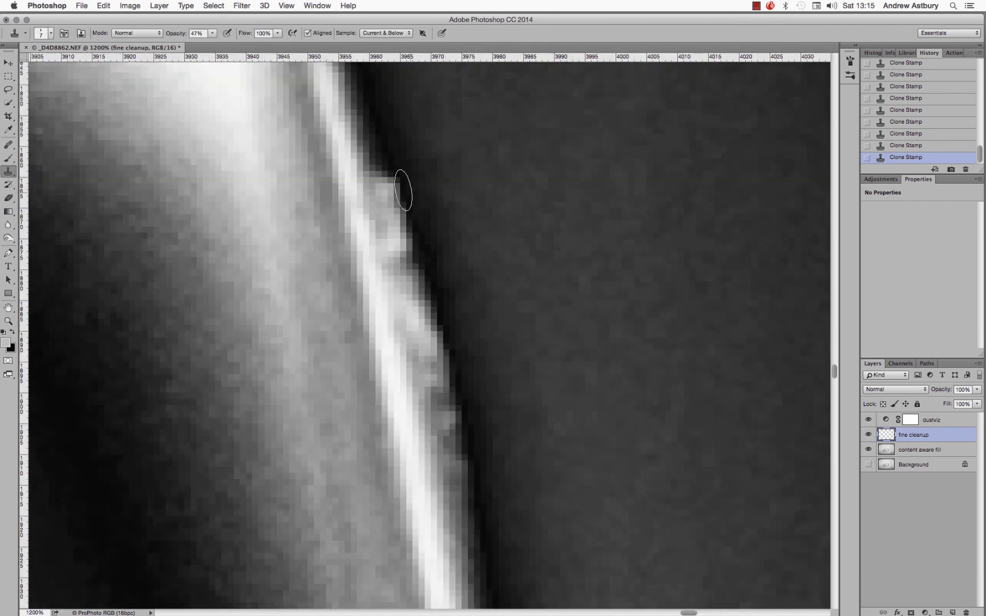
{"action": "left_click_drag", "start_coordinate": [398, 214], "coordinate": [405, 240]}
{"action": "mouse_move", "coordinate": [433, 299]}
{"action": "left_mouse_down"}
{"action": "mouse_move", "coordinate": [467, 471]}
{"action": "mouse_move", "coordinate": [466, 532]}
{"action": "left_mouse_up"}
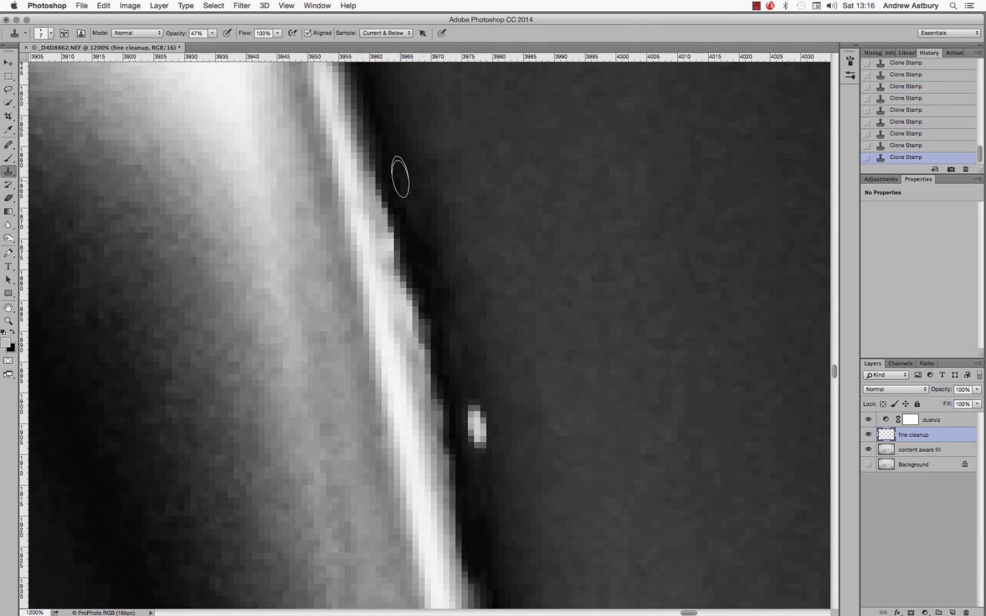
{"action": "left_click_drag", "start_coordinate": [374, 140], "coordinate": [478, 588]}
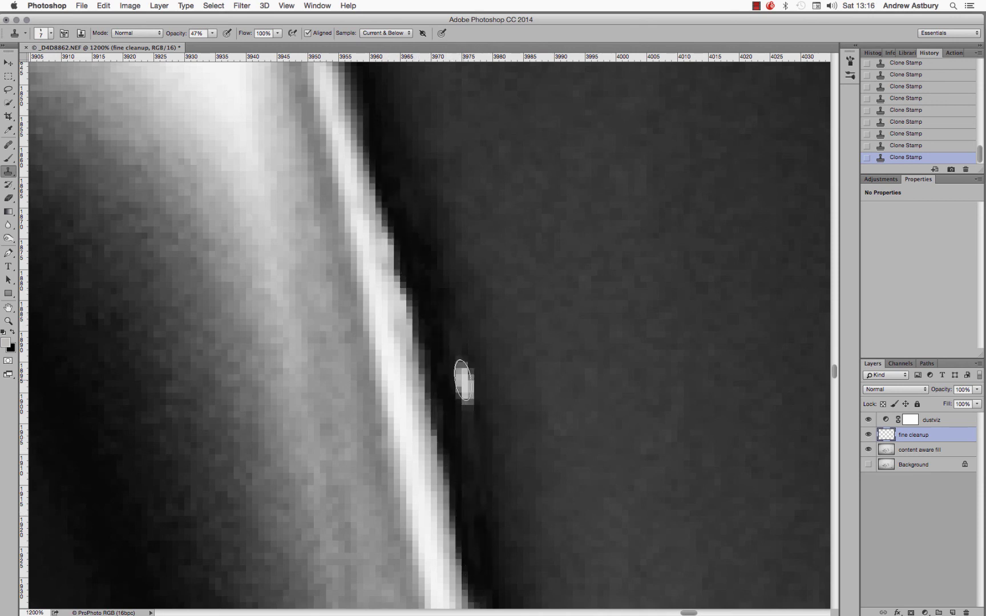
Clone out the remaining fringe lower on the left rim and the bright speck on the grey bevel beside it.
{"action": "left_click_drag", "start_coordinate": [514, 541], "coordinate": [489, 249]}
{"action": "mouse_move", "coordinate": [448, 293]}
{"action": "left_mouse_down"}
{"action": "mouse_move", "coordinate": [481, 439]}
{"action": "mouse_move", "coordinate": [481, 507]}
{"action": "left_mouse_up"}
{"action": "left_click", "coordinate": [352, 299], "text": "alt"}
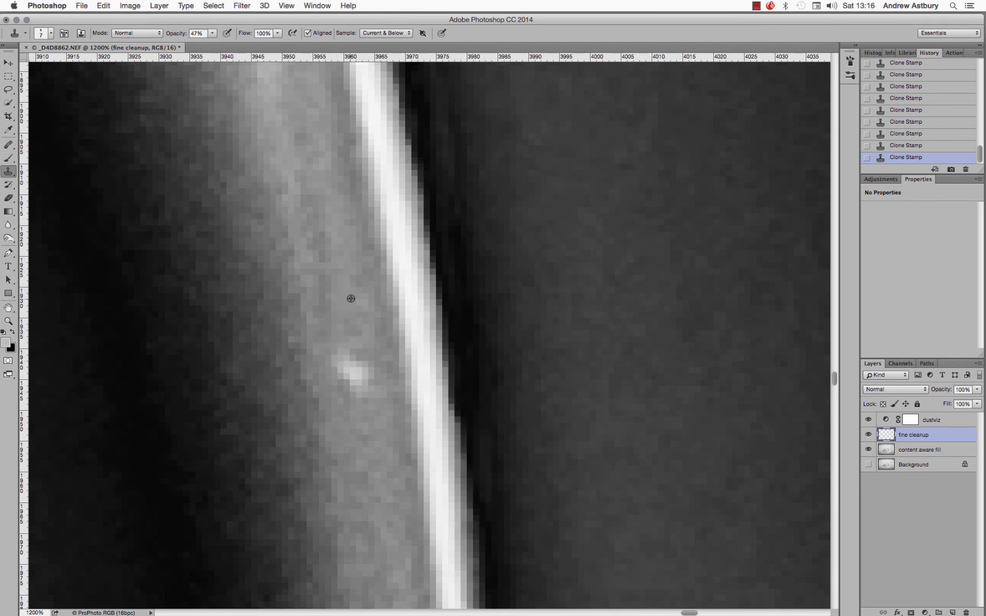
{"action": "mouse_move", "coordinate": [352, 373]}
{"action": "left_mouse_down"}
{"action": "mouse_move", "coordinate": [356, 387]}
{"action": "mouse_move", "coordinate": [342, 362]}
{"action": "left_mouse_up"}
Soften the 7 px tip and clone the remaining bumps along the neck's left rim into a smooth edge.
{"action": "mouse_move", "coordinate": [297, 217]}
{"action": "left_mouse_down"}
{"action": "mouse_move", "coordinate": [365, 525]}
{"action": "mouse_move", "coordinate": [362, 563]}
{"action": "left_mouse_up"}
{"action": "double_click", "coordinate": [8, 321]}
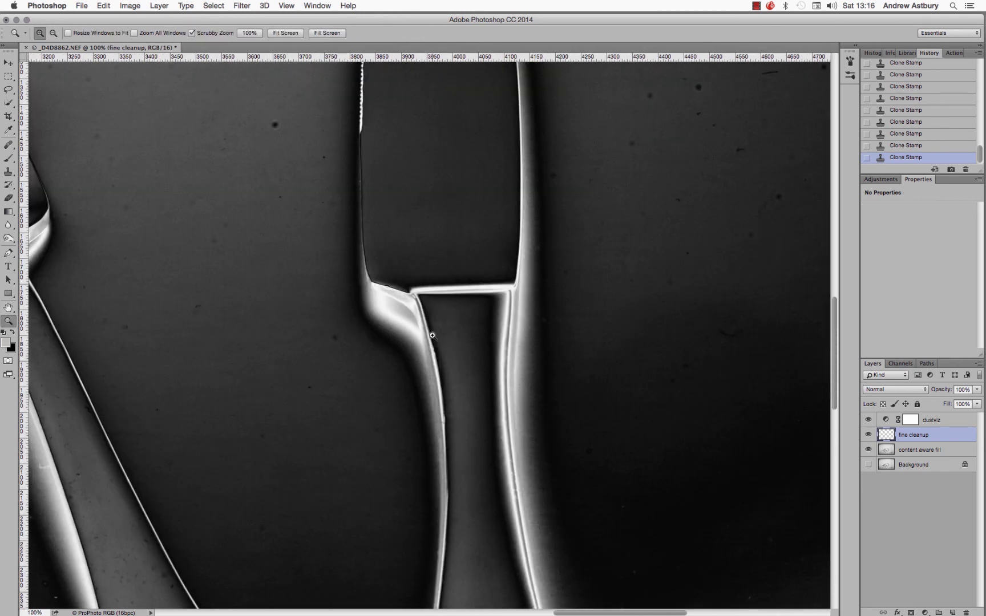
{"action": "left_click", "coordinate": [430, 358]}
{"action": "left_click", "coordinate": [5, 172]}
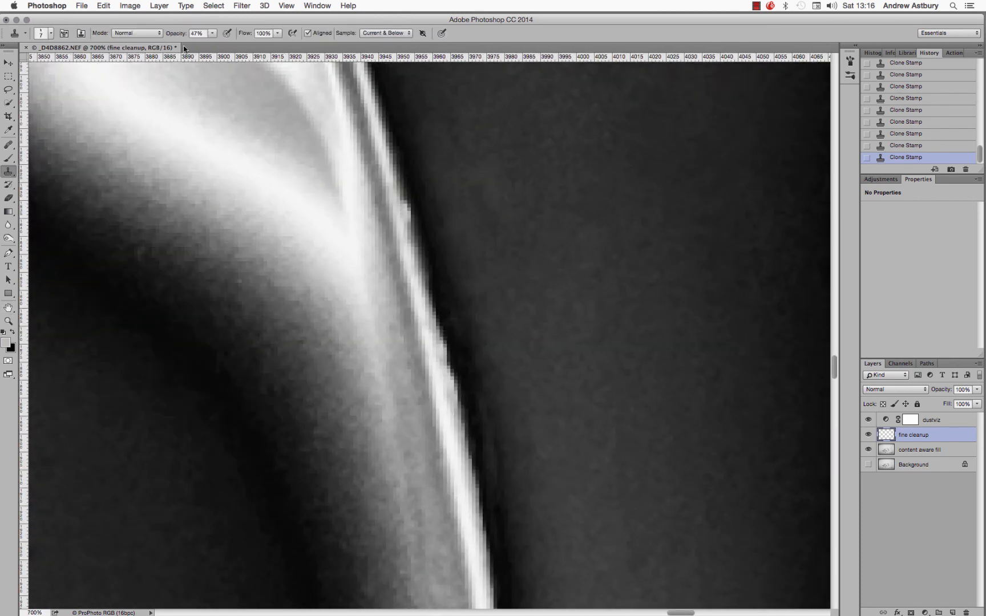
{"action": "left_click", "coordinate": [45, 34]}
{"action": "left_click_drag", "start_coordinate": [89, 93], "coordinate": [71, 91]}
{"action": "left_click", "coordinate": [451, 336]}
{"action": "mouse_move", "coordinate": [450, 337]}
{"action": "left_mouse_down"}
{"action": "mouse_move", "coordinate": [472, 400]}
{"action": "mouse_move", "coordinate": [463, 388]}
{"action": "mouse_move", "coordinate": [480, 477]}
{"action": "left_mouse_up"}
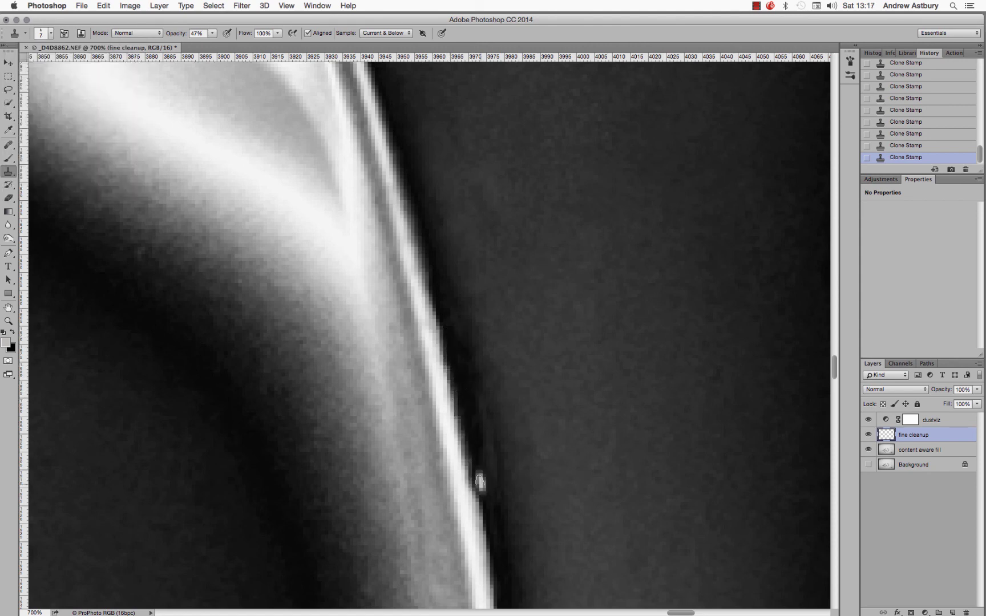
{"action": "scroll", "coordinate": [490, 400], "scroll_direction": "down", "scroll_amount": 5}
{"action": "left_click_drag", "start_coordinate": [462, 301], "coordinate": [478, 411]}
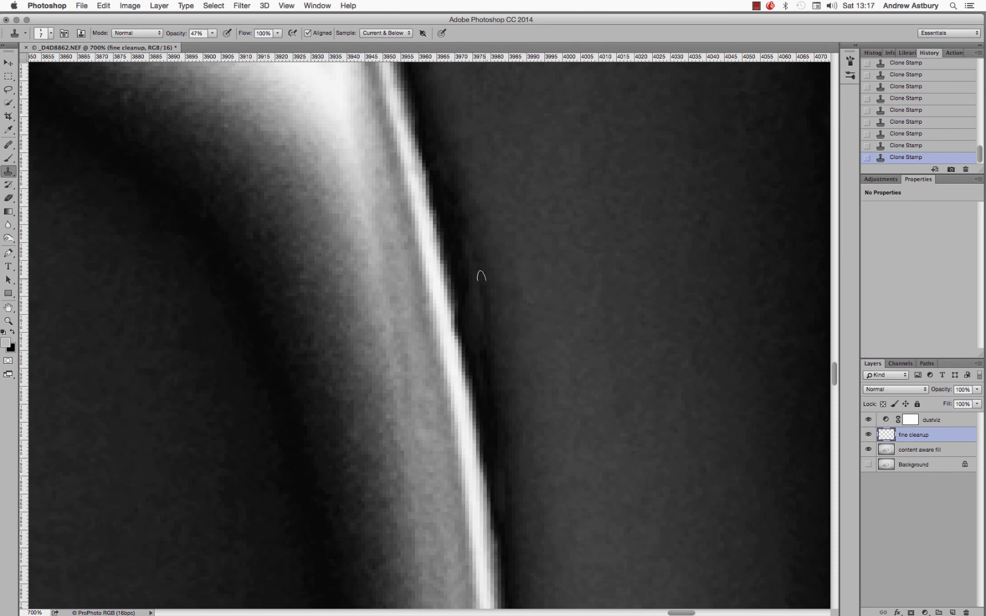
Clone dark metal over the bright bump on the outer edge of the neck's left rim at 1200% zoom.
{"action": "key", "text": "h"}
{"action": "key", "text": "super+0"}
{"action": "double_click", "coordinate": [10, 322]}
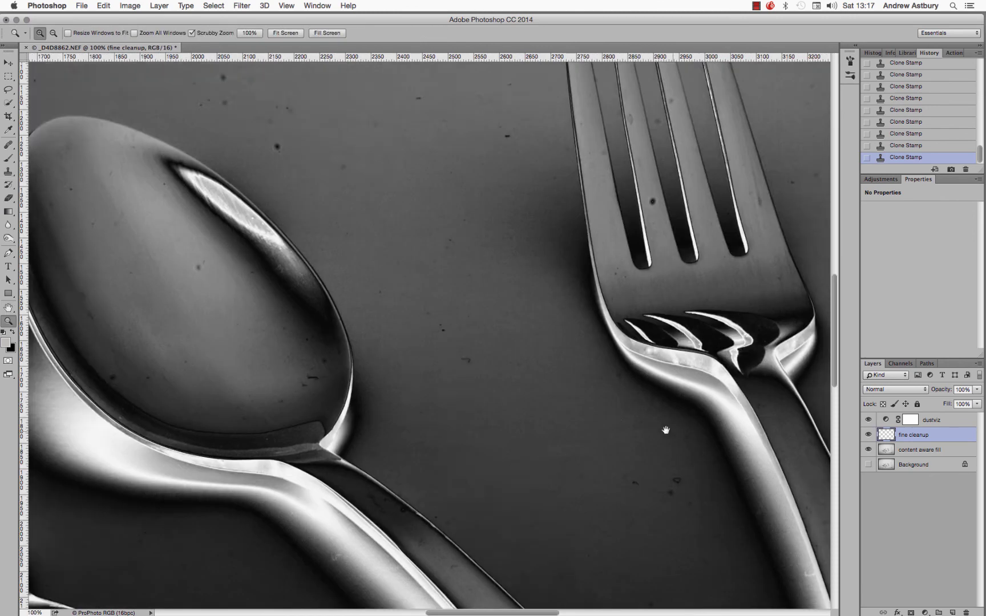
{"action": "left_click_drag", "start_coordinate": [665, 430], "coordinate": [472, 411]}
{"action": "left_click", "coordinate": [740, 407]}
{"action": "left_click", "coordinate": [432, 358]}
{"action": "left_click", "coordinate": [425, 341]}
{"action": "left_click", "coordinate": [425, 341]}
{"action": "left_click", "coordinate": [425, 340]}
{"action": "left_click", "coordinate": [424, 340]}
{"action": "left_click", "coordinate": [425, 340]}
{"action": "key", "text": "s"}
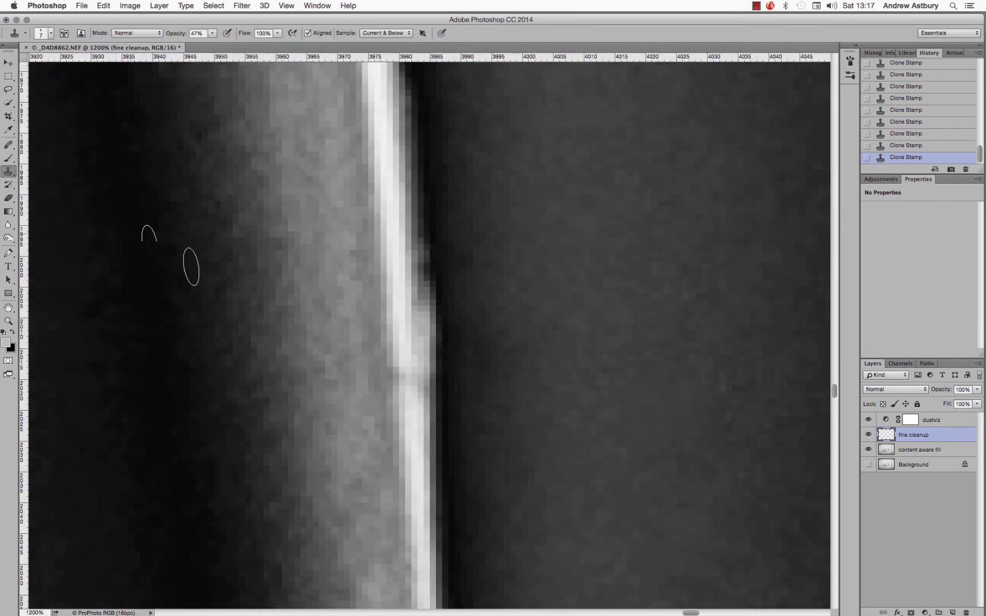
{"action": "left_click", "coordinate": [438, 259], "text": "alt"}
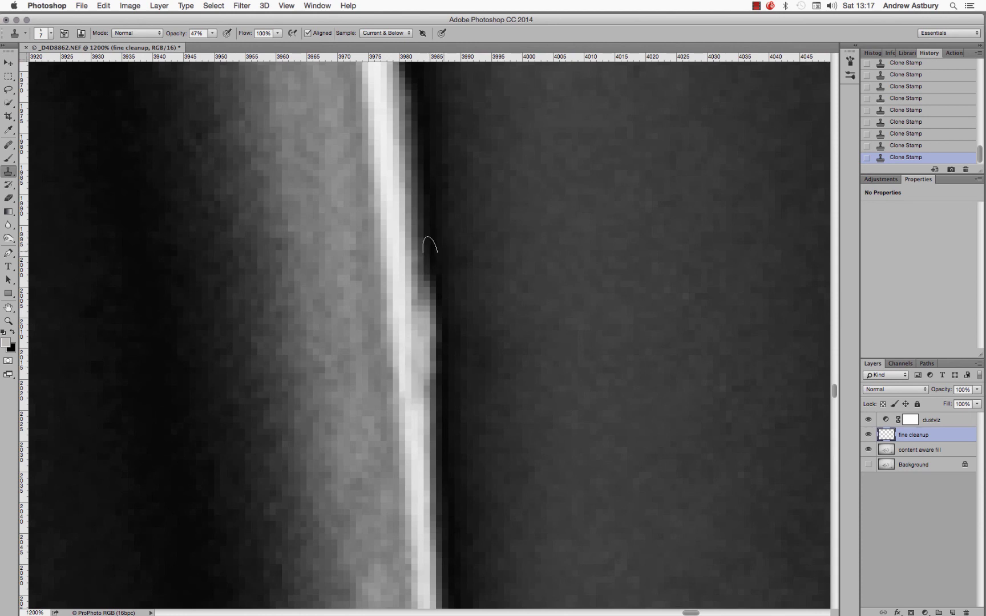
{"action": "left_click", "coordinate": [447, 169], "text": "alt"}
{"action": "mouse_move", "coordinate": [428, 255]}
{"action": "left_mouse_down"}
{"action": "mouse_move", "coordinate": [410, 97]}
{"action": "mouse_move", "coordinate": [432, 439]}
{"action": "left_mouse_up"}
{"action": "left_click_drag", "start_coordinate": [437, 289], "coordinate": [467, 434]}
Hide the dustviz layer and examine the retouched knife from handle to blade at 100% zoom.
{"action": "double_click", "coordinate": [8, 322]}
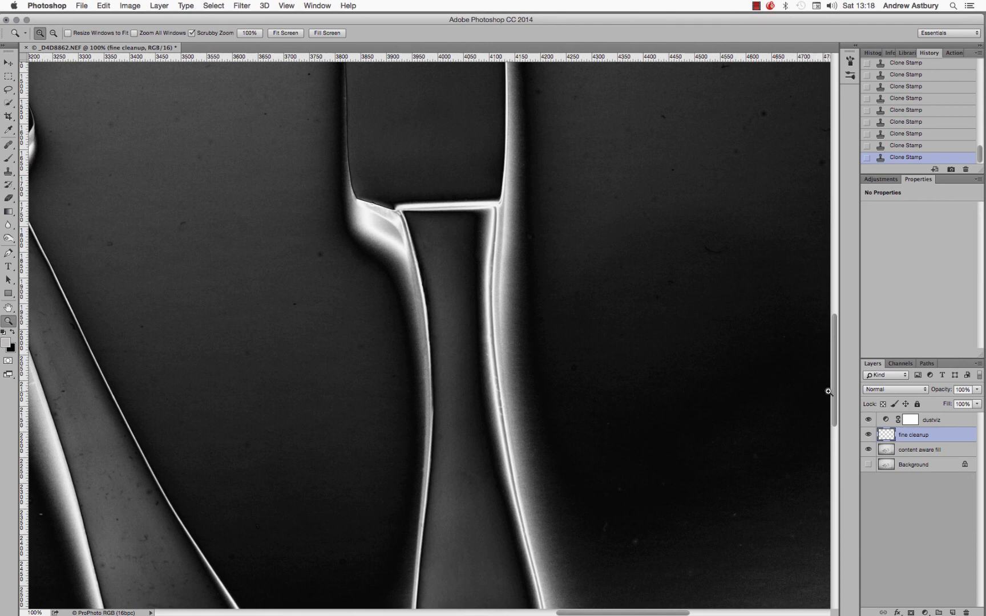
{"action": "left_click_drag", "start_coordinate": [832, 390], "coordinate": [813, 348]}
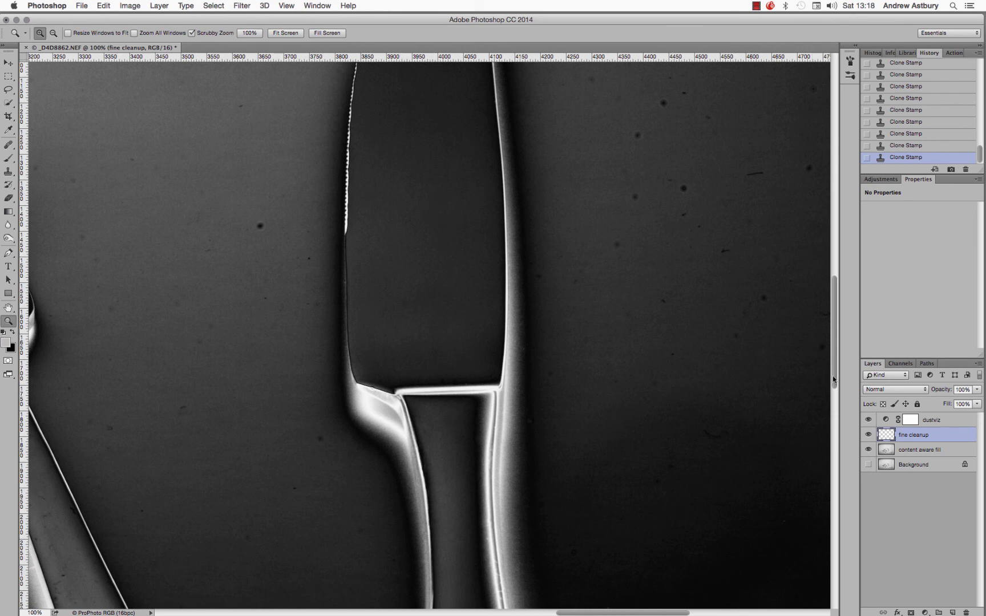
{"action": "left_click", "coordinate": [867, 449]}
{"action": "left_click", "coordinate": [867, 420]}
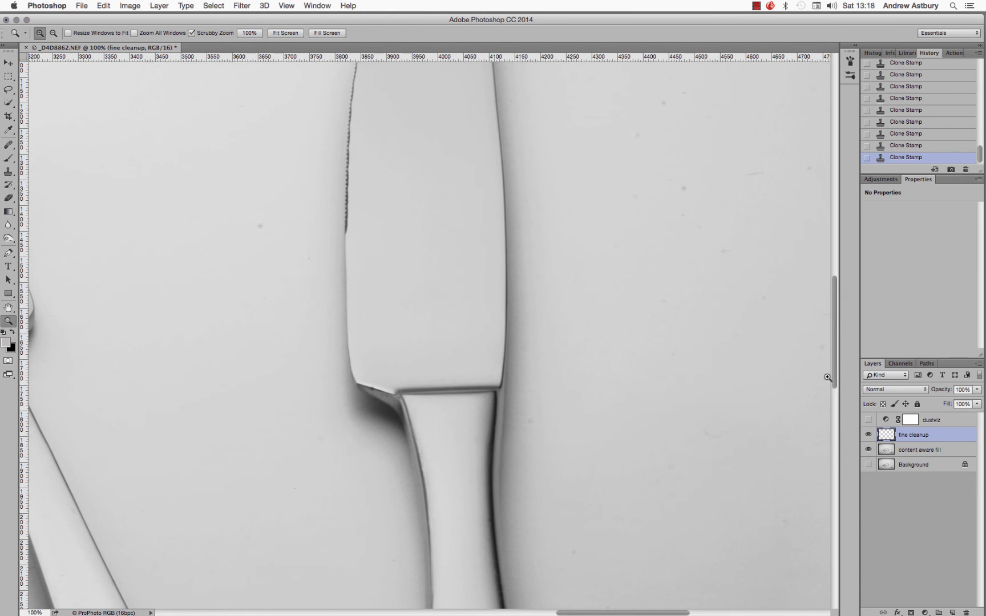
{"action": "left_click_drag", "start_coordinate": [830, 377], "coordinate": [797, 461]}
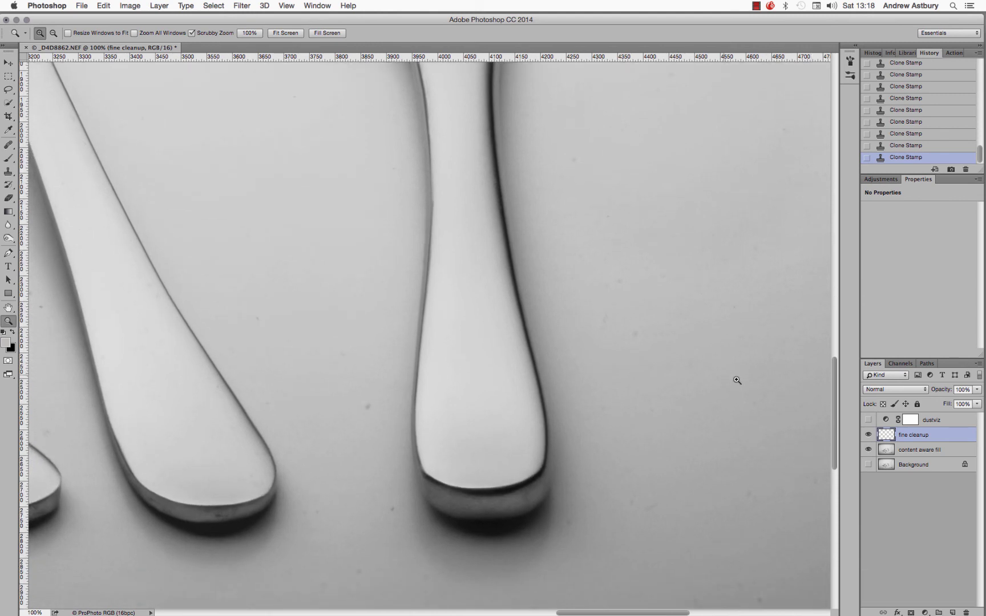
{"action": "left_click_drag", "start_coordinate": [835, 432], "coordinate": [846, 312]}
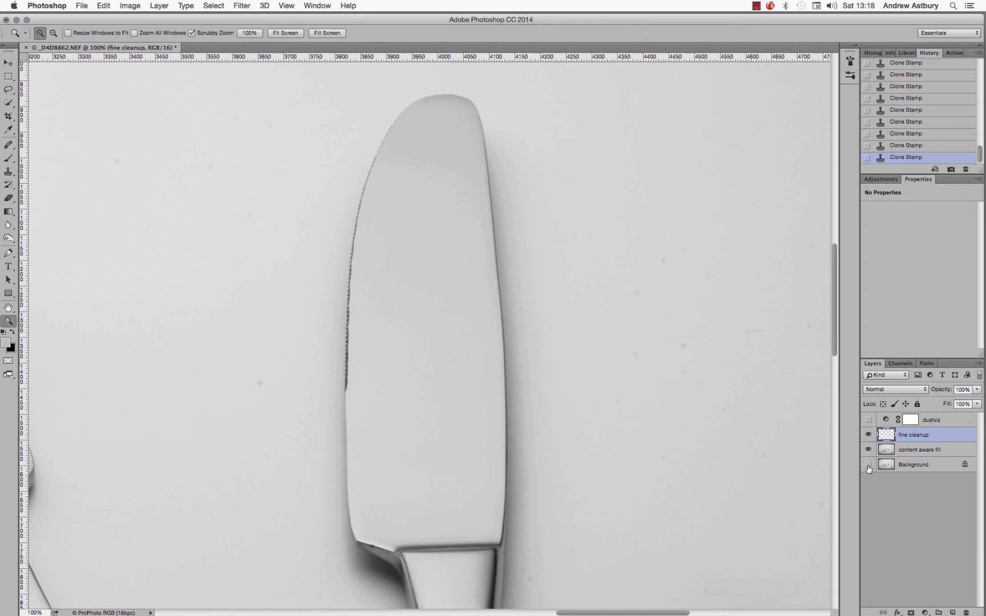
Compare the retouched knife with the Background layer alone, turn dustviz back on, and show the content aware fill and fine cleanup layers again.
{"action": "left_click", "coordinate": [868, 435]}
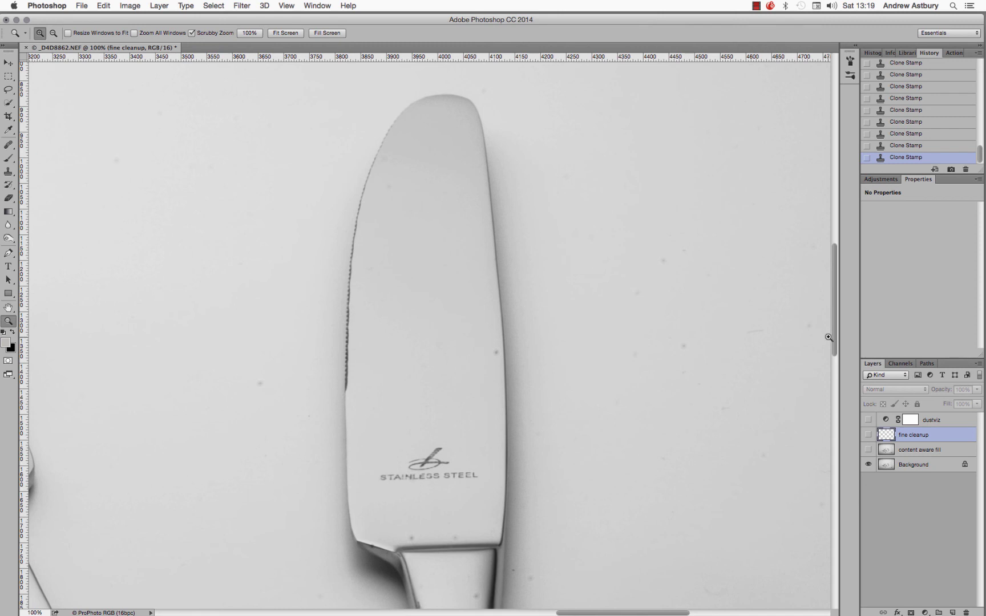
{"action": "left_click_drag", "start_coordinate": [832, 335], "coordinate": [798, 438]}
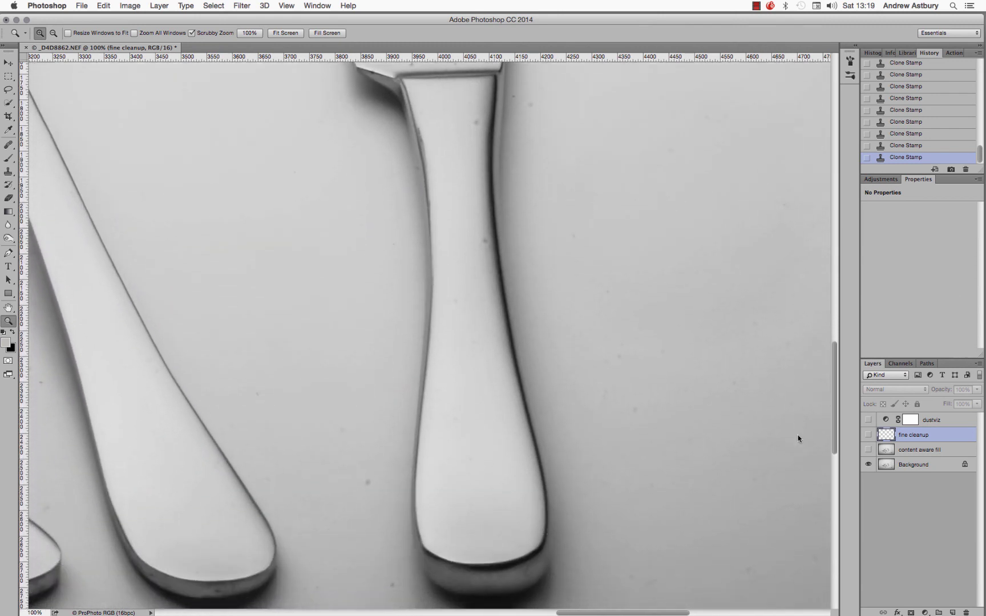
{"action": "left_click", "coordinate": [868, 420]}
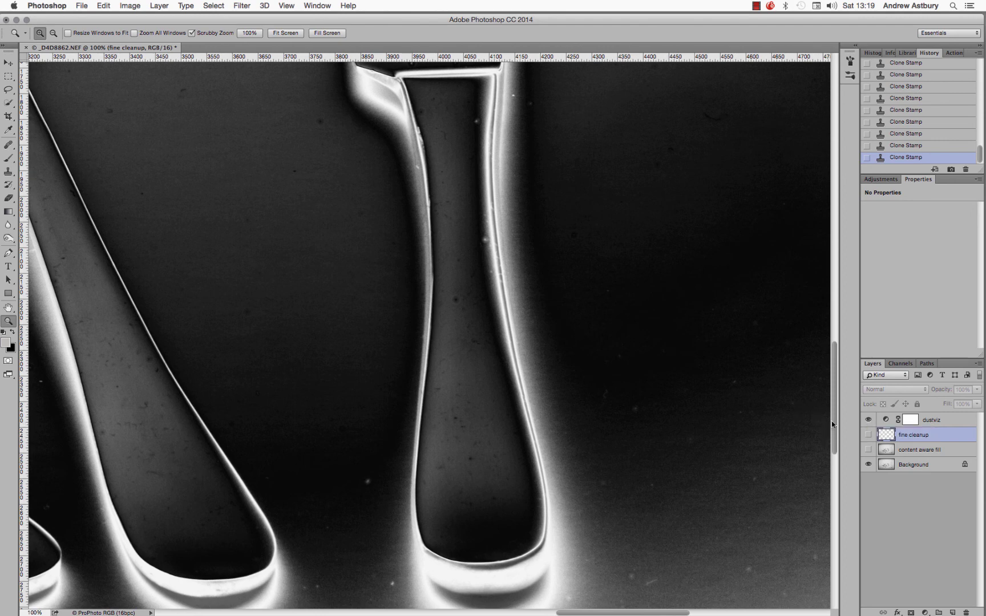
{"action": "left_click_drag", "start_coordinate": [832, 420], "coordinate": [826, 341]}
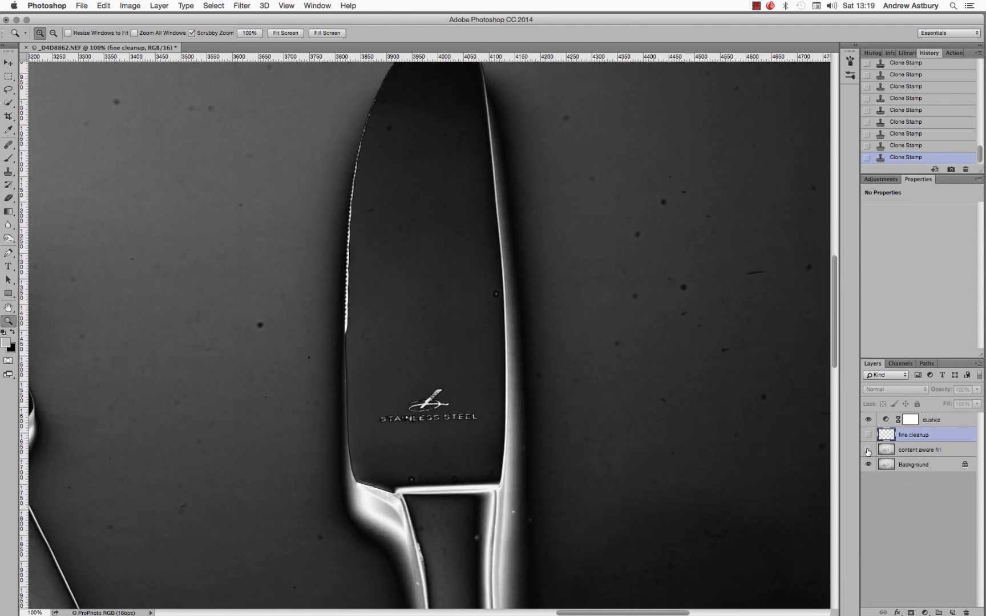
{"action": "left_click", "coordinate": [867, 436]}
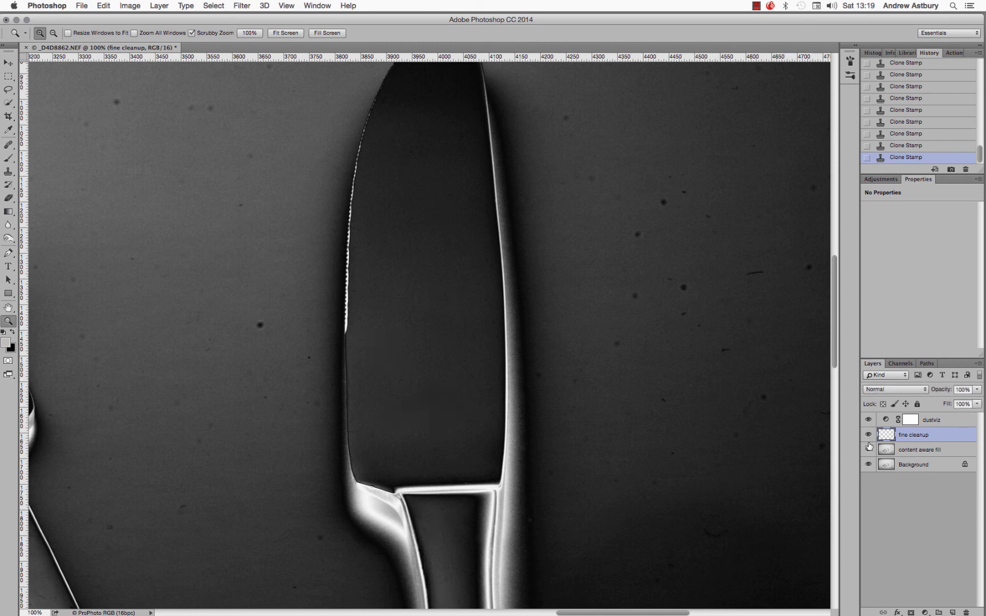